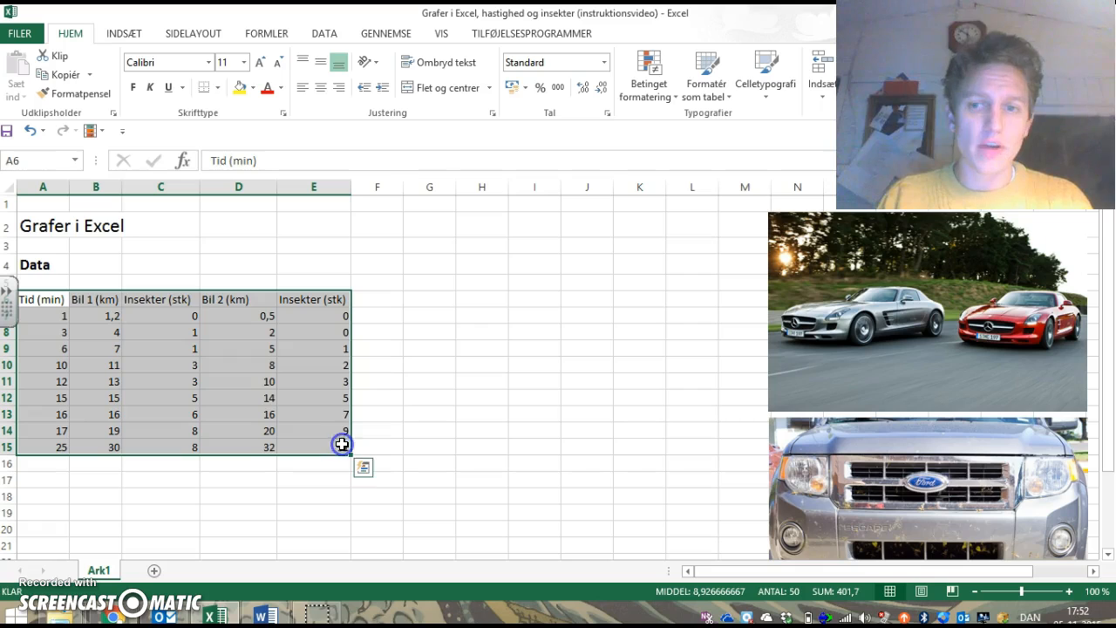
Step: Examine the two car pictures and the table's time, distance and insect-count columns
{"action": "left_click", "coordinate": [435, 424]}
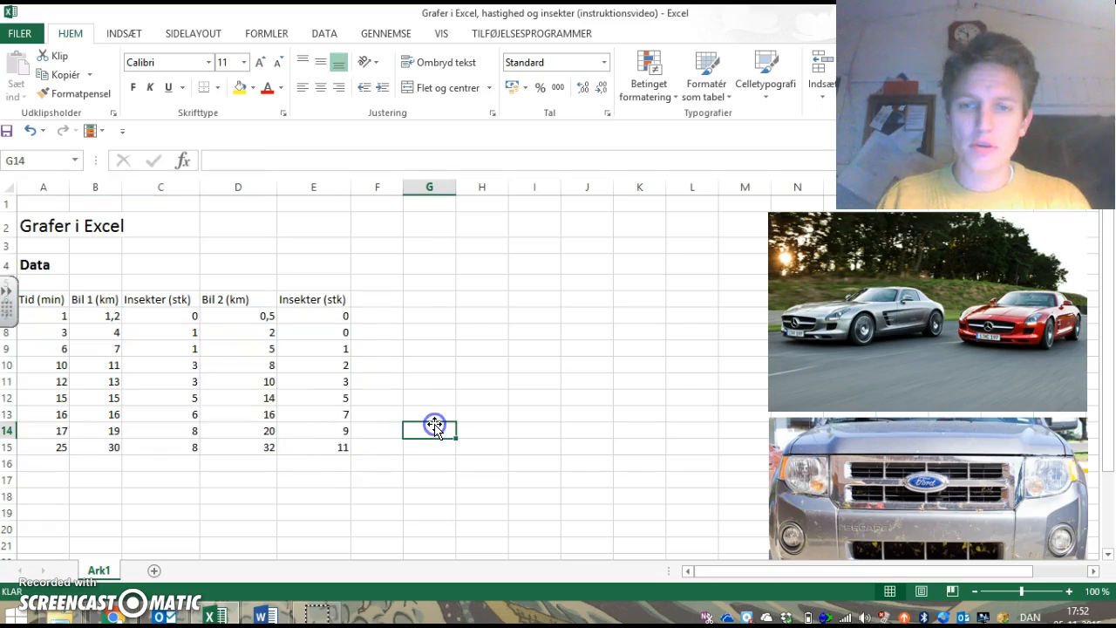
{"action": "left_click", "coordinate": [866, 299]}
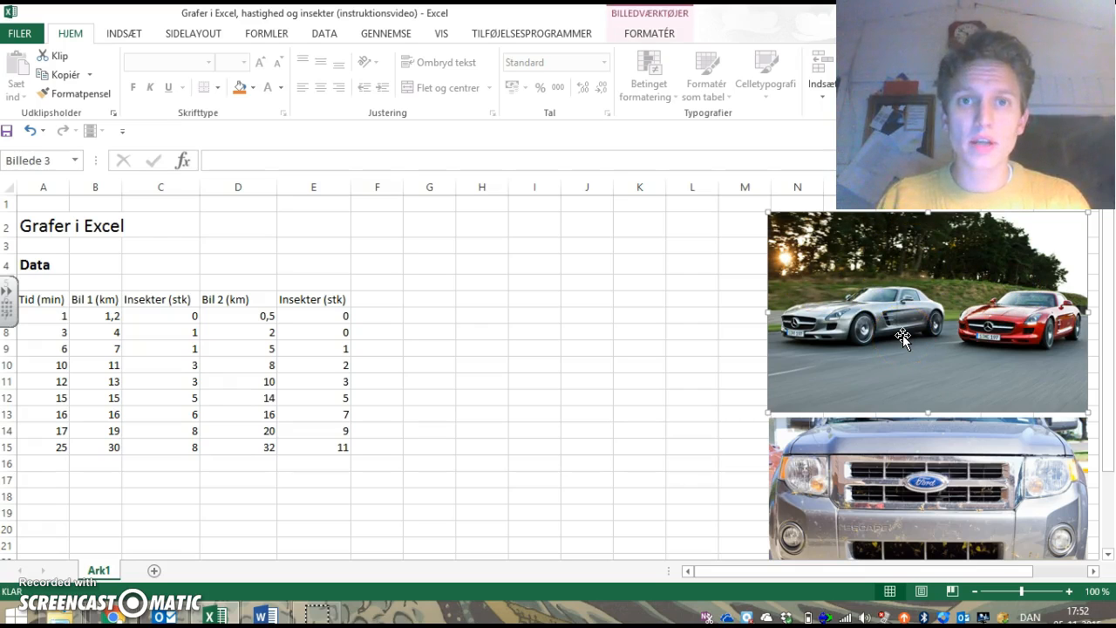
{"action": "left_click", "coordinate": [36, 310]}
{"action": "left_click_drag", "start_coordinate": [38, 300], "coordinate": [41, 447]}
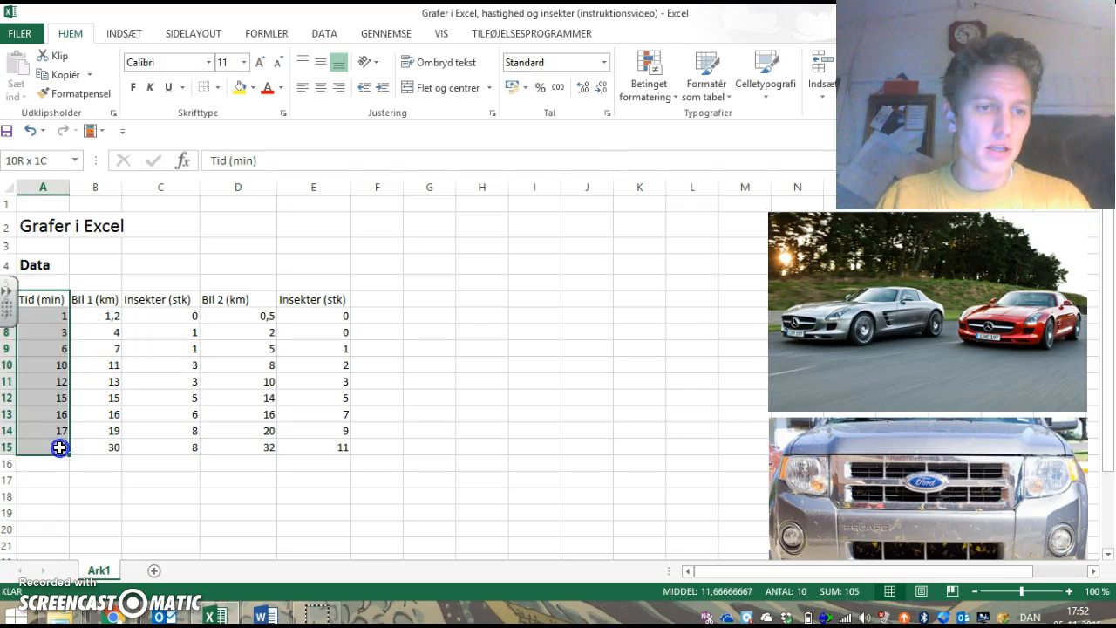
{"action": "left_click", "coordinate": [62, 313]}
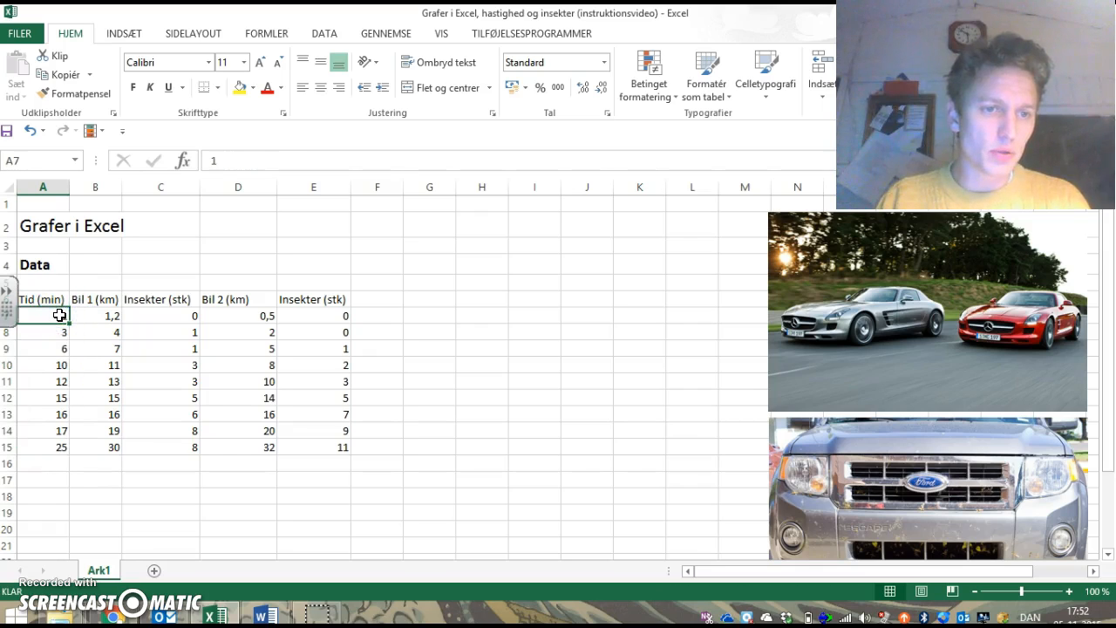
{"action": "left_click", "coordinate": [58, 351]}
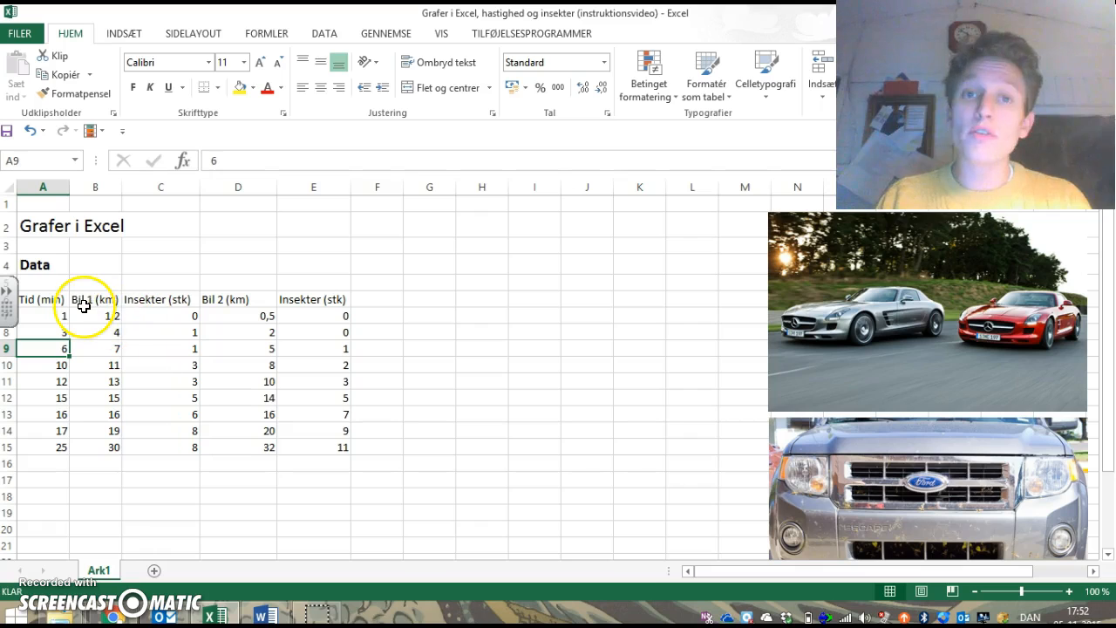
{"action": "left_click", "coordinate": [96, 316]}
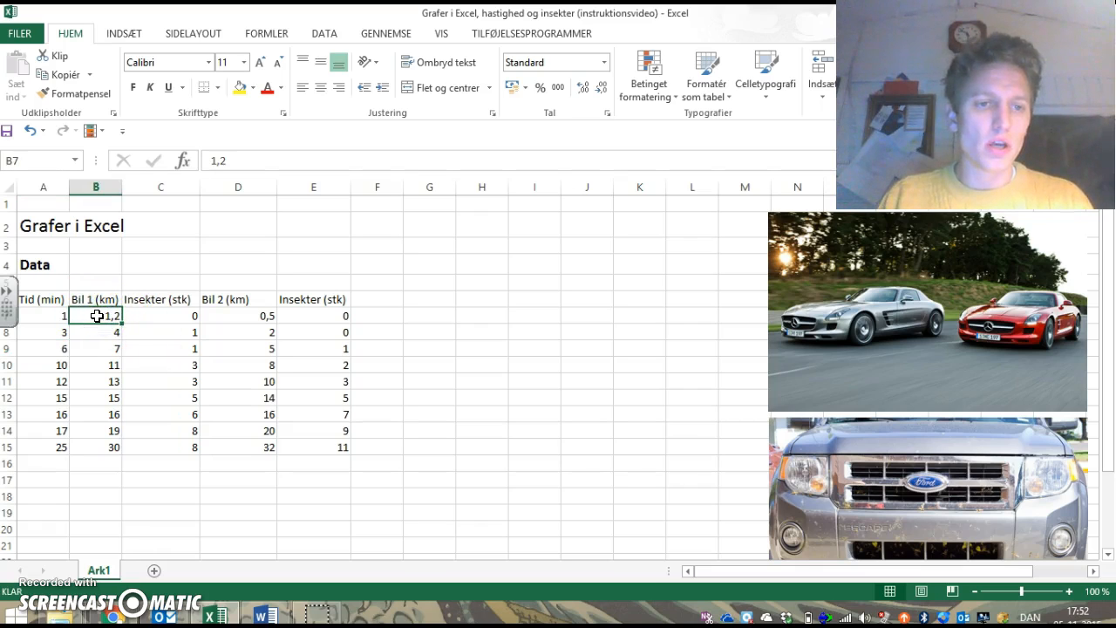
{"action": "left_click", "coordinate": [165, 316]}
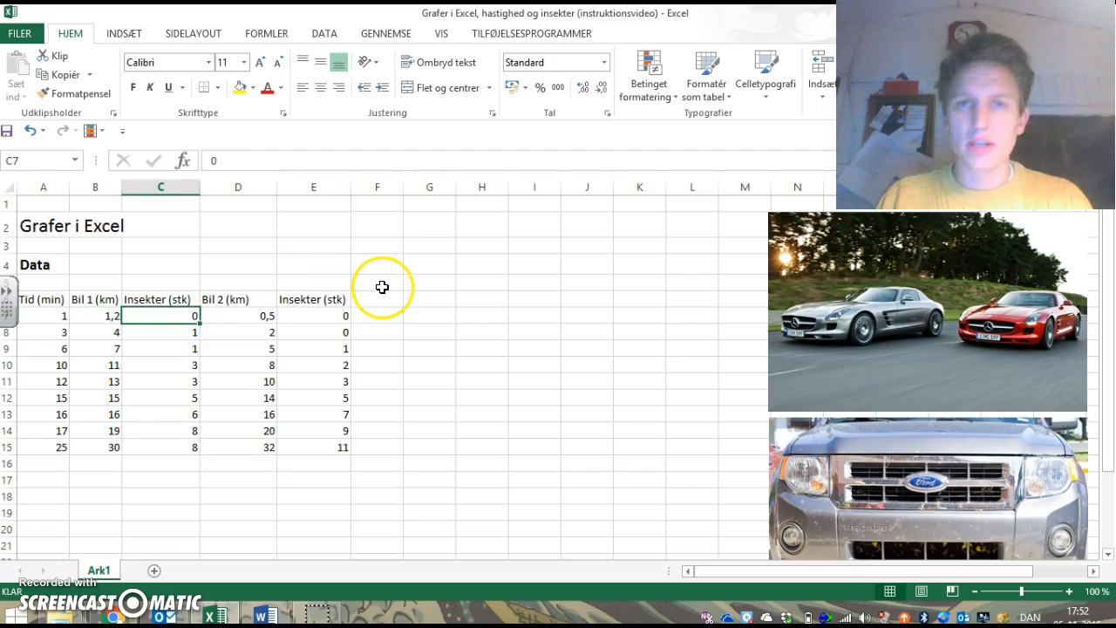
{"action": "left_click", "coordinate": [878, 490]}
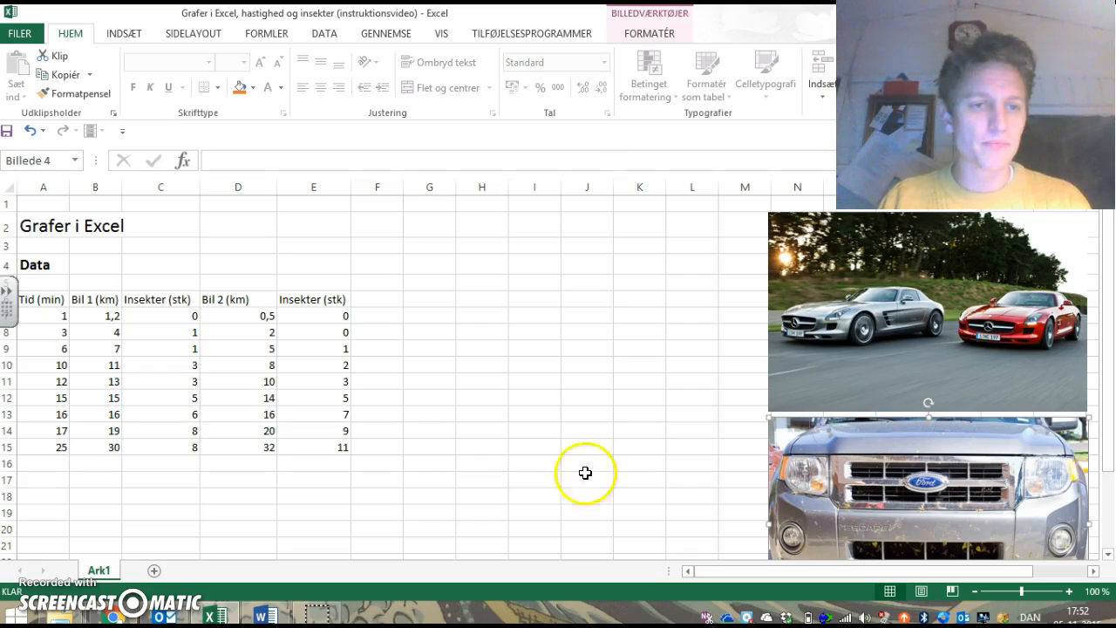
{"action": "left_click", "coordinate": [179, 311]}
{"action": "left_click_drag", "start_coordinate": [178, 311], "coordinate": [181, 449]}
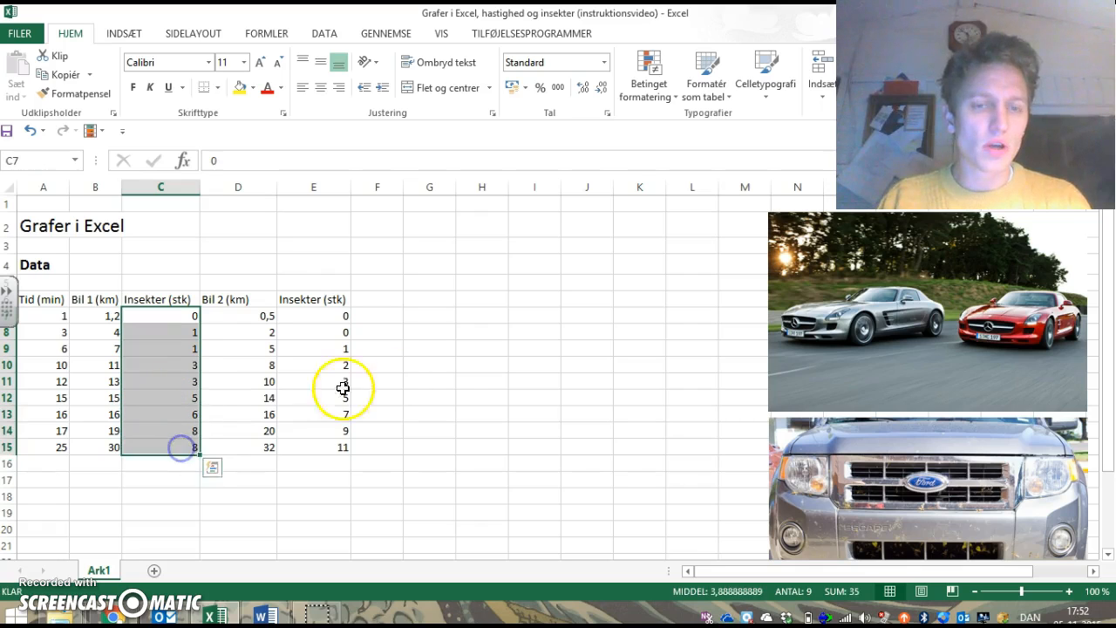
{"action": "left_click", "coordinate": [484, 383]}
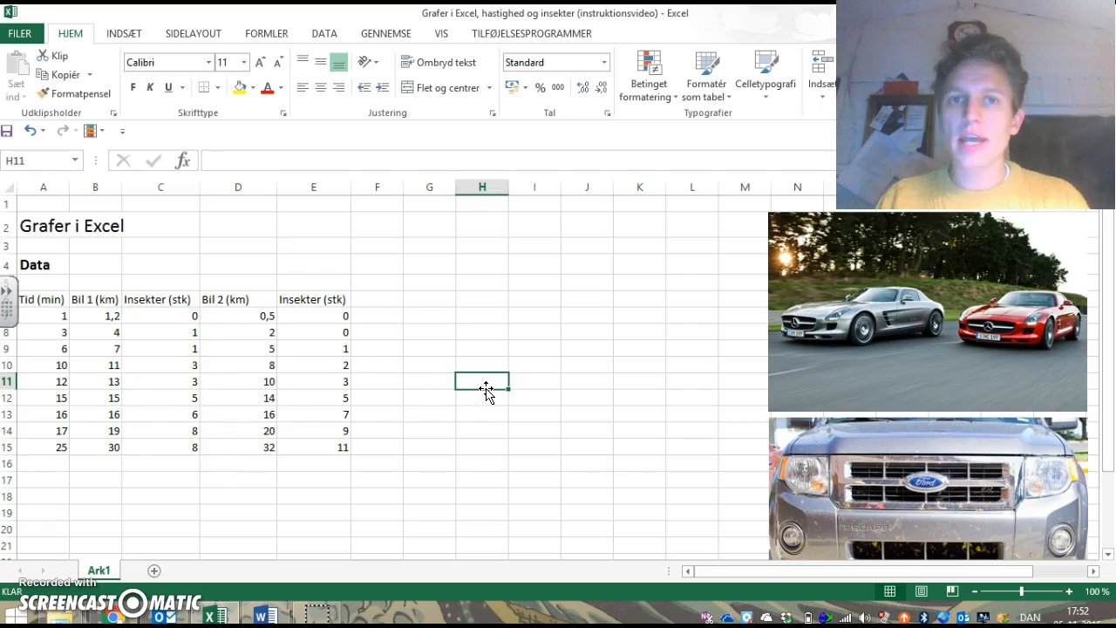
{"action": "left_click", "coordinate": [52, 302]}
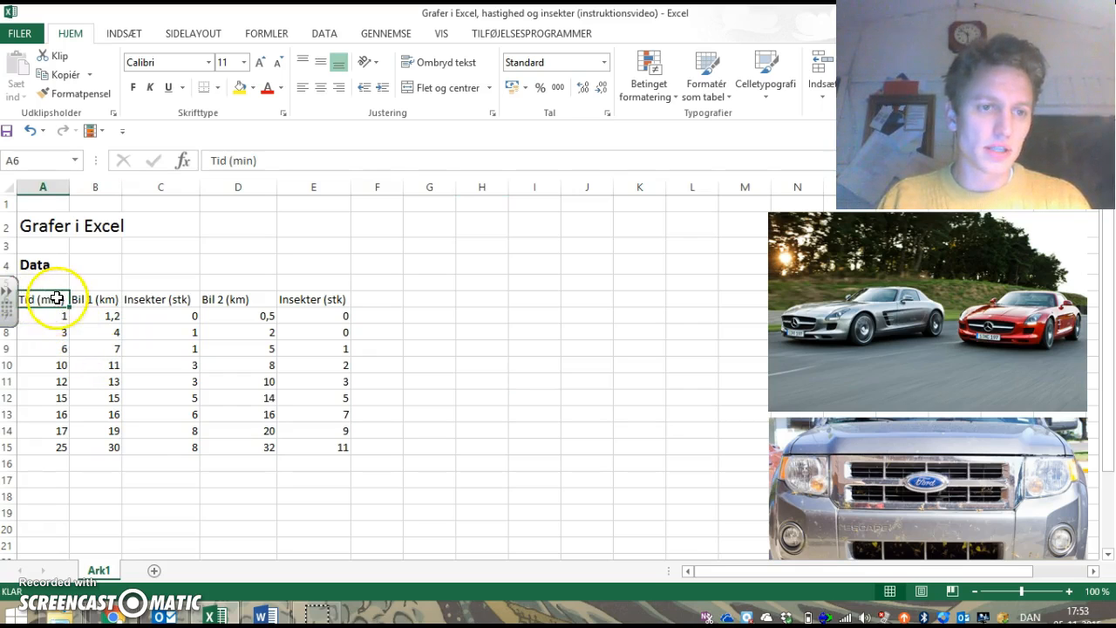
{"action": "left_click", "coordinate": [55, 310]}
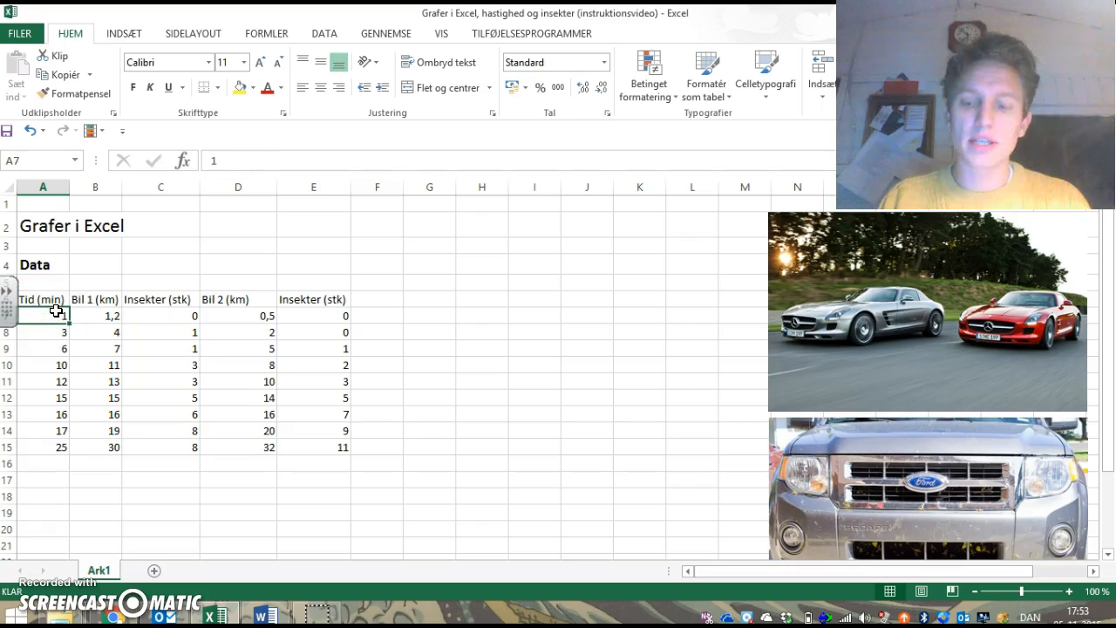
{"action": "key", "text": "Down"}
{"action": "key", "text": "Down"}
{"action": "key", "text": "Down"}
{"action": "key", "text": "Down"}
{"action": "key", "text": "Down"}
{"action": "key", "text": "Down"}
{"action": "key", "text": "Down"}
{"action": "key", "text": "Down"}
{"action": "key", "text": "Down"}
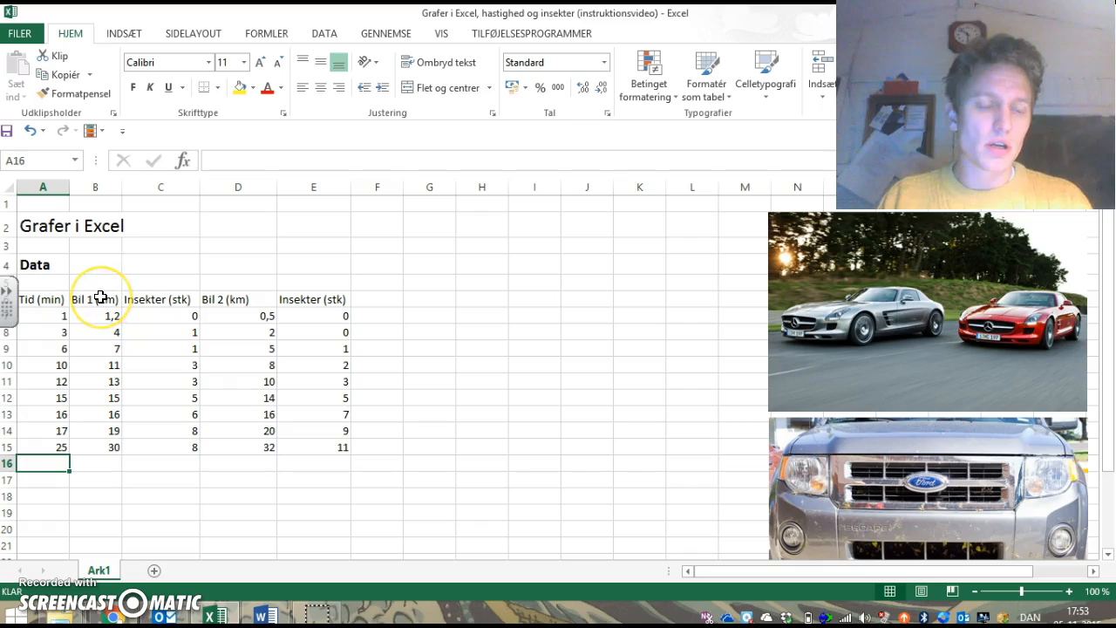
Step: Make the column headings in A6:E6 bold
{"action": "left_click_drag", "start_coordinate": [62, 299], "coordinate": [339, 300]}
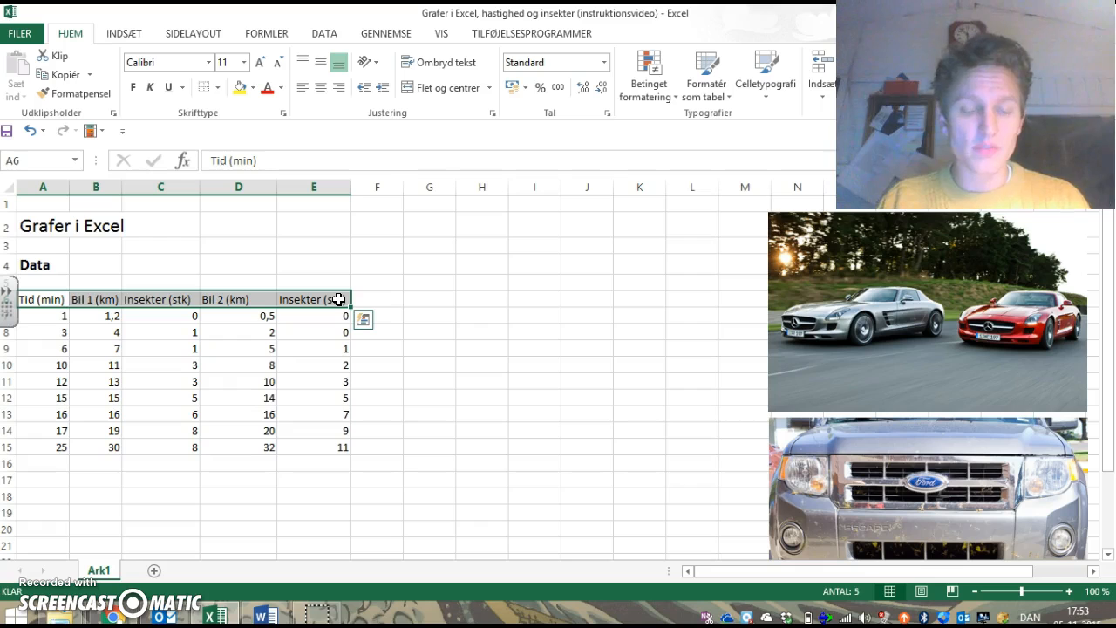
{"action": "left_click", "coordinate": [363, 319]}
{"action": "left_click", "coordinate": [368, 293]}
{"action": "left_click_drag", "start_coordinate": [39, 299], "coordinate": [300, 302]}
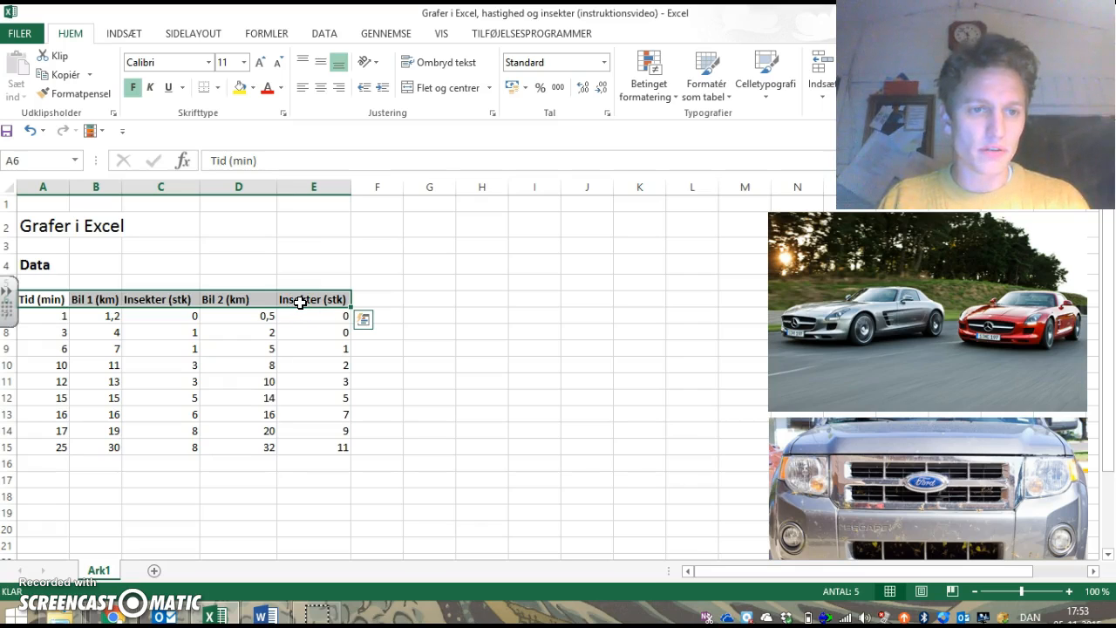
{"action": "left_click", "coordinate": [134, 88]}
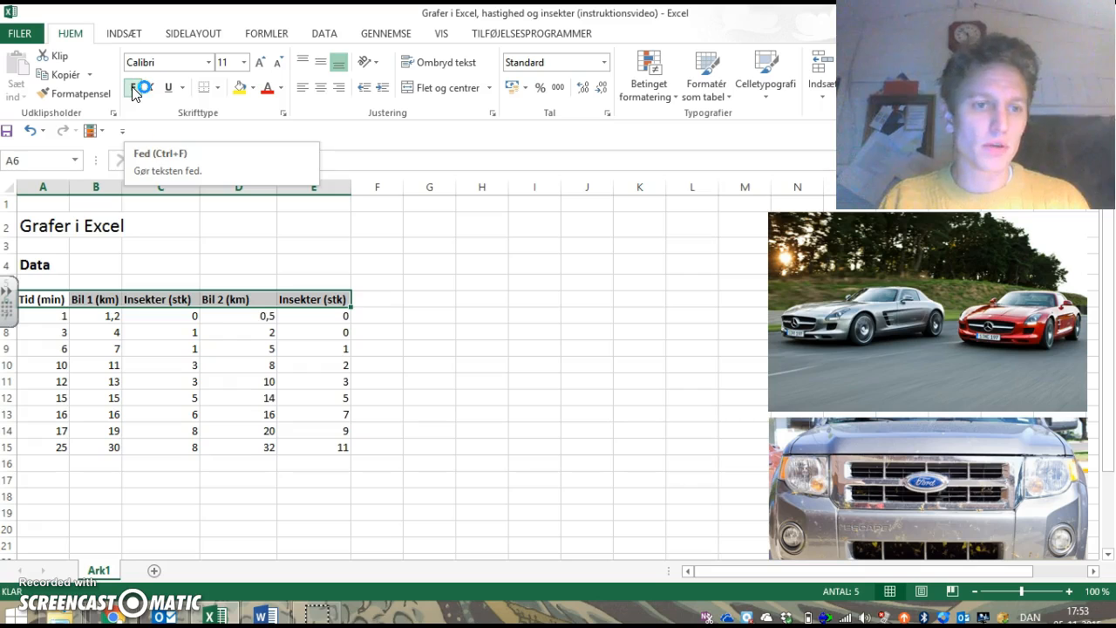
Step: Apply all borders to the data table in A6:E15
{"action": "left_click_drag", "start_coordinate": [30, 300], "coordinate": [319, 451]}
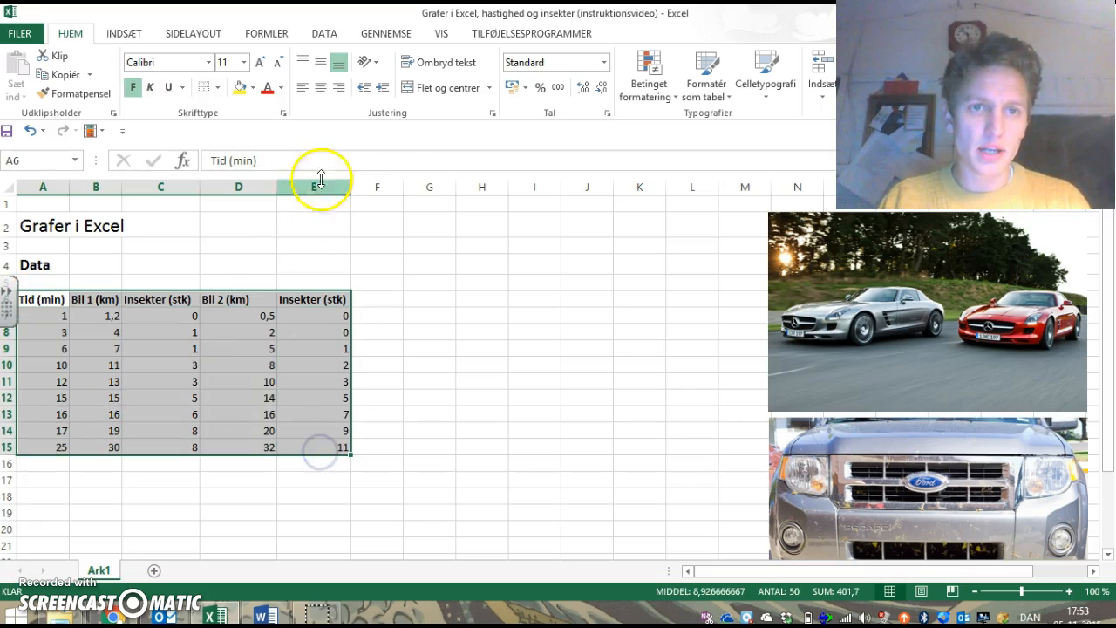
{"action": "left_click", "coordinate": [215, 88]}
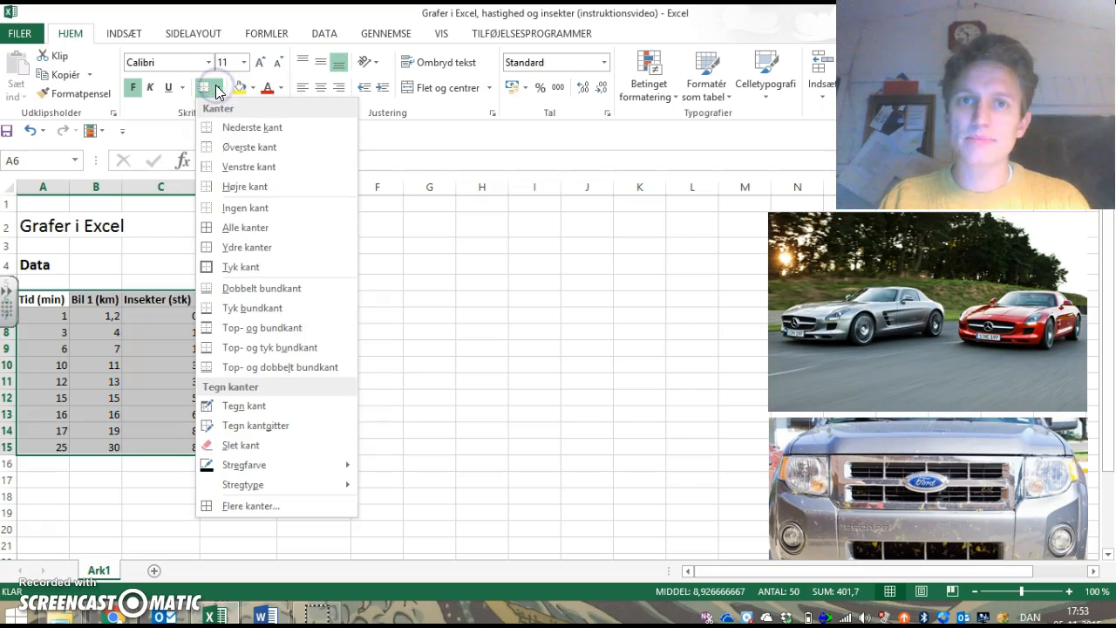
{"action": "left_click", "coordinate": [253, 228]}
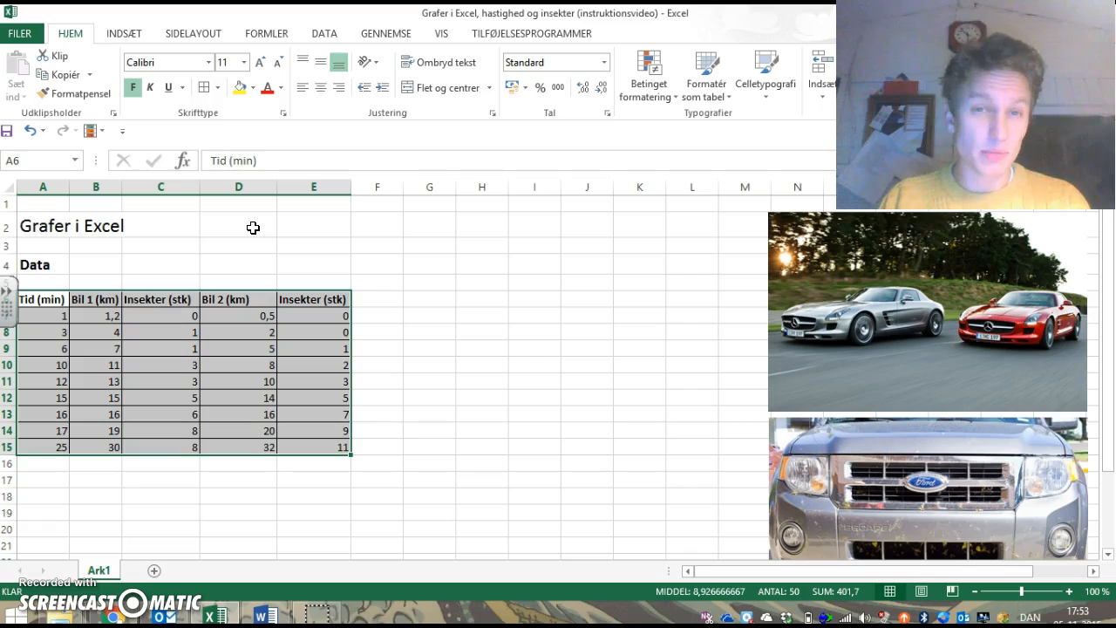
{"action": "left_click", "coordinate": [372, 297]}
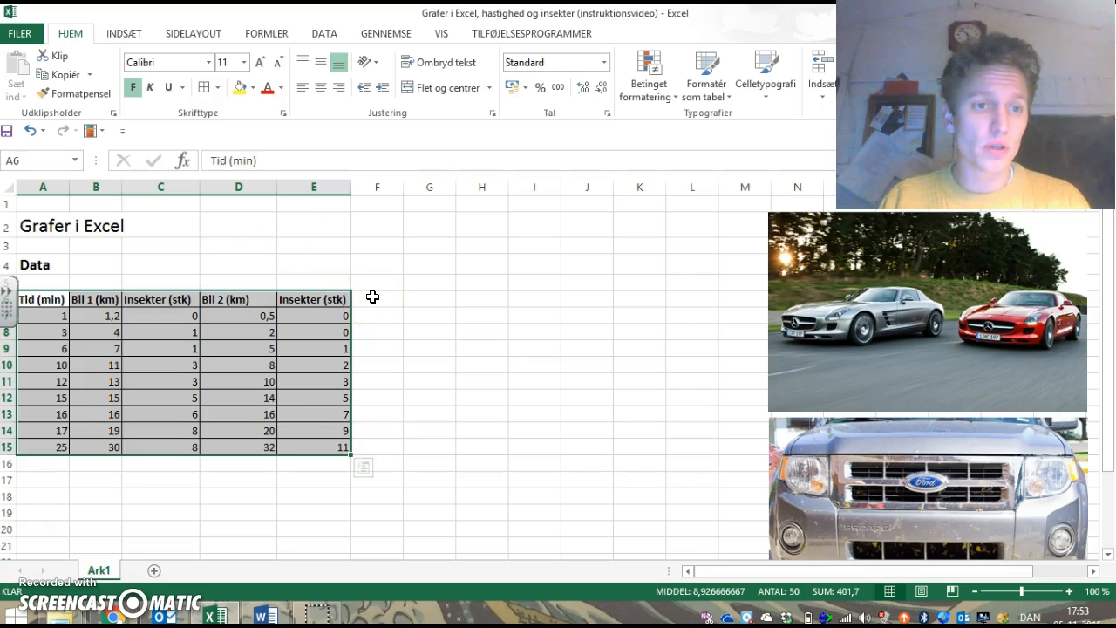
{"action": "left_click", "coordinate": [430, 349]}
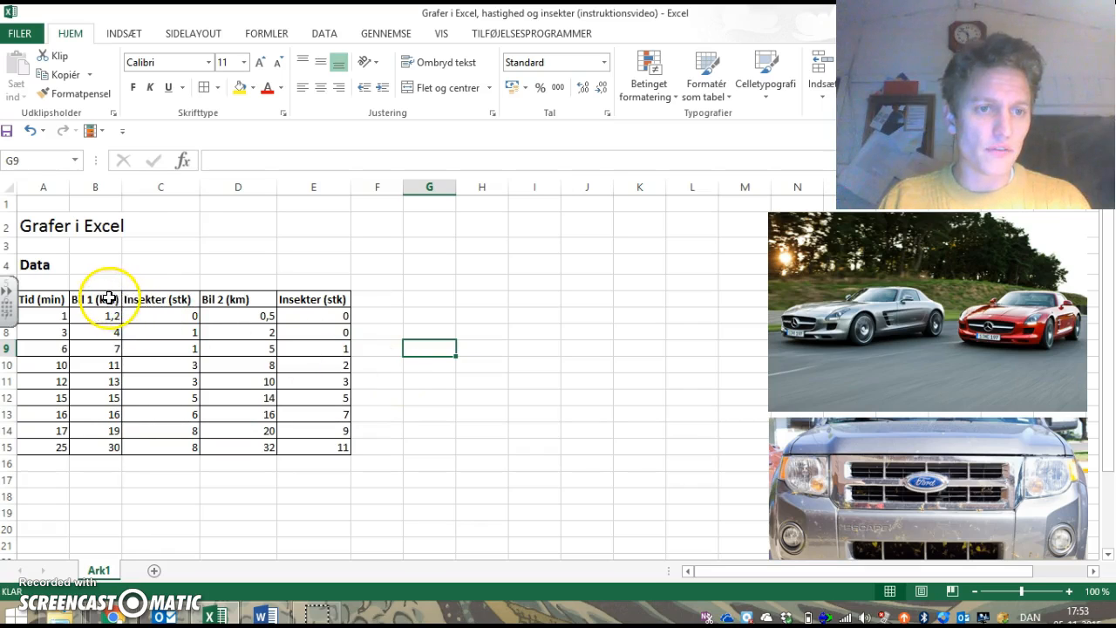
Step: Merge and center cells B5:C5 above the first car's columns and enter the heading "Bil 1"
{"action": "left_click_drag", "start_coordinate": [95, 284], "coordinate": [150, 280]}
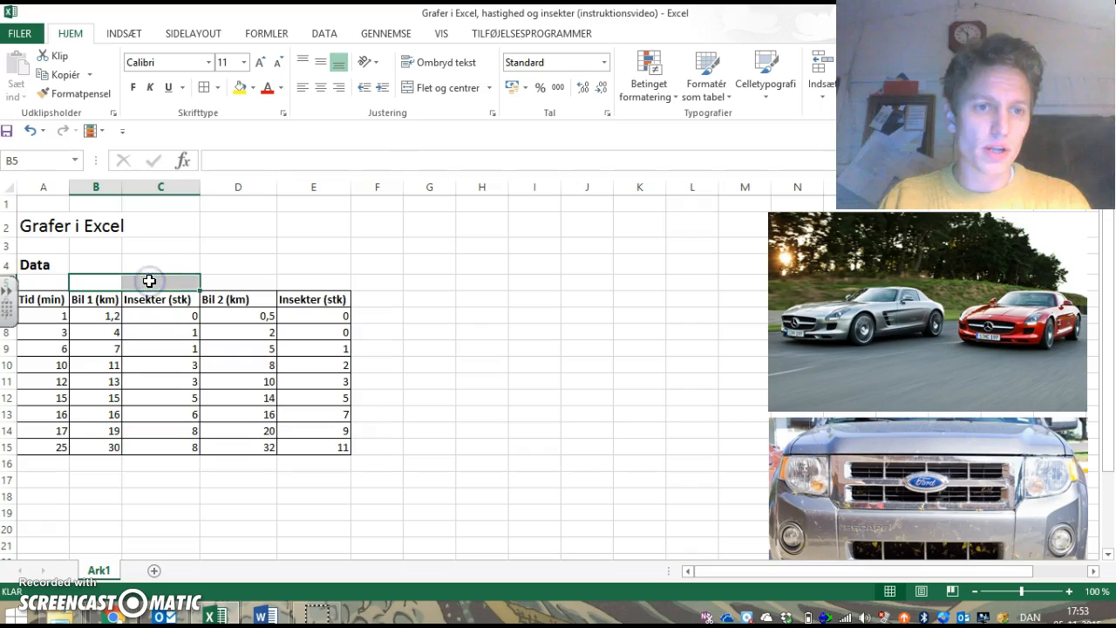
{"action": "left_click", "coordinate": [426, 96]}
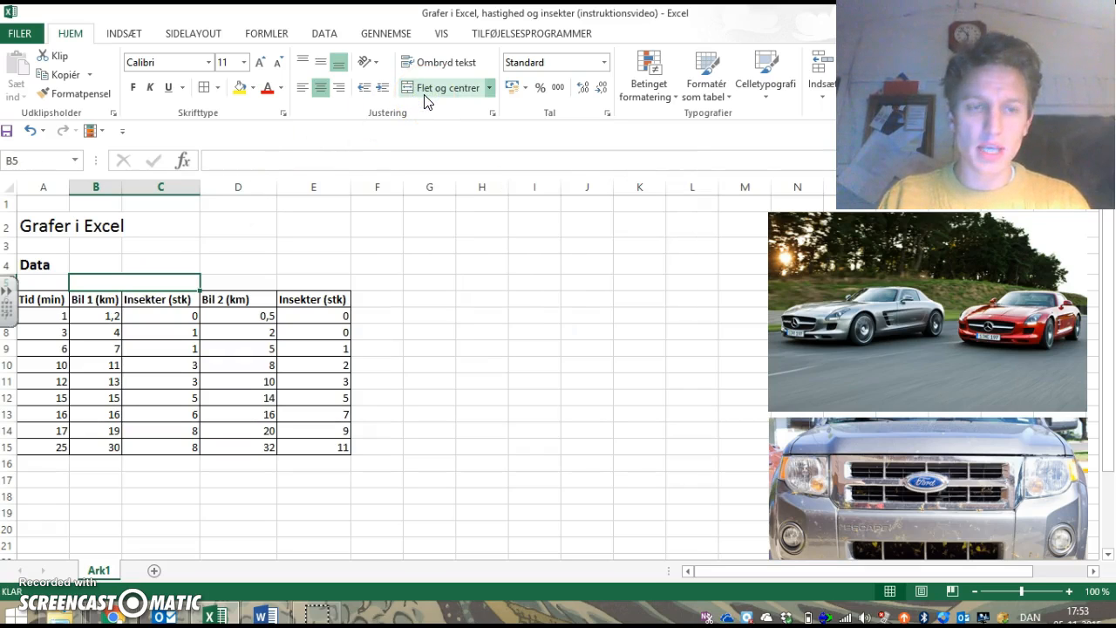
{"action": "left_click", "coordinate": [132, 284]}
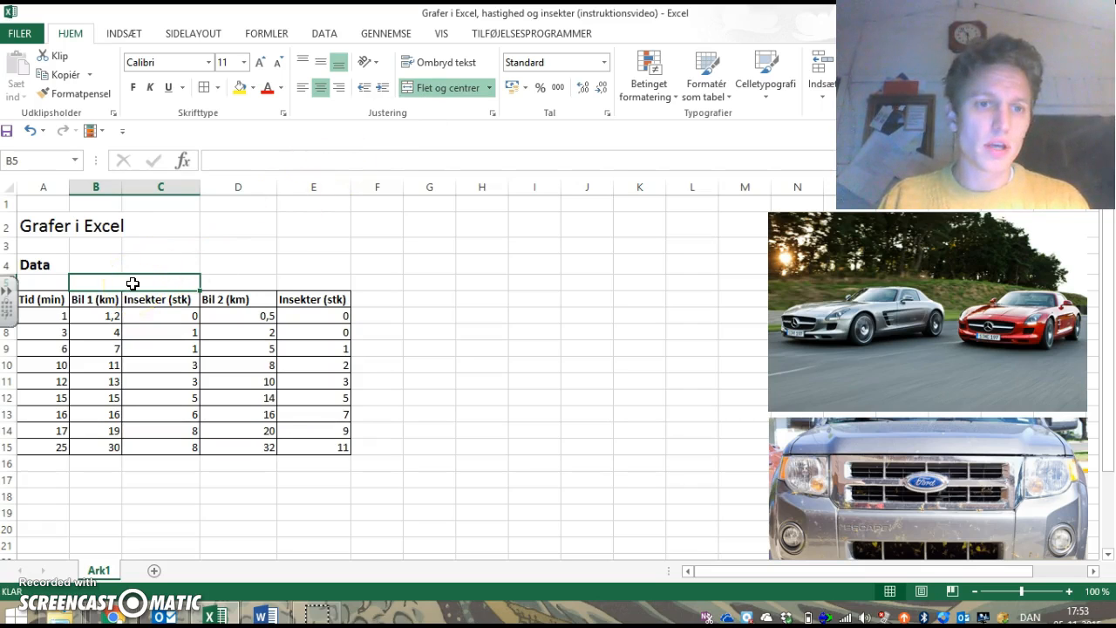
{"action": "type", "text": "B"}
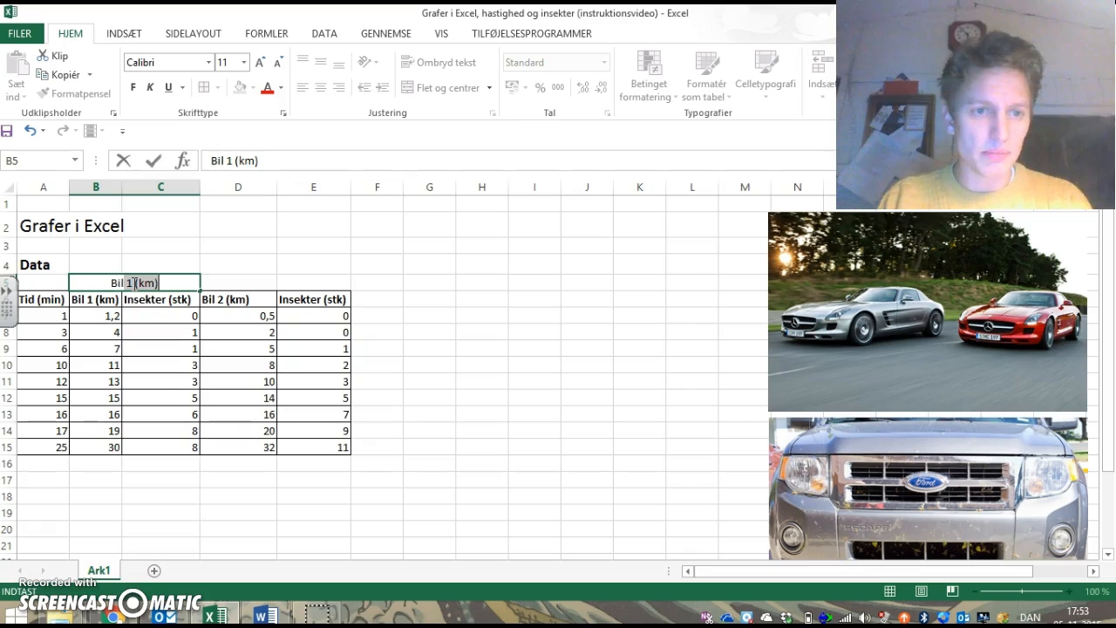
{"action": "type", "text": "il 1"}
{"action": "key", "text": "BackSpace"}
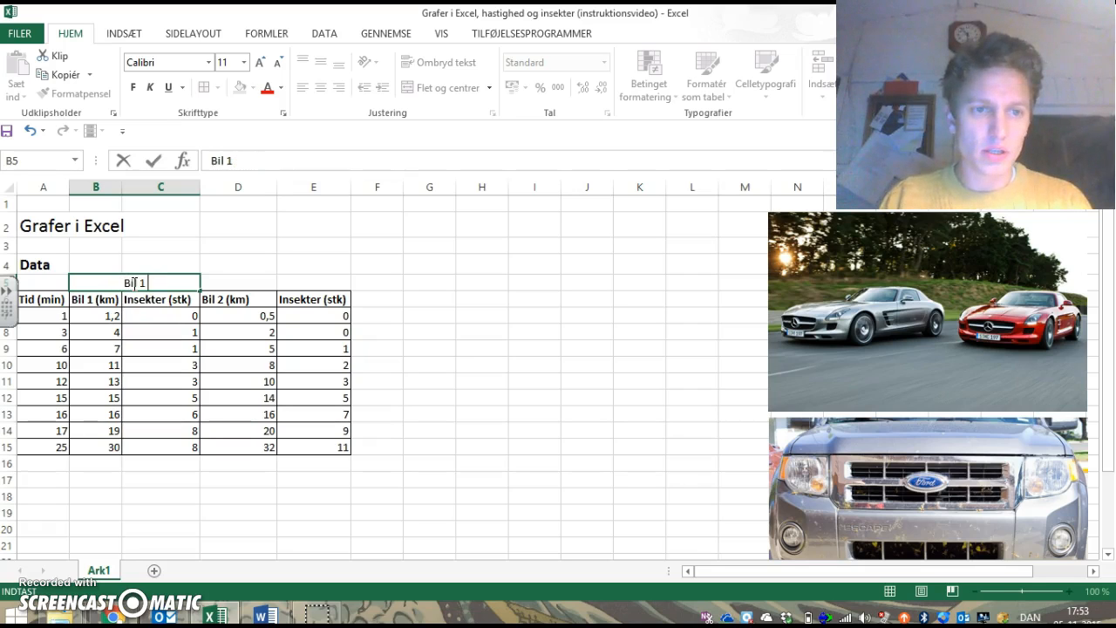
Step: Merge and center cells D5:E5 above the second car's columns and enter the heading "Bil 2"
{"action": "left_click", "coordinate": [250, 279]}
{"action": "left_click_drag", "start_coordinate": [250, 279], "coordinate": [340, 281]}
{"action": "left_click_drag", "start_coordinate": [239, 279], "coordinate": [323, 277]}
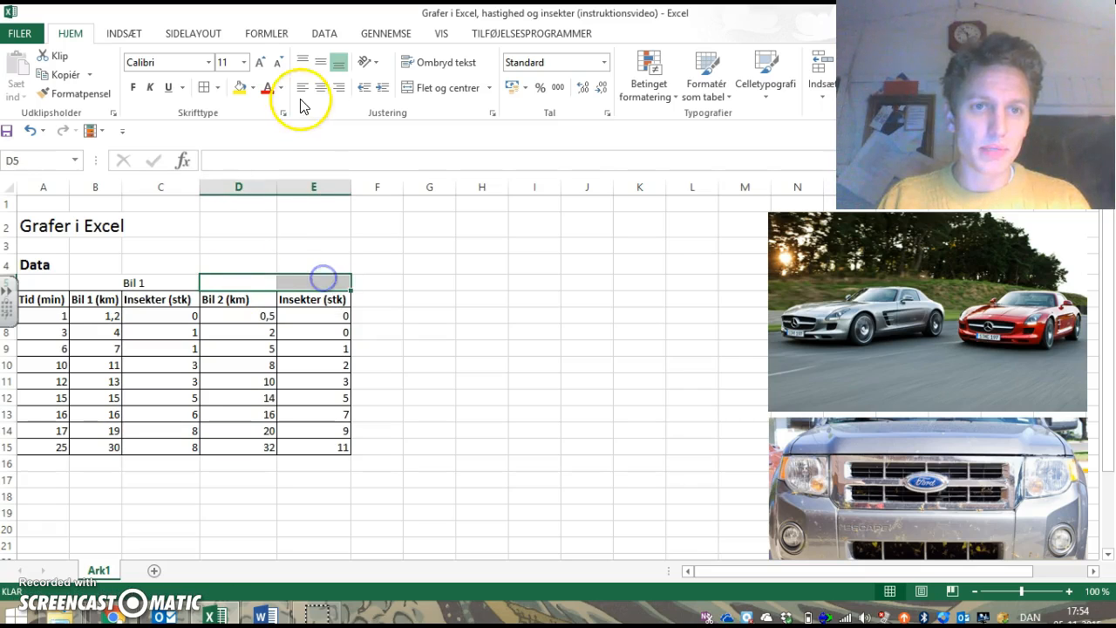
{"action": "left_click", "coordinate": [410, 94]}
{"action": "type", "text": "Bil"}
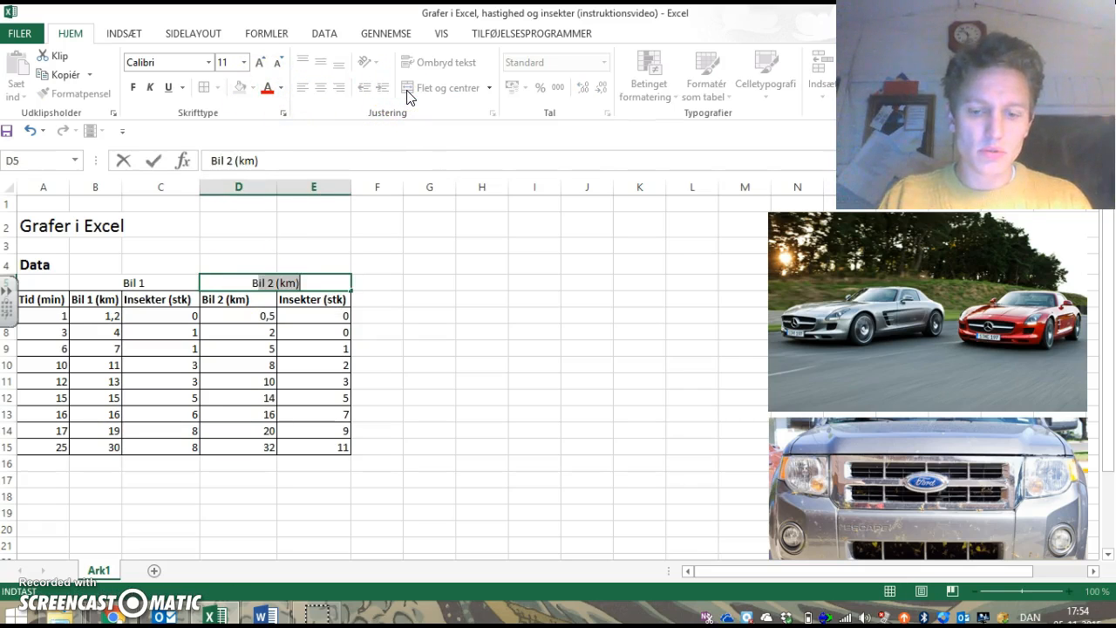
{"action": "type", "text": " 2"}
{"action": "left_click", "coordinate": [562, 337]}
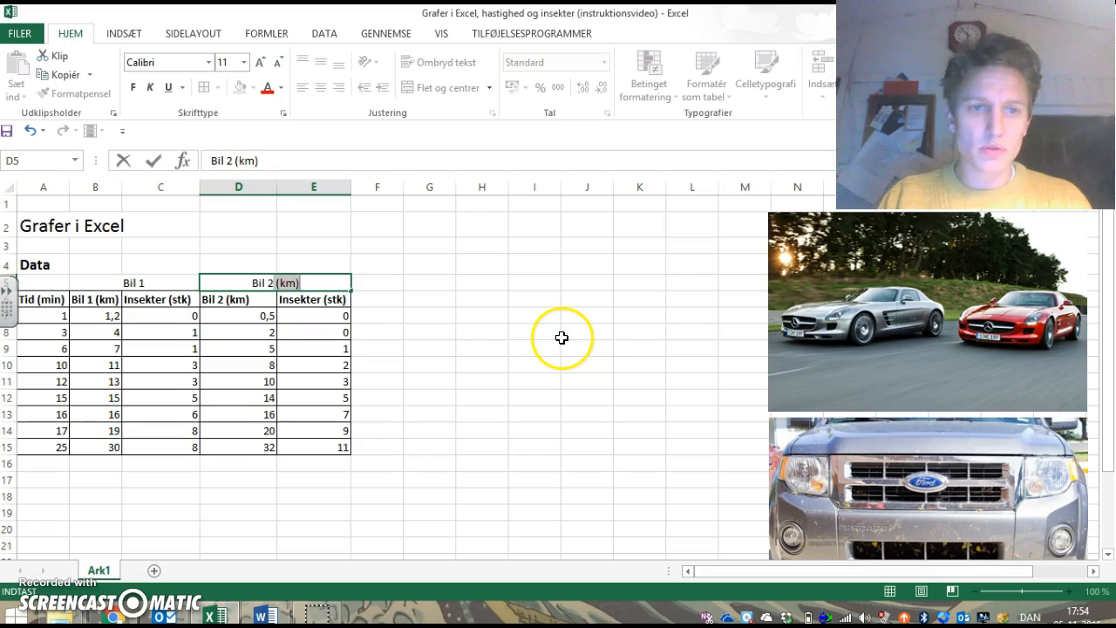
{"action": "key", "text": "Delete"}
{"action": "left_click", "coordinate": [450, 331]}
Step: Make the merged "Bil 1" and "Bil 2" headings bold and give them borders on all sides
{"action": "left_click", "coordinate": [128, 280]}
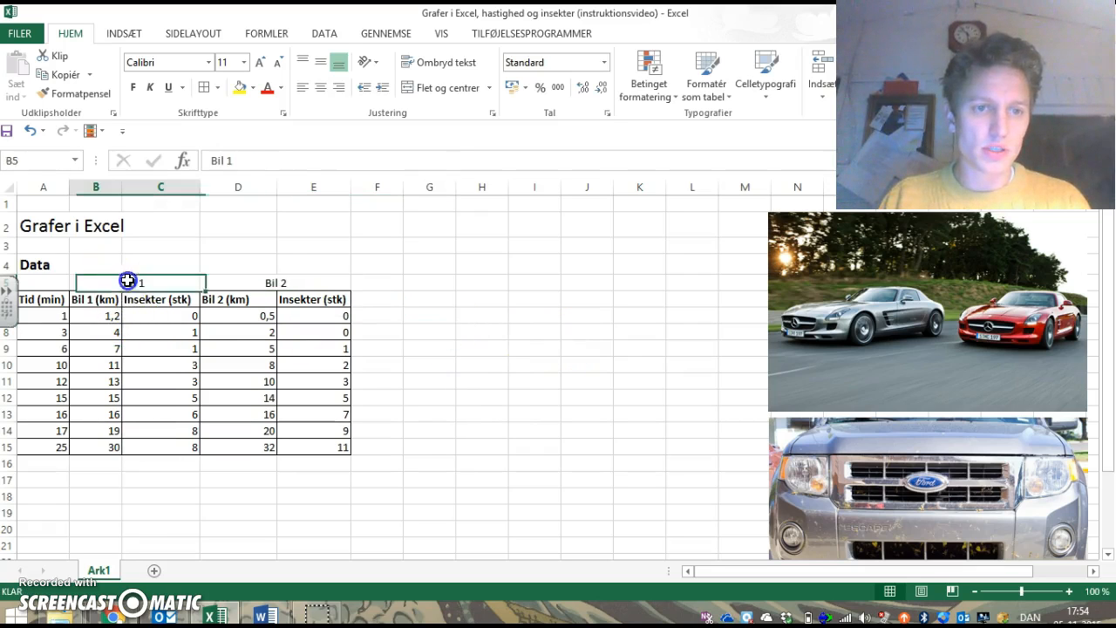
{"action": "left_click_drag", "start_coordinate": [127, 280], "coordinate": [246, 288]}
{"action": "key", "text": "ctrl+f"}
{"action": "left_click", "coordinate": [203, 86]}
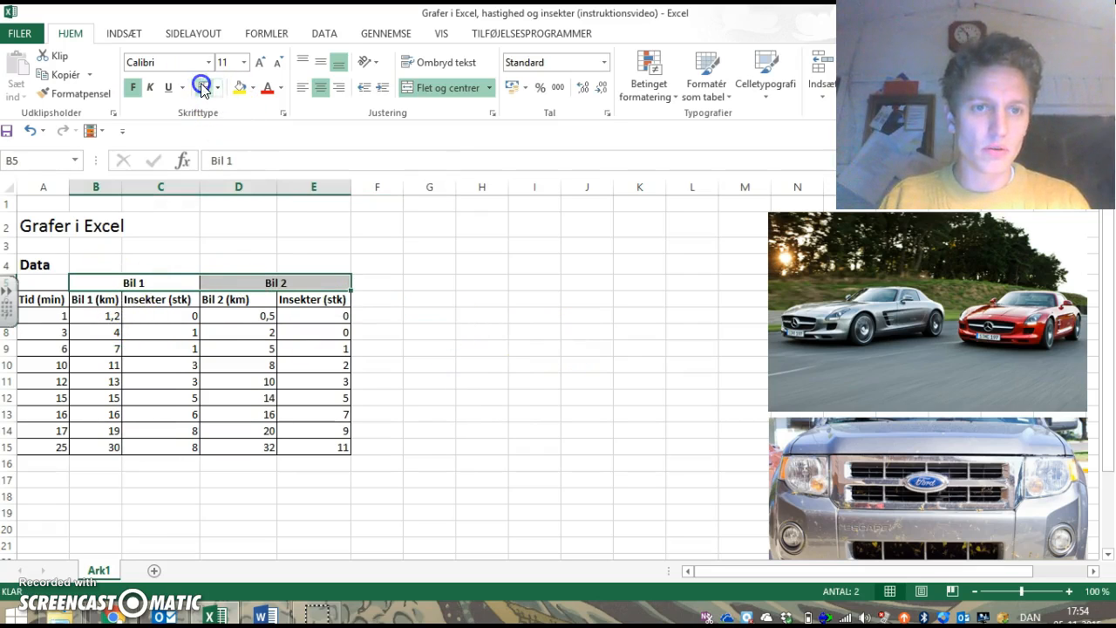
{"action": "left_click", "coordinate": [460, 280]}
Step: Fill the Bil 1 block, cells B5:C15, with light grey
{"action": "left_click_drag", "start_coordinate": [100, 286], "coordinate": [112, 450]}
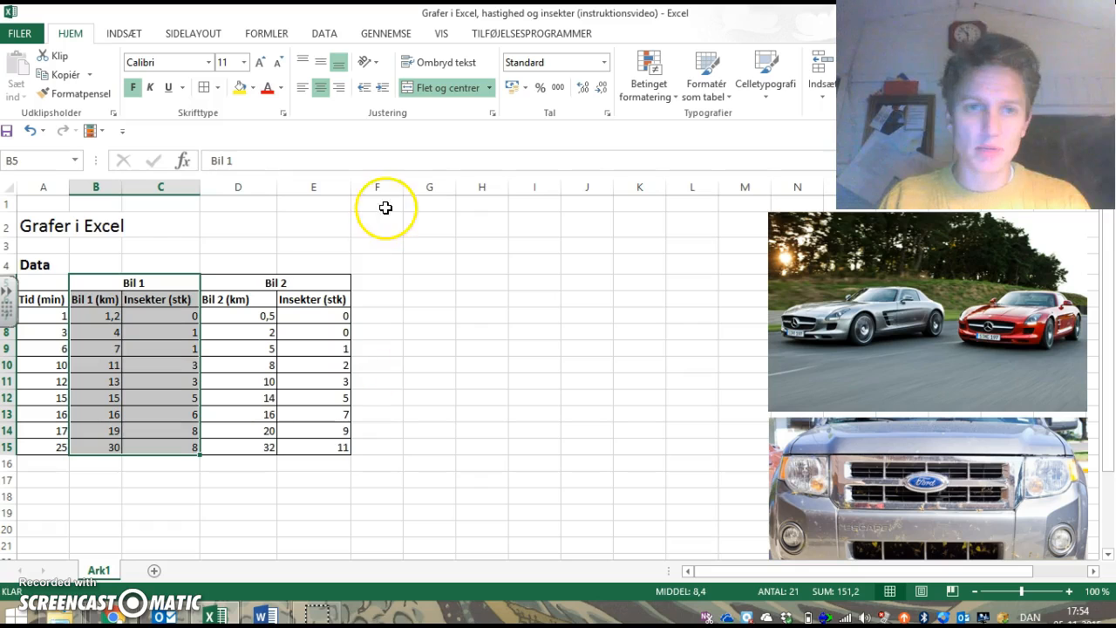
{"action": "left_click", "coordinate": [252, 88]}
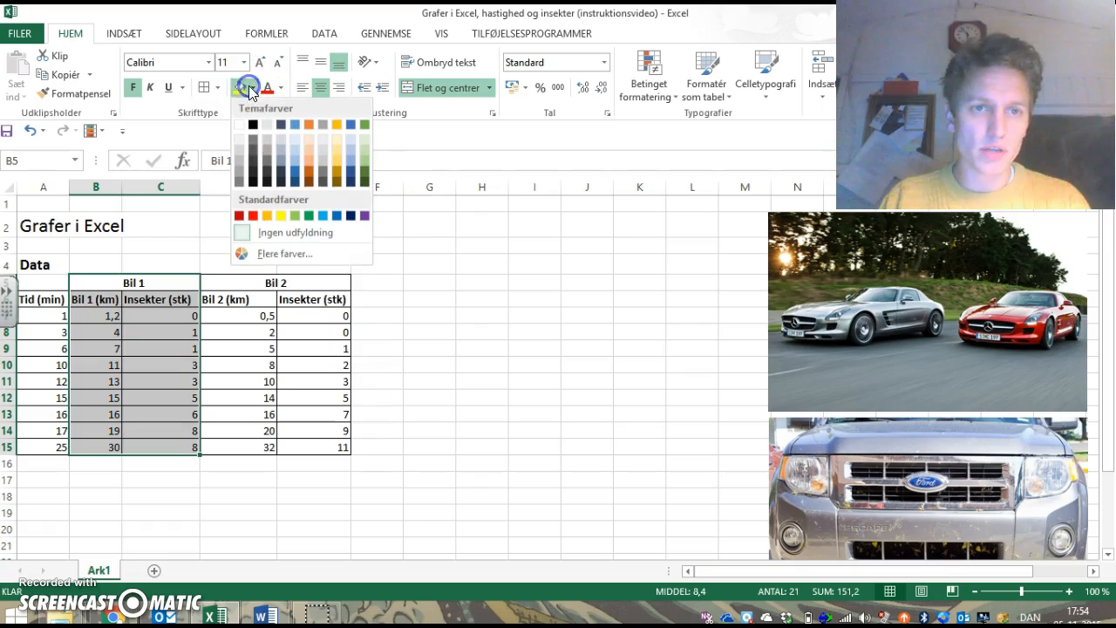
{"action": "left_click", "coordinate": [239, 160]}
Step: Fill the Bil 2 block, cells D5:E15, with a custom light red colour
{"action": "left_click_drag", "start_coordinate": [247, 276], "coordinate": [285, 442]}
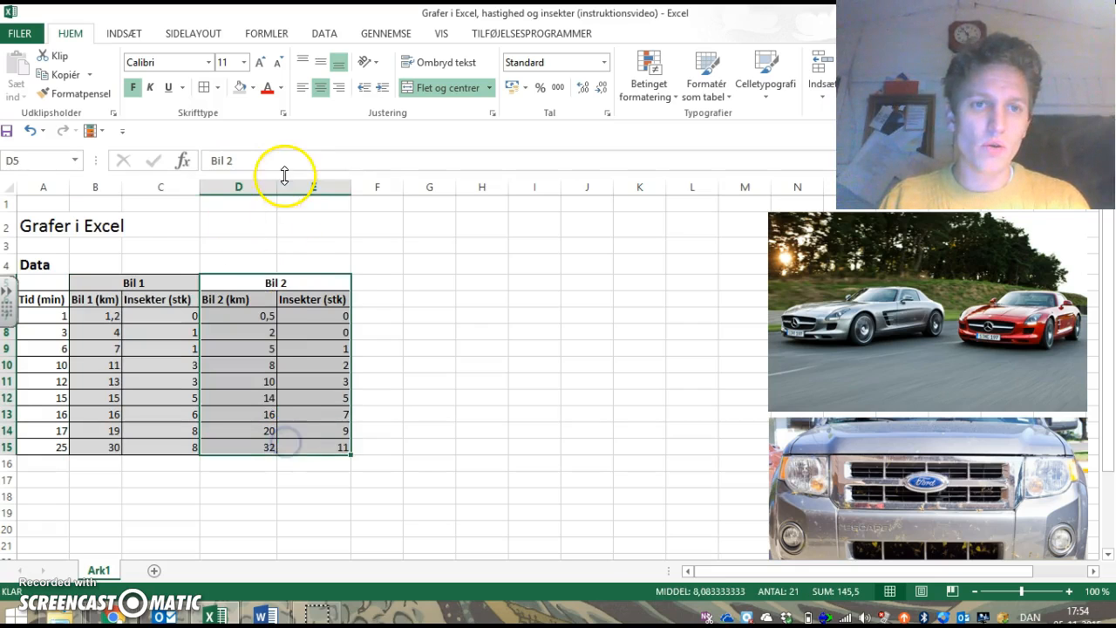
{"action": "left_click", "coordinate": [253, 87]}
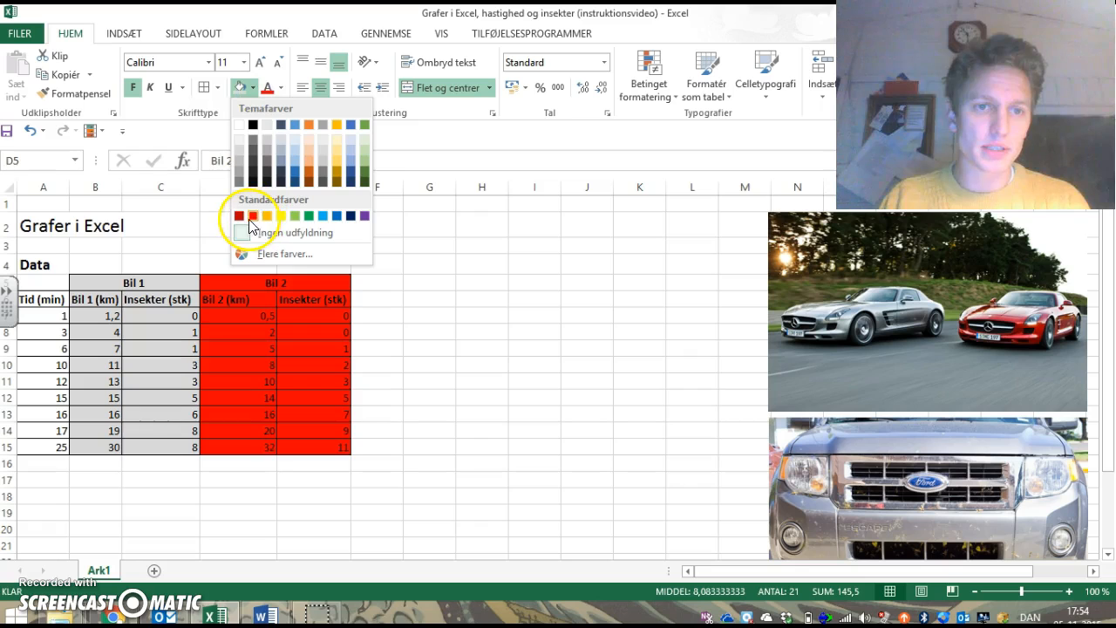
{"action": "left_click", "coordinate": [266, 255]}
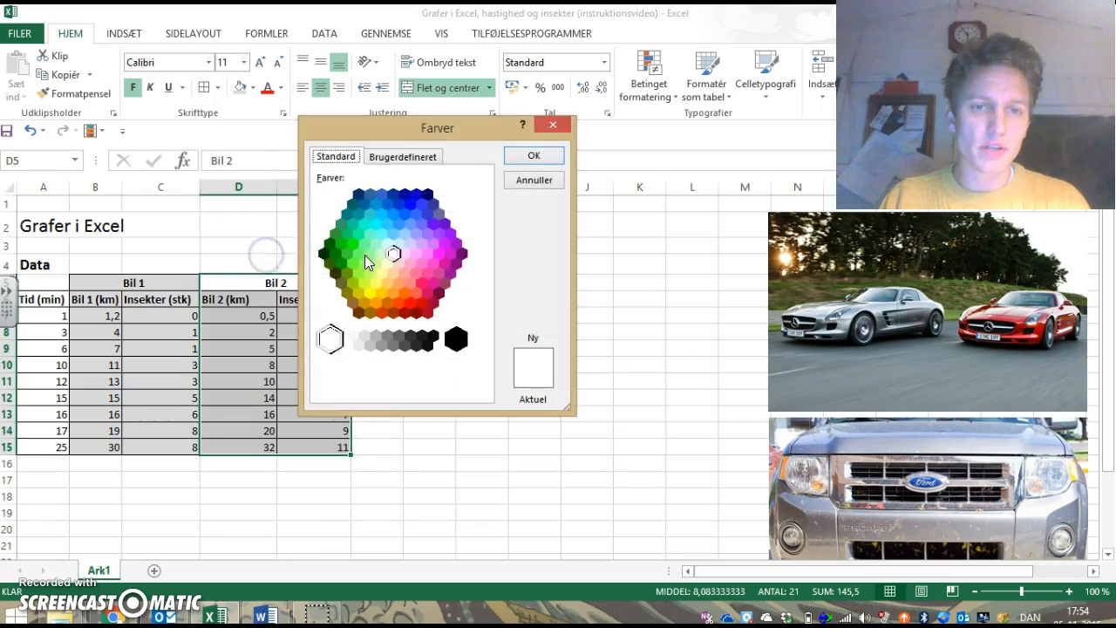
{"action": "left_click", "coordinate": [395, 156]}
{"action": "left_click", "coordinate": [318, 205]}
{"action": "left_click", "coordinate": [479, 249]}
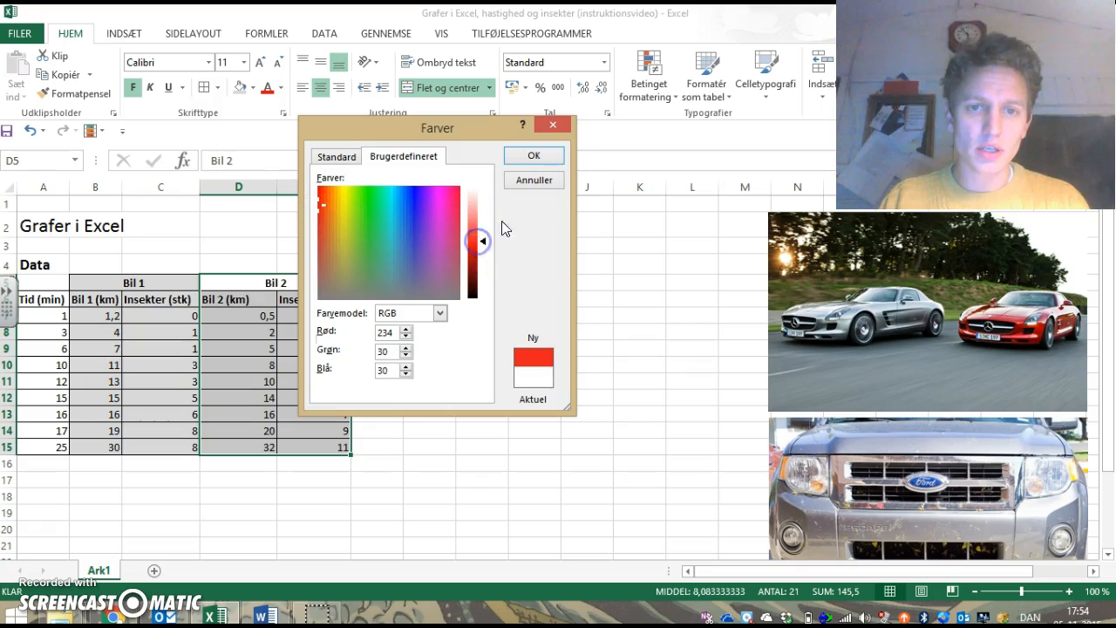
{"action": "left_click", "coordinate": [478, 218]}
{"action": "left_click", "coordinate": [519, 165]}
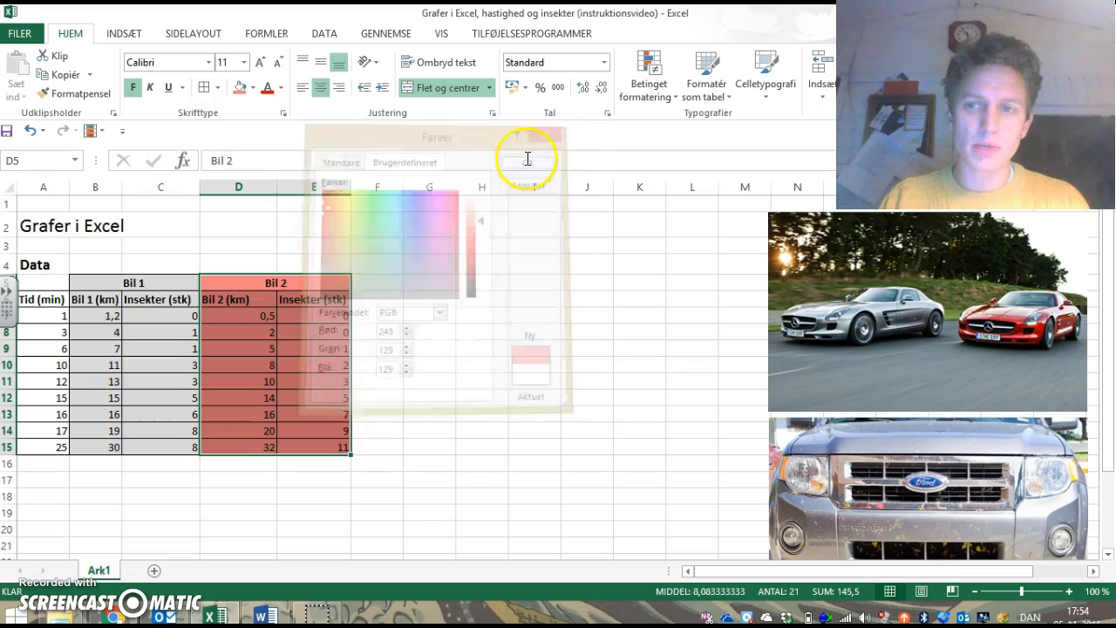
{"action": "left_click", "coordinate": [430, 344]}
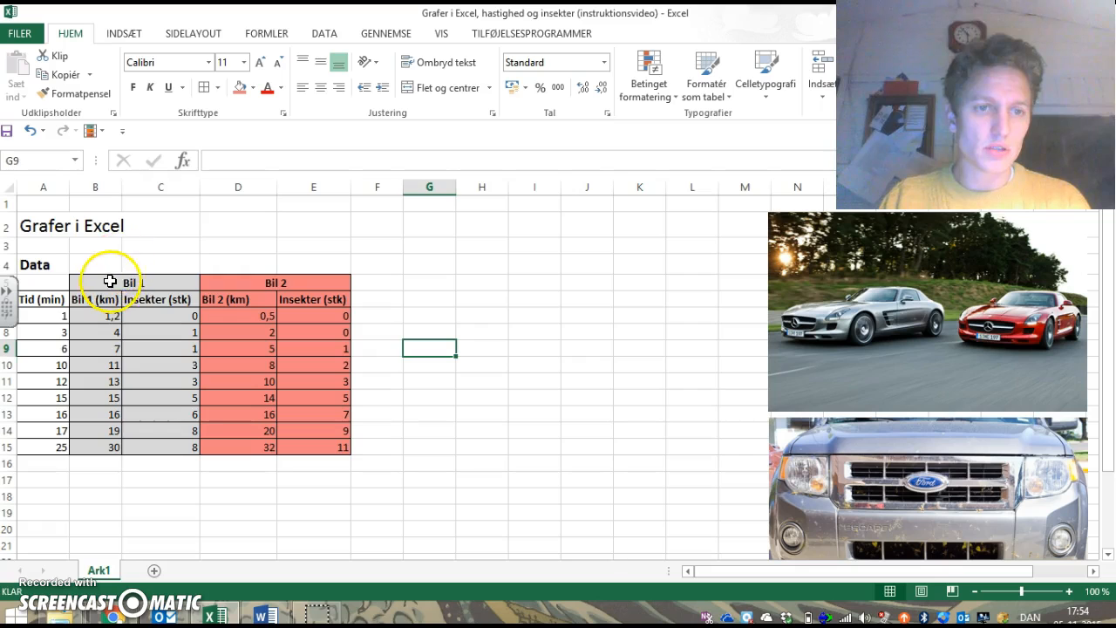
Step: Fill the merged "Bil 1" heading with a darker grey than the cells below it
{"action": "left_click_drag", "start_coordinate": [120, 281], "coordinate": [287, 279]}
{"action": "left_click", "coordinate": [149, 286]}
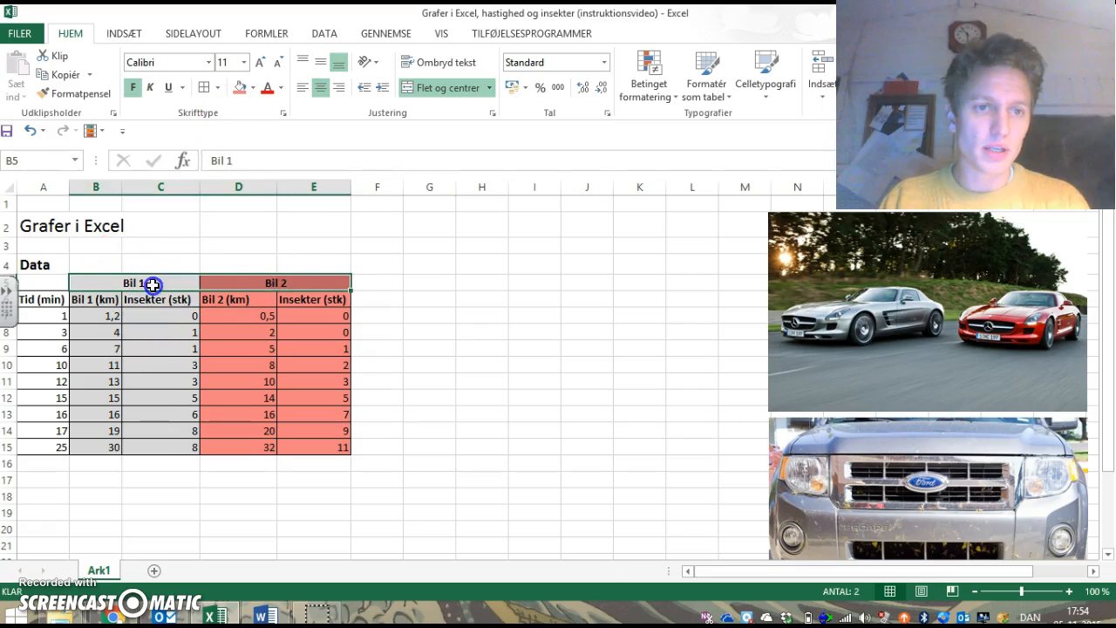
{"action": "left_click", "coordinate": [251, 87]}
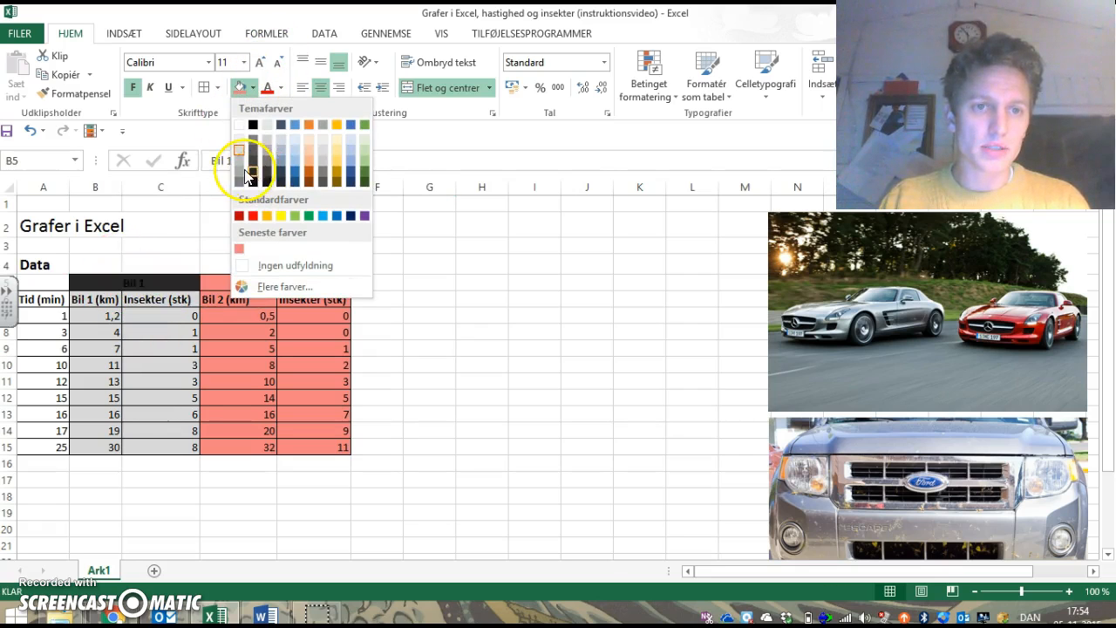
{"action": "left_click", "coordinate": [241, 179]}
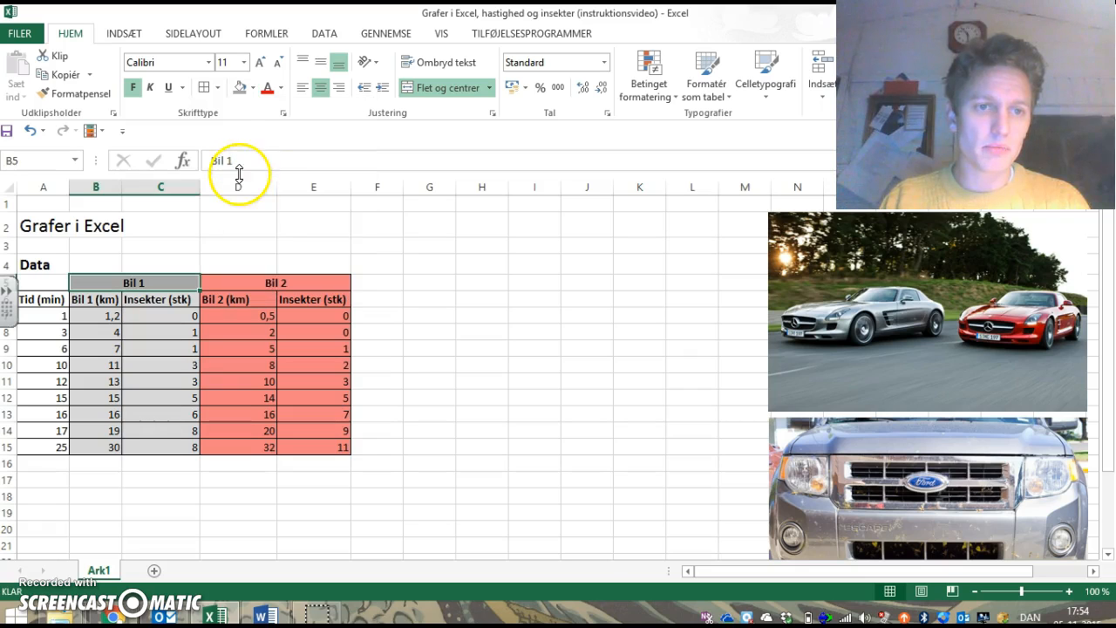
Step: Fill the merged "Bil 2" heading with a custom stronger red, RGB 233, 23, 23
{"action": "left_click", "coordinate": [239, 281]}
{"action": "left_click", "coordinate": [251, 89]}
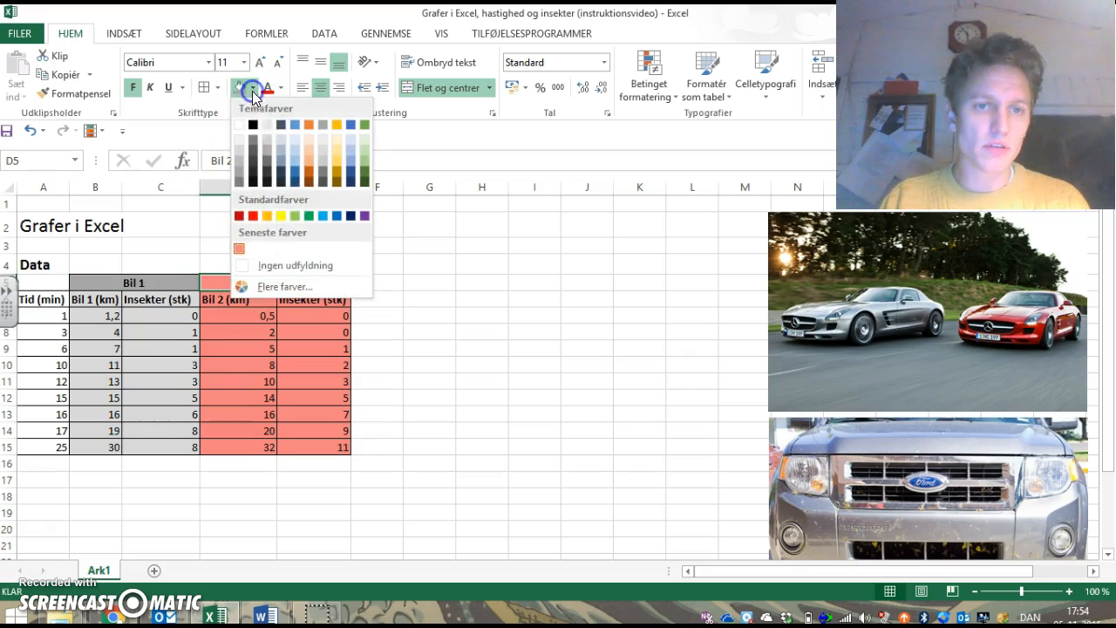
{"action": "left_click", "coordinate": [241, 248]}
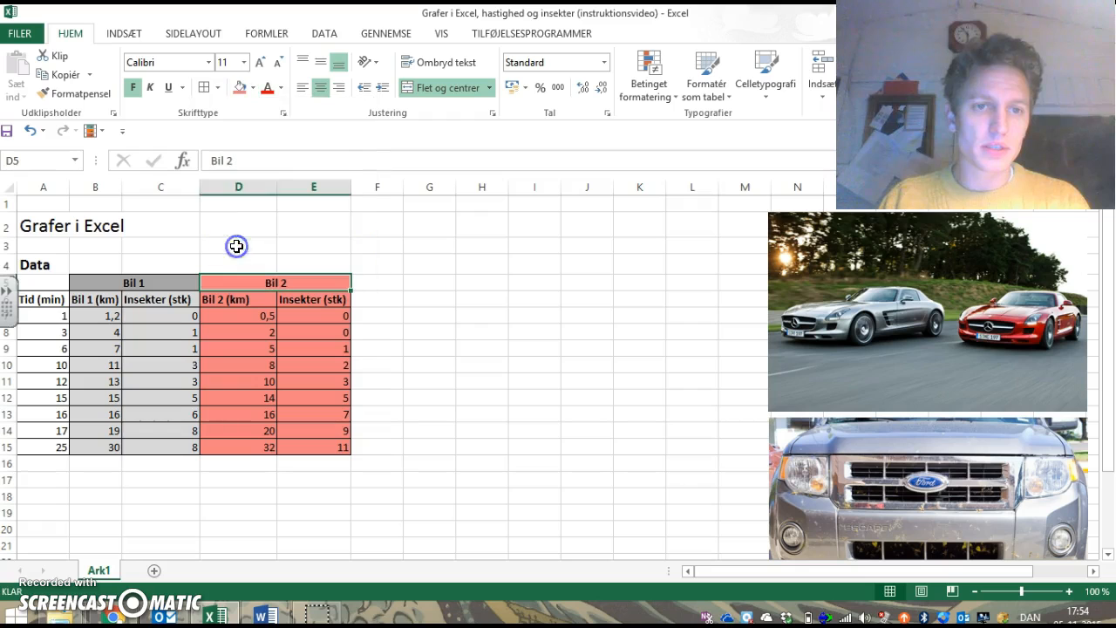
{"action": "left_click", "coordinate": [253, 88]}
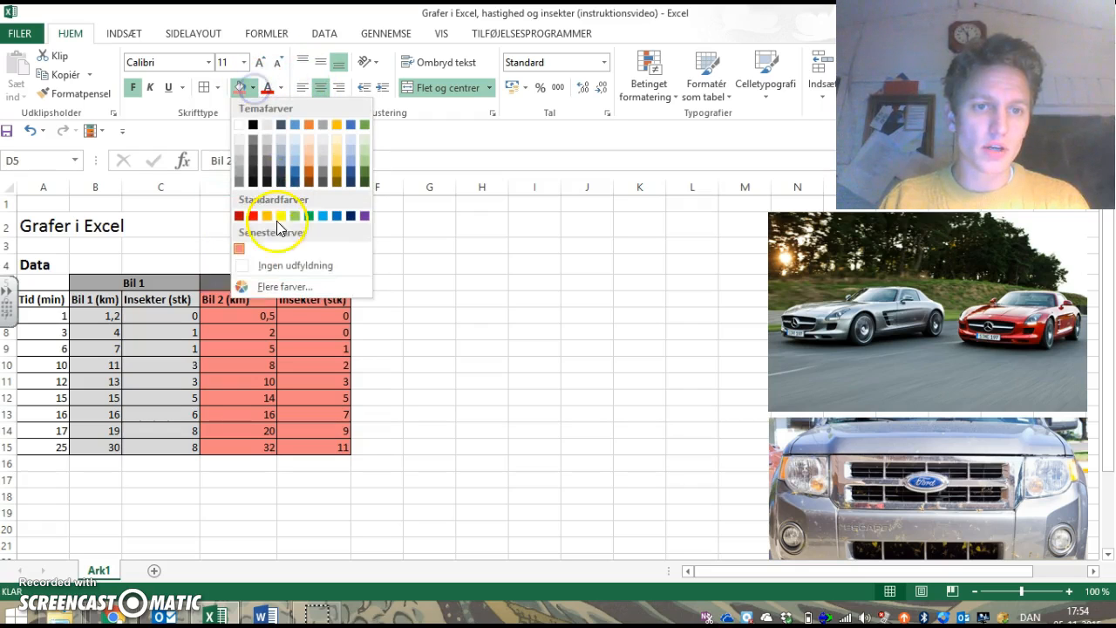
{"action": "left_click", "coordinate": [278, 281]}
{"action": "left_click_drag", "start_coordinate": [480, 219], "coordinate": [483, 248]}
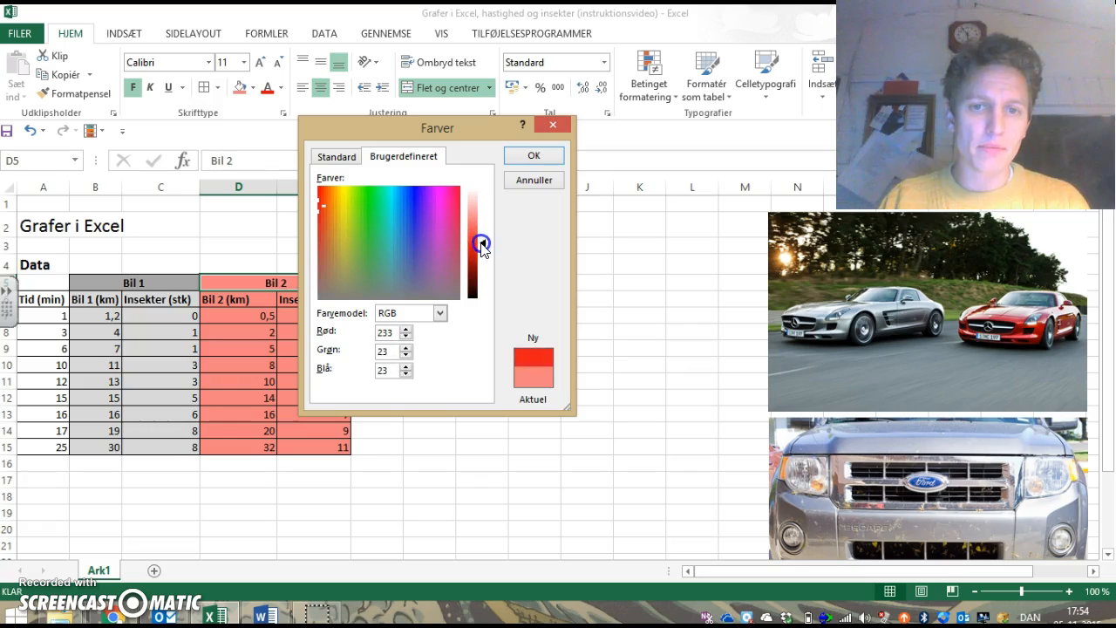
{"action": "left_click", "coordinate": [532, 154]}
{"action": "left_click", "coordinate": [495, 377]}
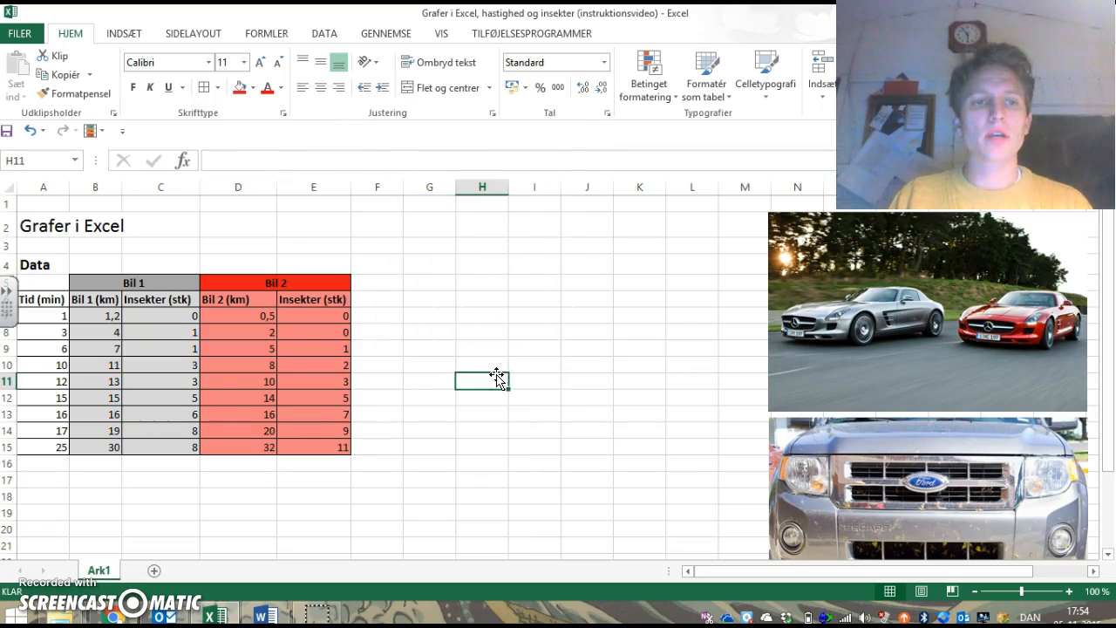
Step: Fill the time column, cells A6:A15, with light blue
{"action": "left_click_drag", "start_coordinate": [50, 297], "coordinate": [53, 442]}
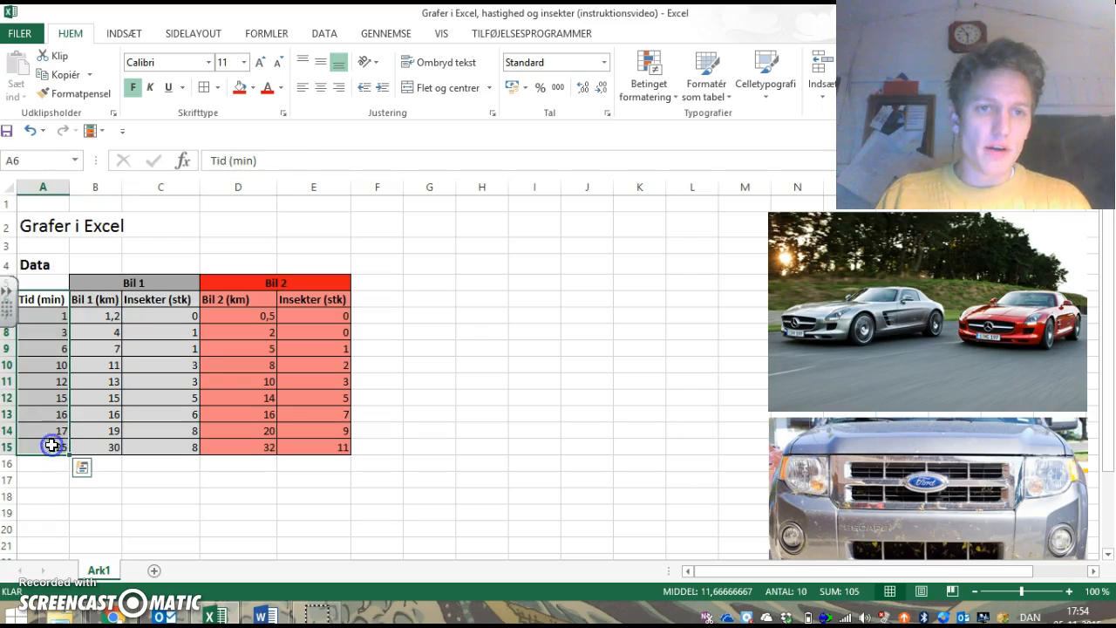
{"action": "left_click", "coordinate": [252, 88]}
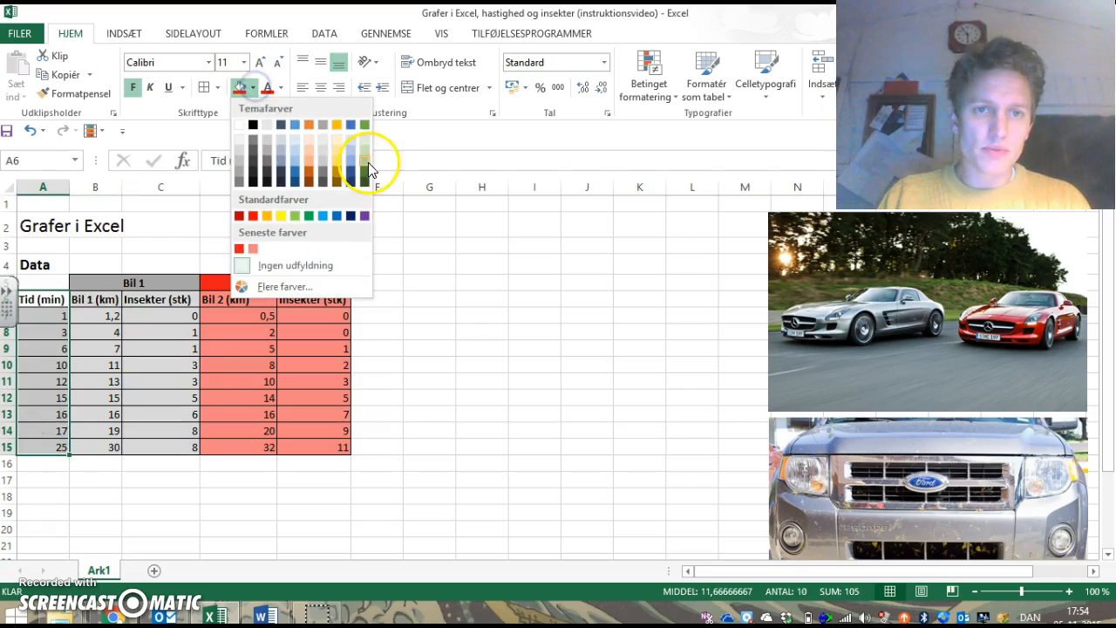
{"action": "left_click", "coordinate": [299, 150]}
{"action": "left_click", "coordinate": [576, 396]}
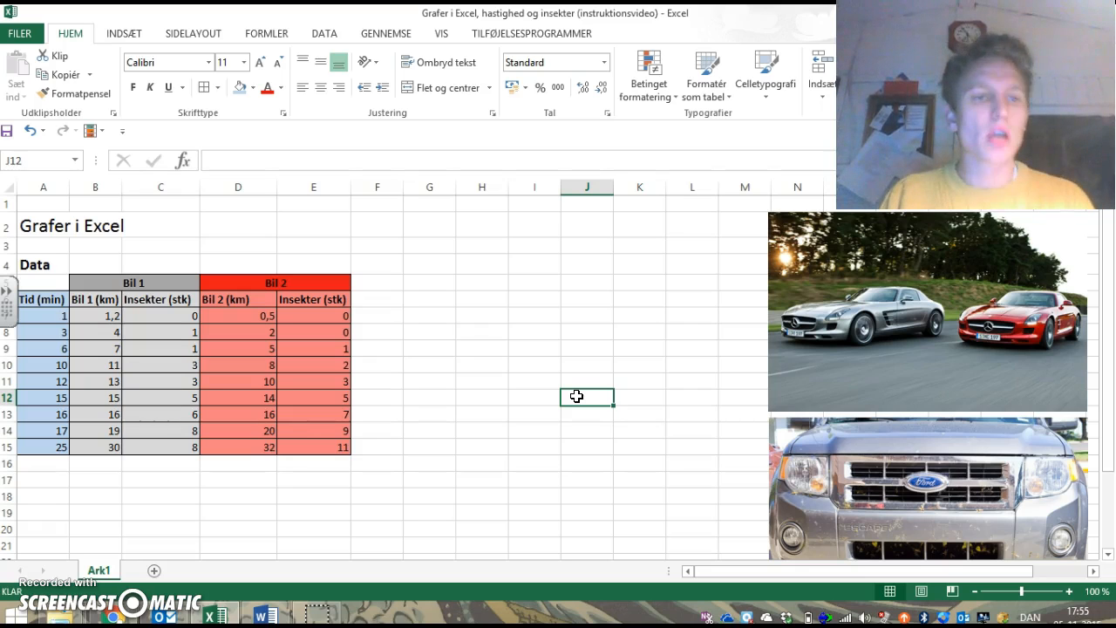
{"action": "left_click_drag", "start_coordinate": [34, 282], "coordinate": [296, 446]}
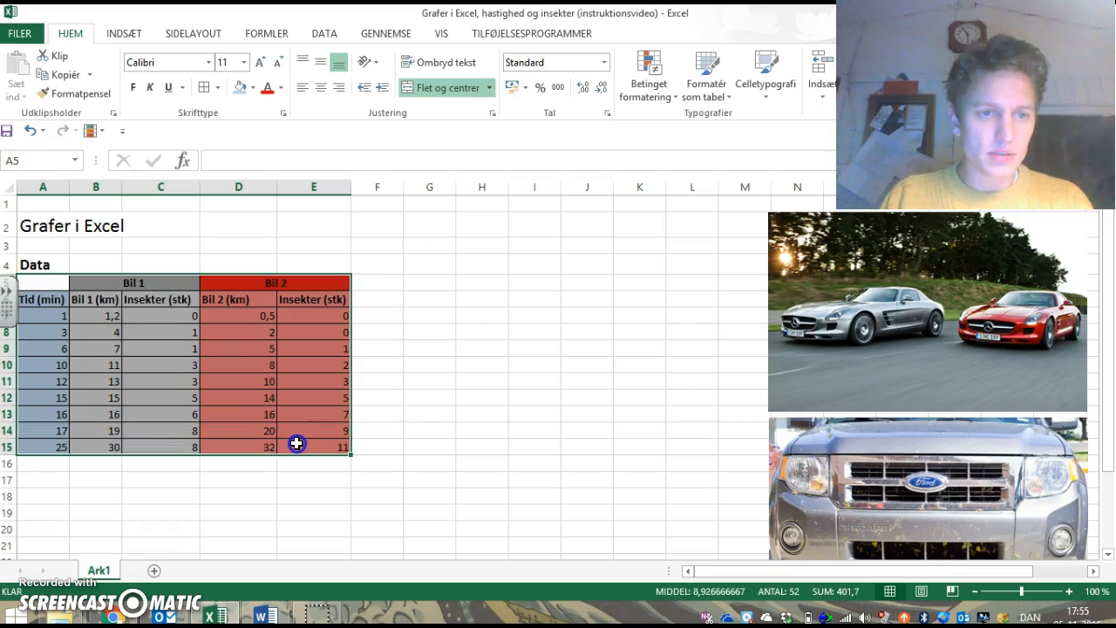
{"action": "left_click", "coordinate": [385, 331]}
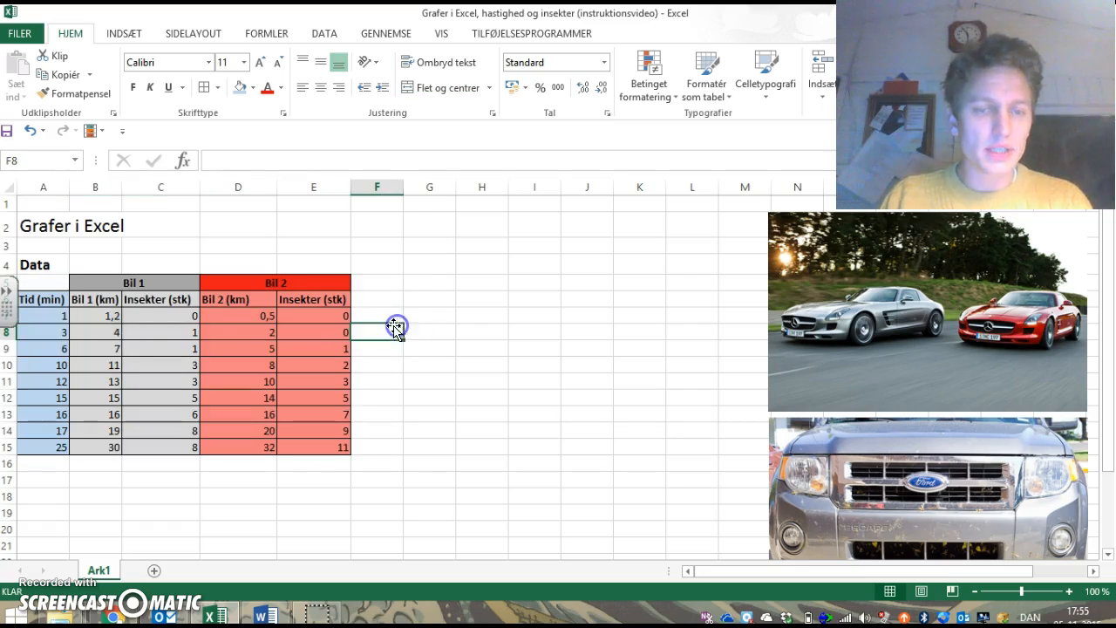
{"action": "left_click", "coordinate": [56, 298]}
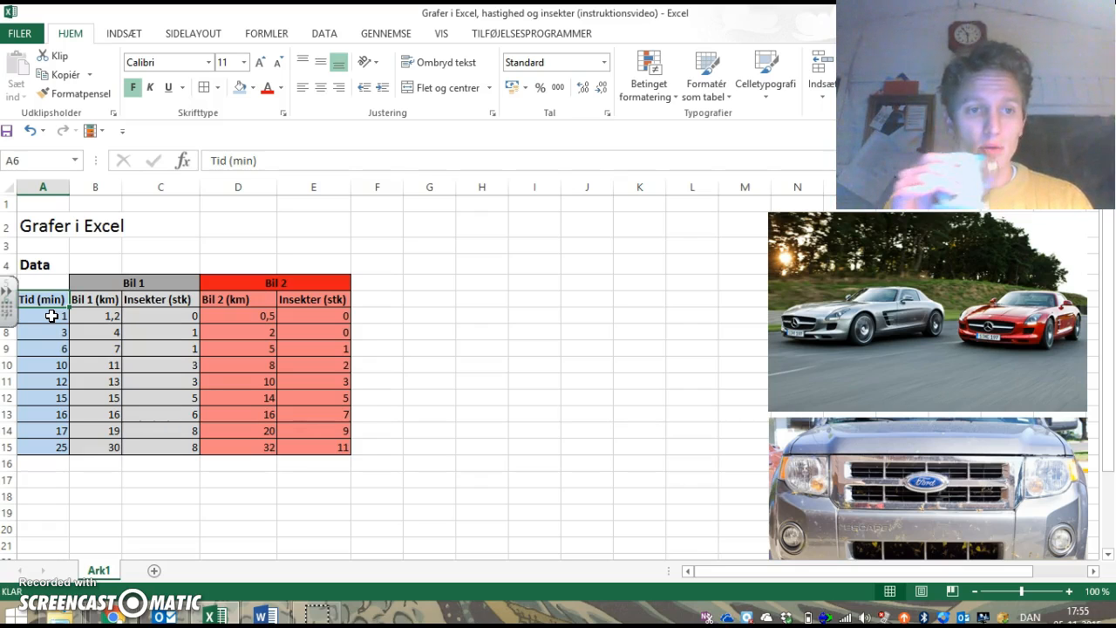
Step: Change the distance column heading of the first car in B6 to "Afstand (km)"
{"action": "left_click", "coordinate": [101, 300]}
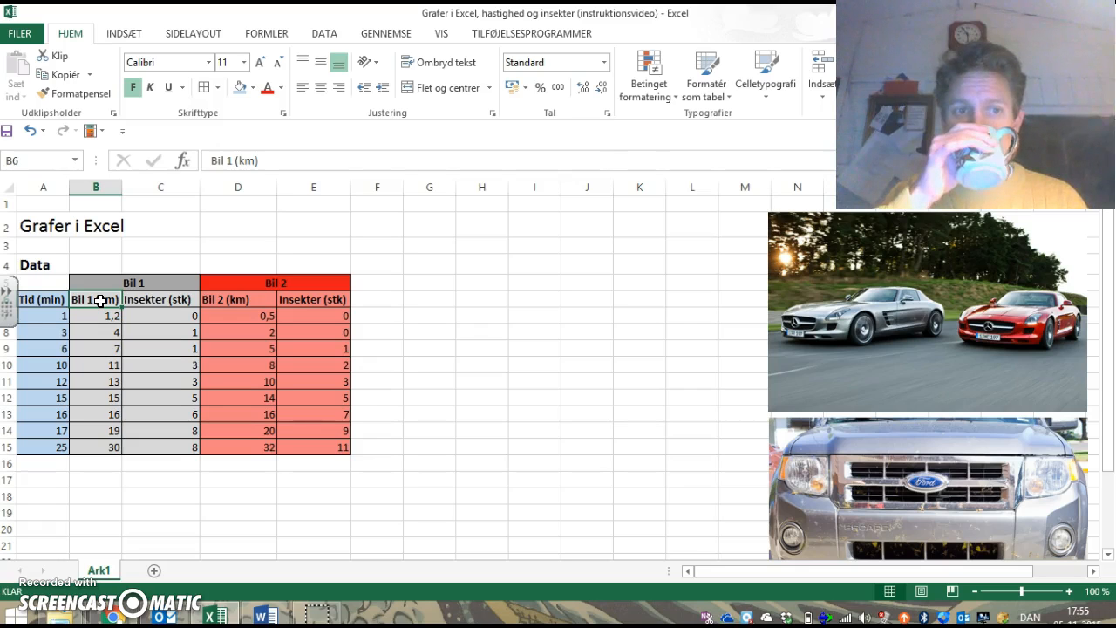
{"action": "double_click", "coordinate": [101, 300]}
{"action": "left_click_drag", "start_coordinate": [91, 300], "coordinate": [72, 300]}
{"action": "type", "text": "Af"}
{"action": "type", "text": "stand"}
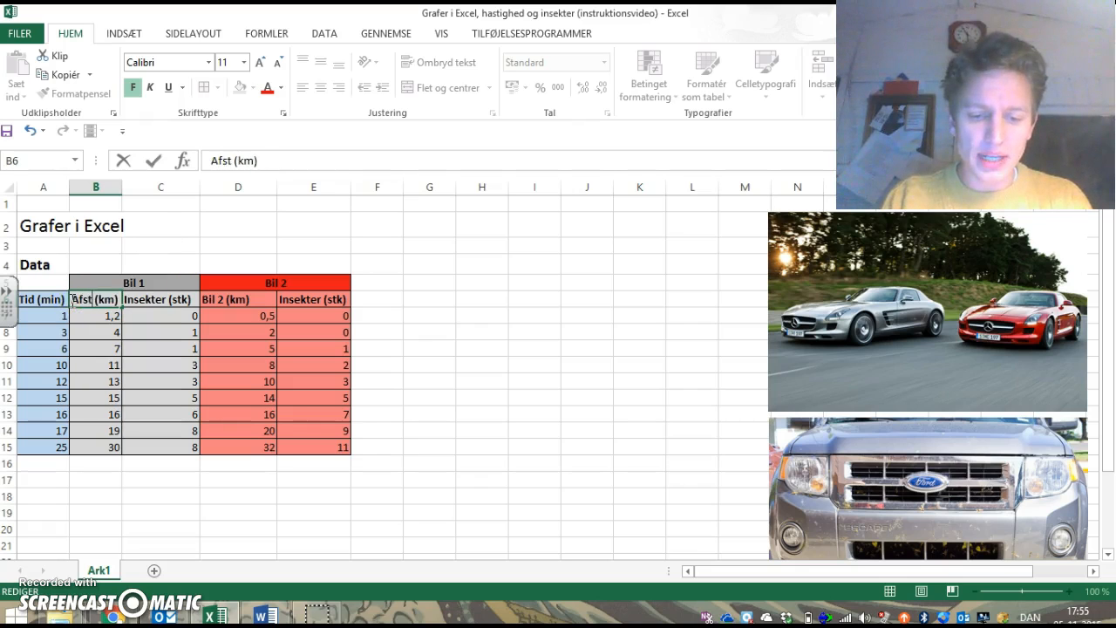
{"action": "left_click", "coordinate": [166, 332]}
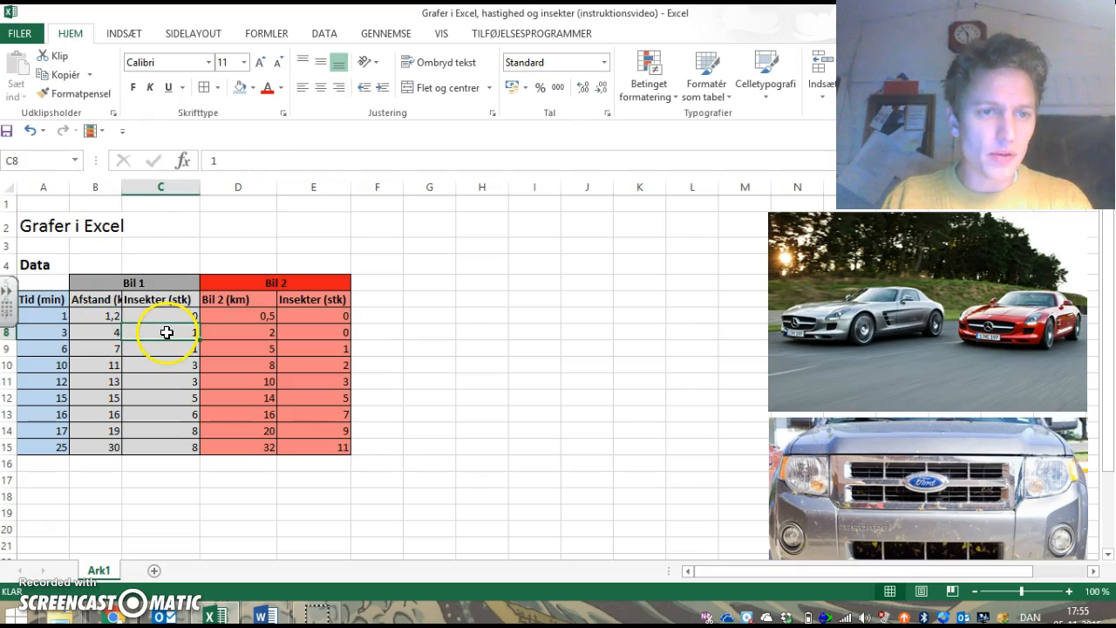
Step: Widen column B so the full "Afstand (km)" heading fits
{"action": "left_click", "coordinate": [105, 302]}
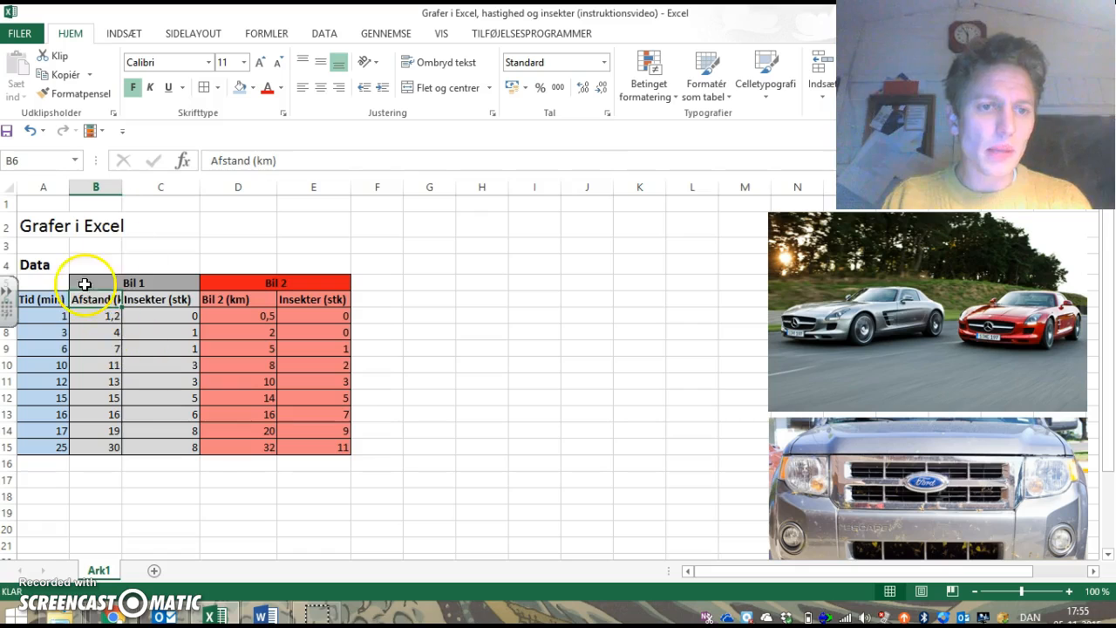
{"action": "left_click", "coordinate": [121, 190]}
{"action": "left_click_drag", "start_coordinate": [120, 187], "coordinate": [142, 186]}
Step: Change the distance column heading of the second car in D6 to "Afstand (km)"
{"action": "left_click", "coordinate": [260, 297]}
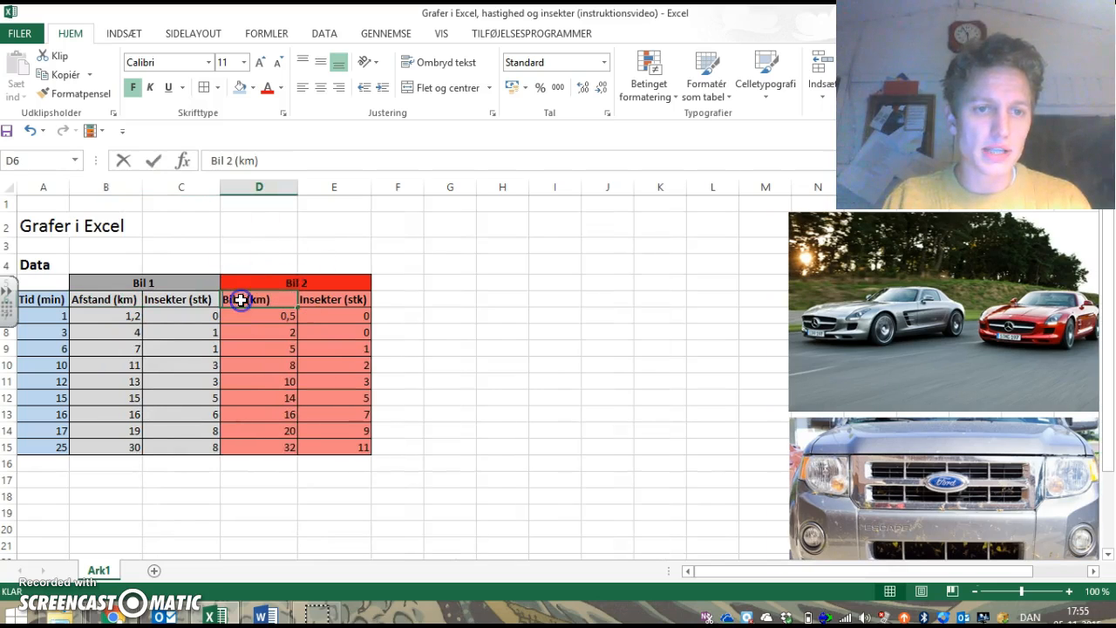
{"action": "double_click", "coordinate": [238, 300]}
{"action": "left_click_drag", "start_coordinate": [241, 299], "coordinate": [224, 299]}
{"action": "type", "text": "Afstand"}
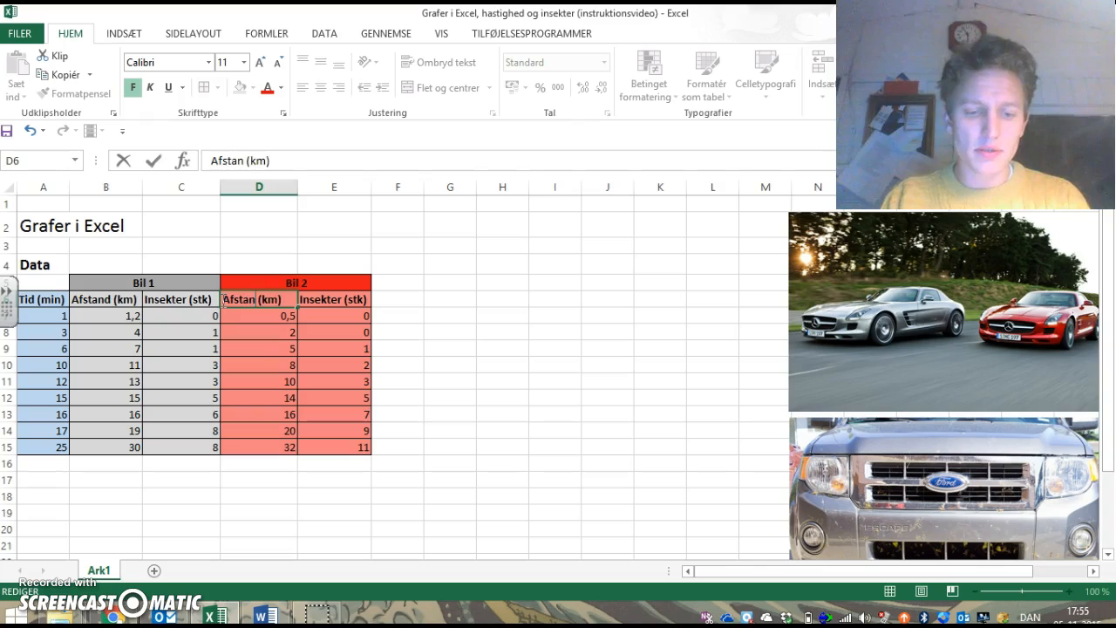
{"action": "left_click", "coordinate": [518, 373]}
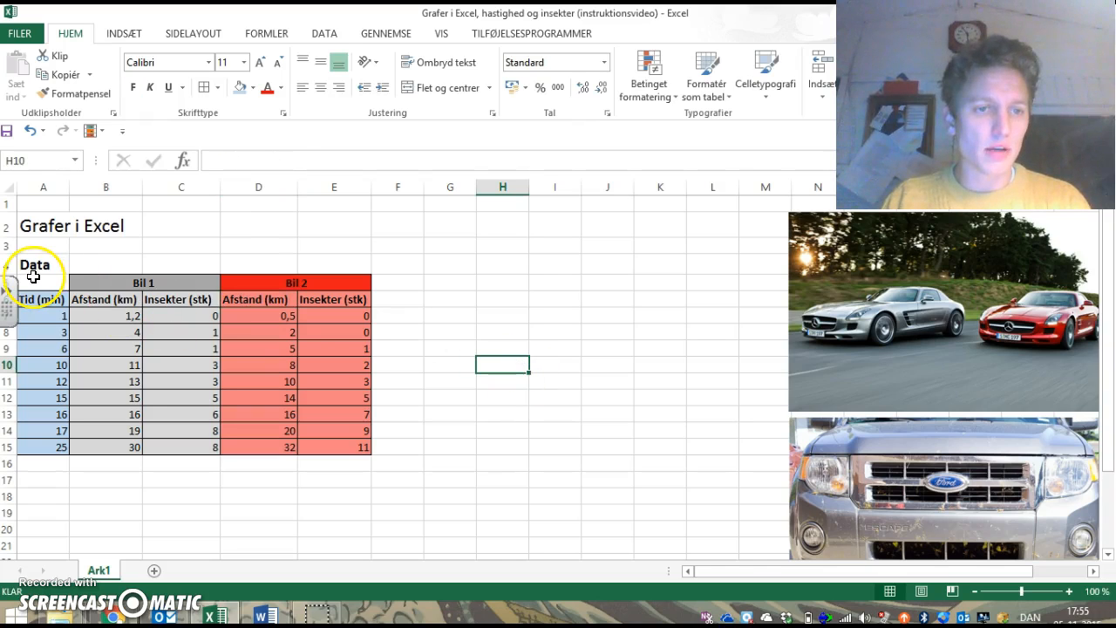
Step: Copy the table A5:E15 into the Word document Dokument1 under the "Data" heading and return to the Excel worksheet
{"action": "left_click_drag", "start_coordinate": [33, 277], "coordinate": [328, 451]}
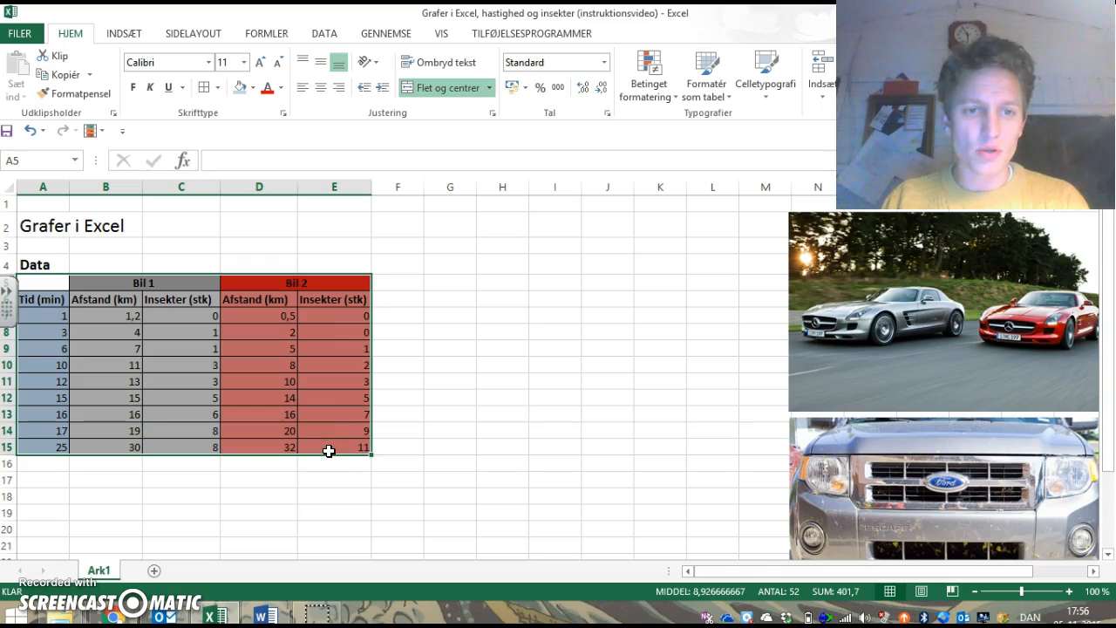
{"action": "key", "text": "ctrl+c"}
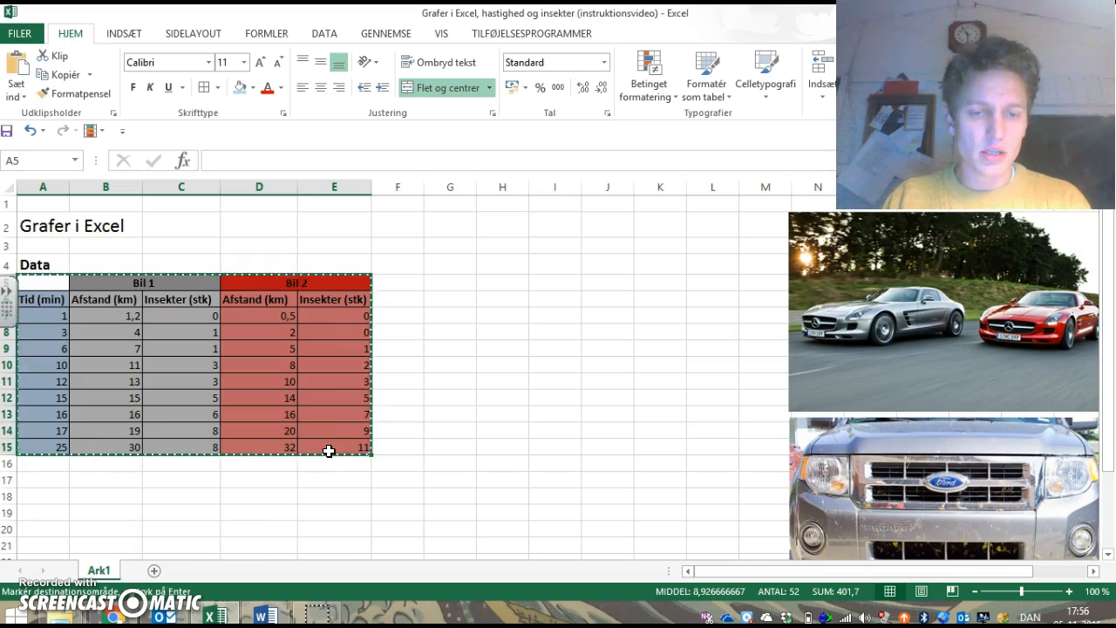
{"action": "right_click", "coordinate": [329, 451]}
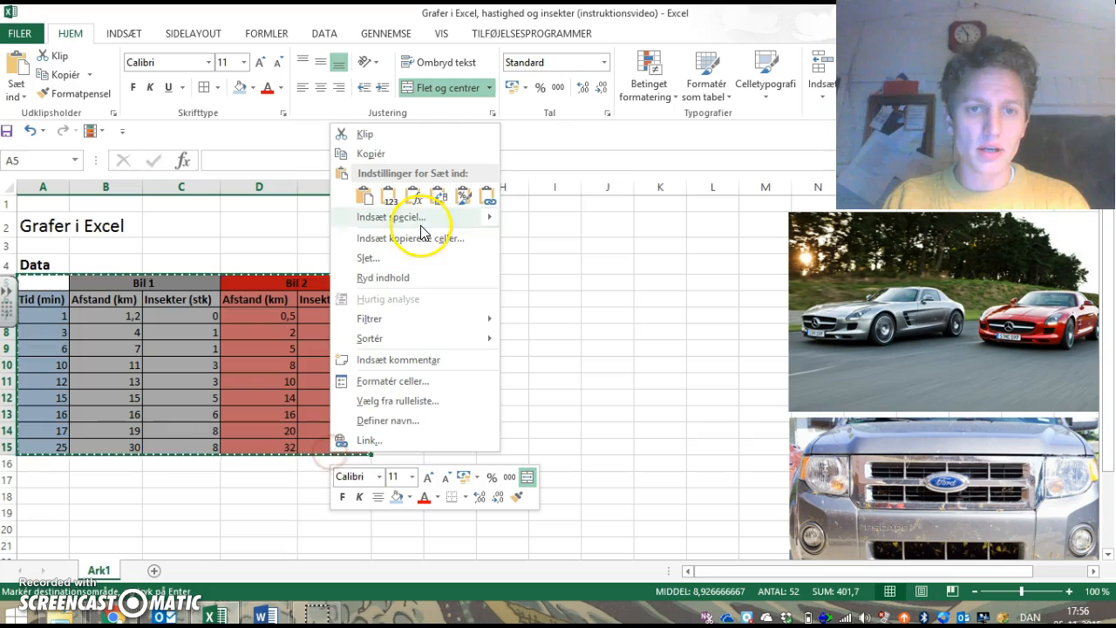
{"action": "left_click", "coordinate": [377, 153]}
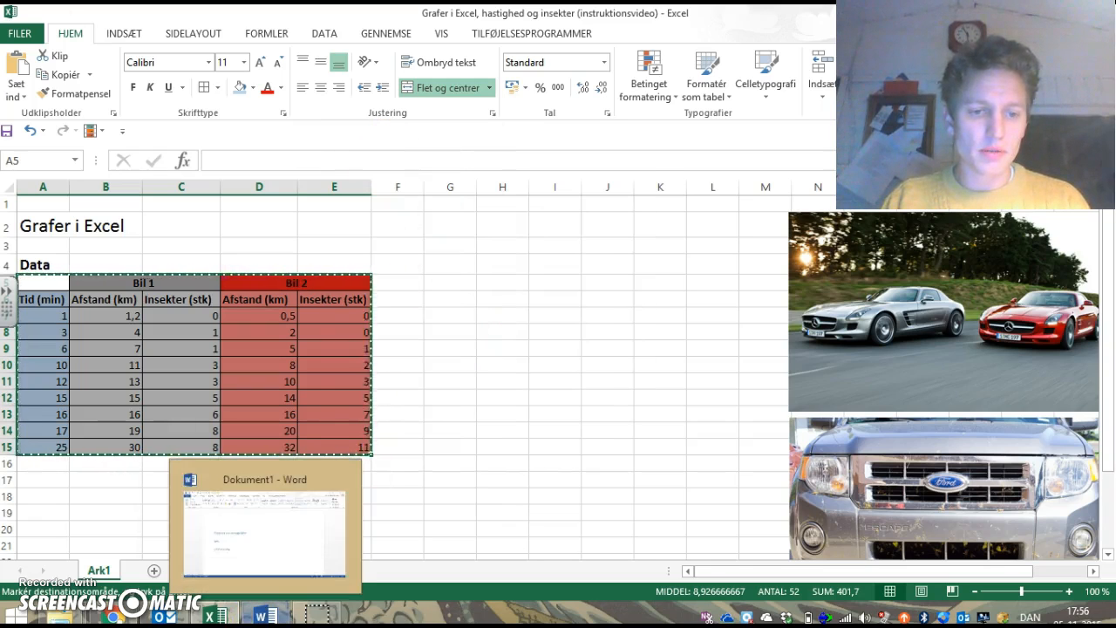
{"action": "left_click", "coordinate": [266, 615]}
{"action": "left_click", "coordinate": [274, 373]}
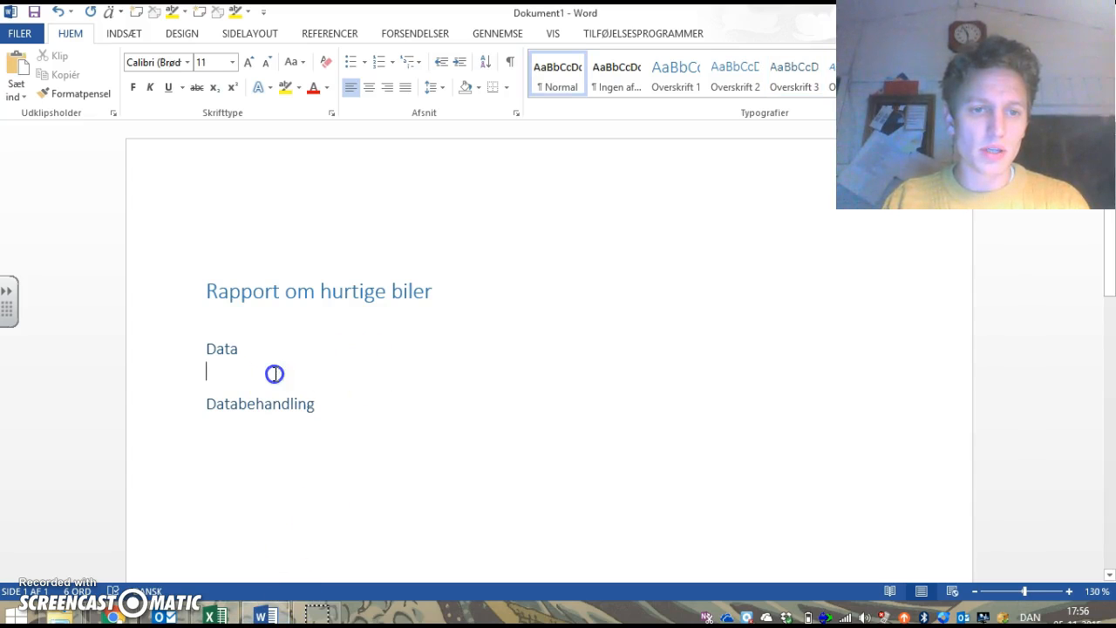
{"action": "key", "text": "ctrl+v"}
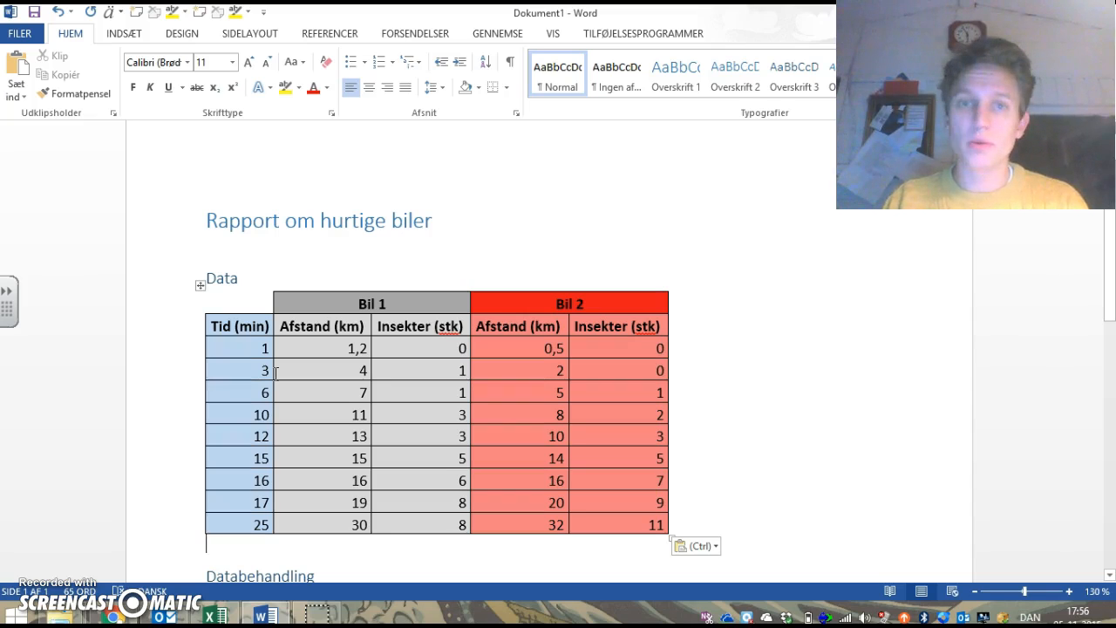
{"action": "key", "text": "alt+Tab"}
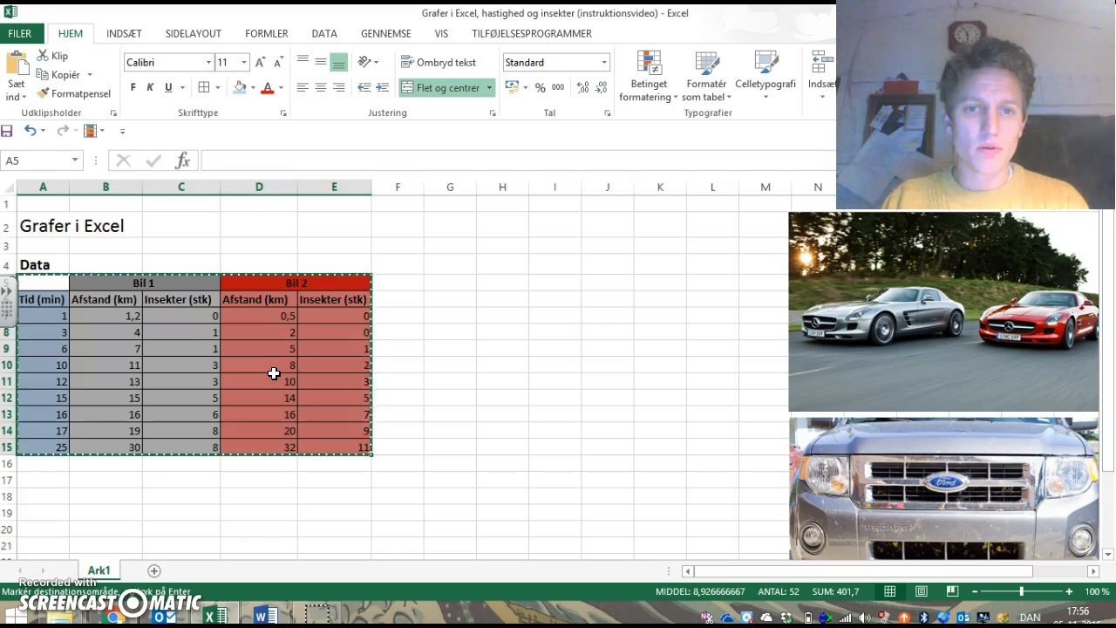
{"action": "left_click", "coordinate": [518, 416]}
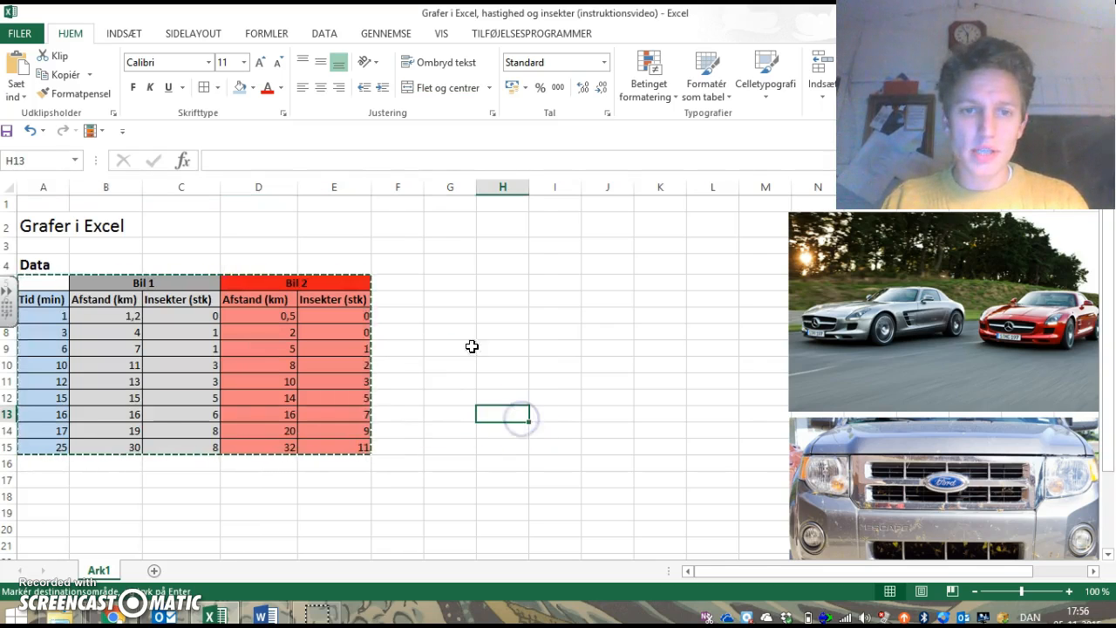
Step: Insert an empty scatter chart with straight lines and data markers and place it beside the data table
{"action": "left_click", "coordinate": [422, 229]}
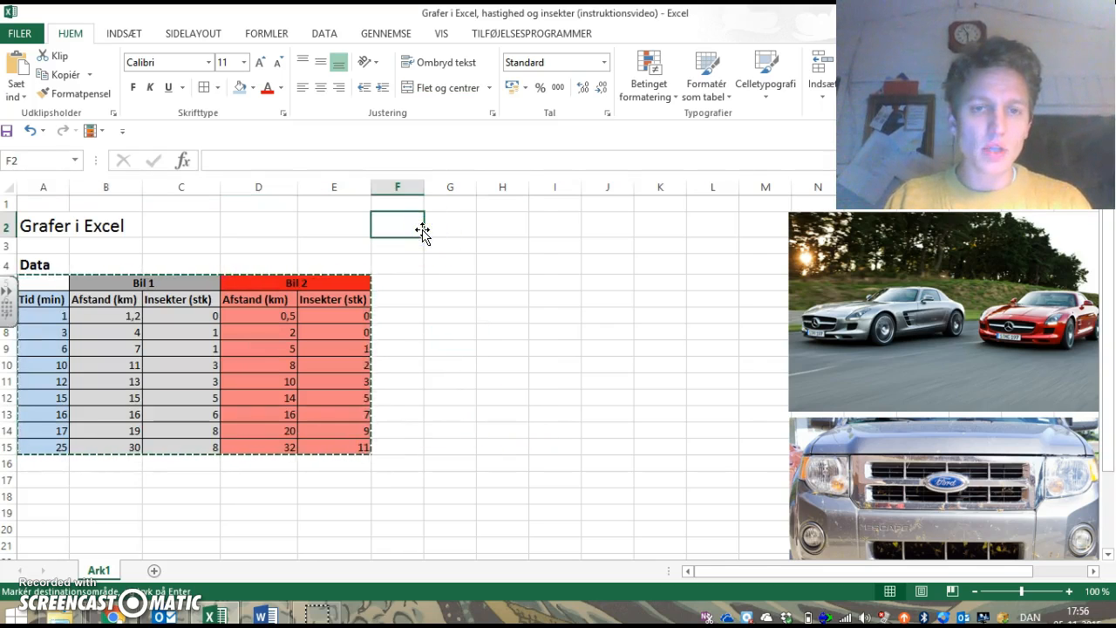
{"action": "left_click", "coordinate": [122, 35]}
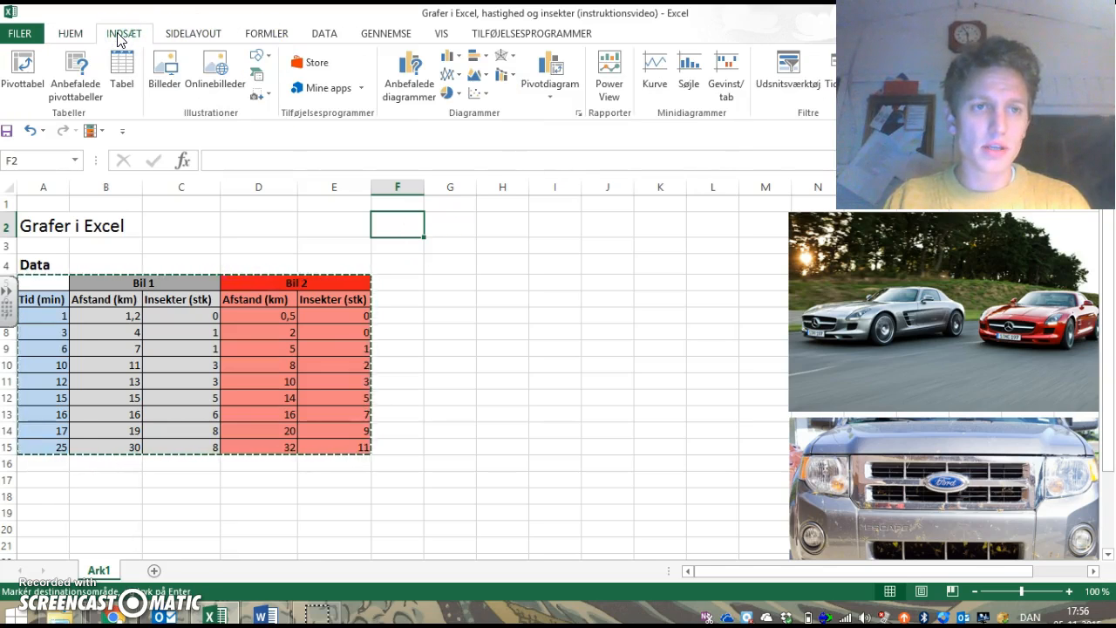
{"action": "left_click", "coordinate": [476, 94]}
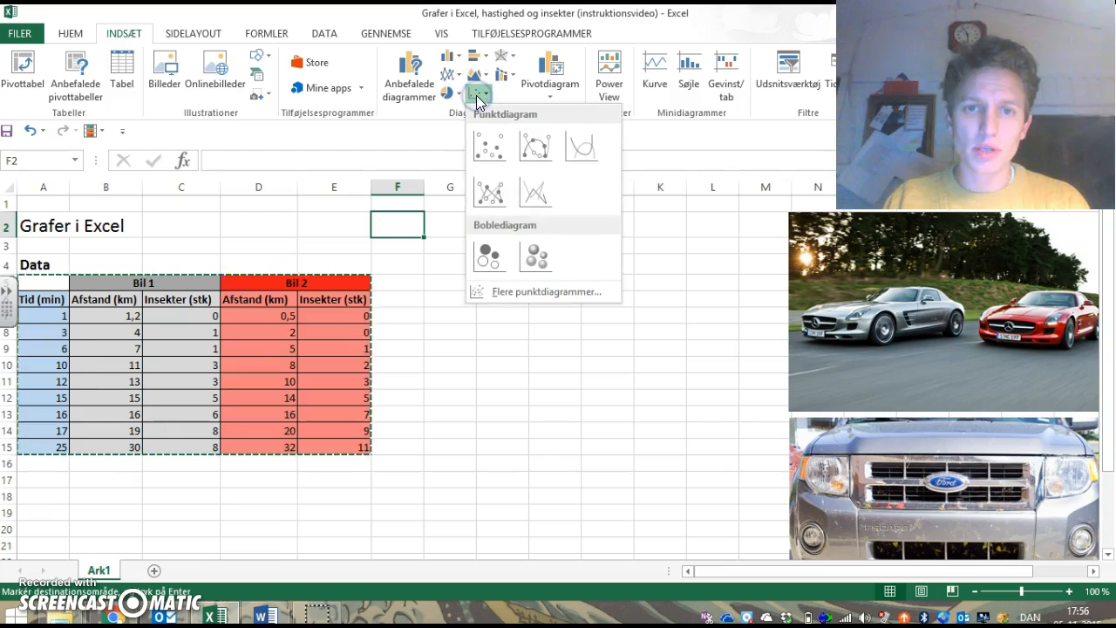
{"action": "left_click", "coordinate": [489, 194]}
{"action": "left_click_drag", "start_coordinate": [474, 307], "coordinate": [488, 259]}
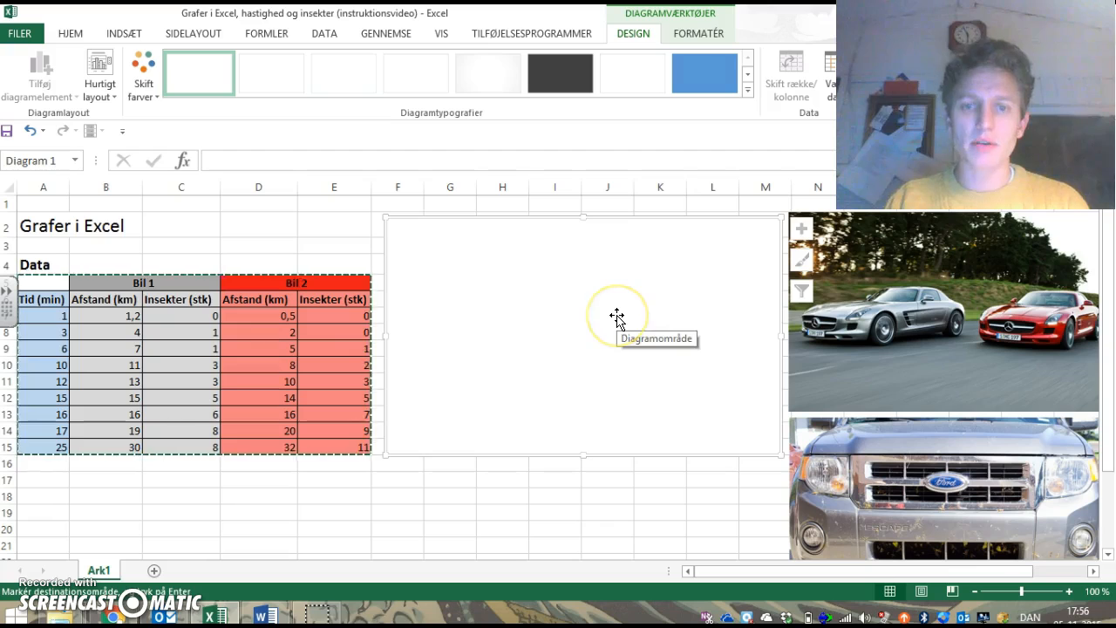
Step: Add a new data series to the empty chart and name it "Bil 1"
{"action": "left_click", "coordinate": [543, 311]}
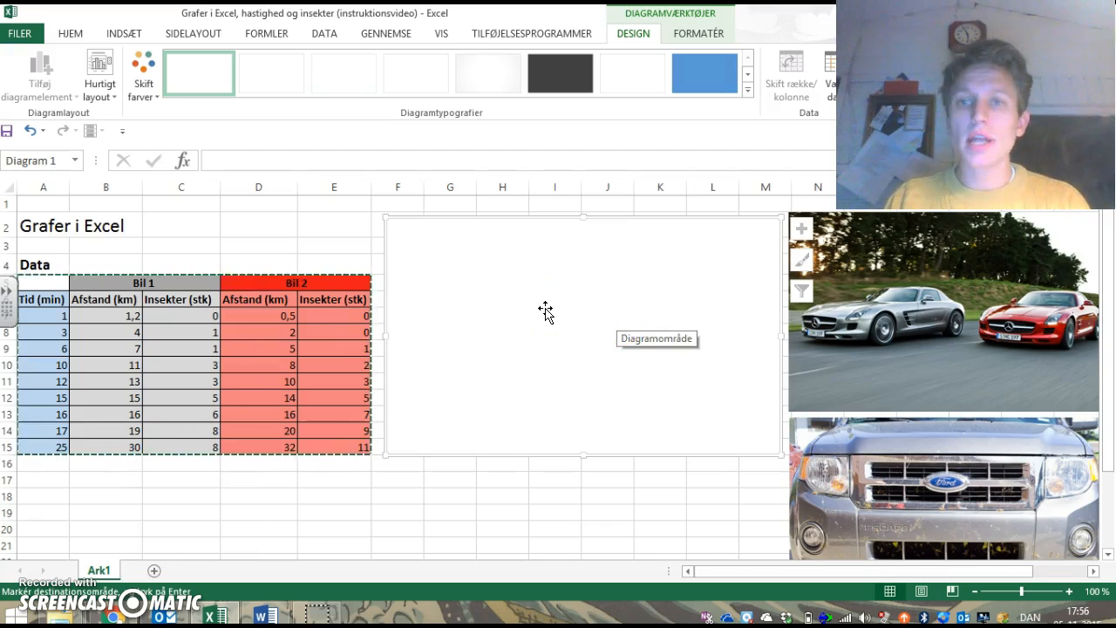
{"action": "right_click", "coordinate": [545, 312]}
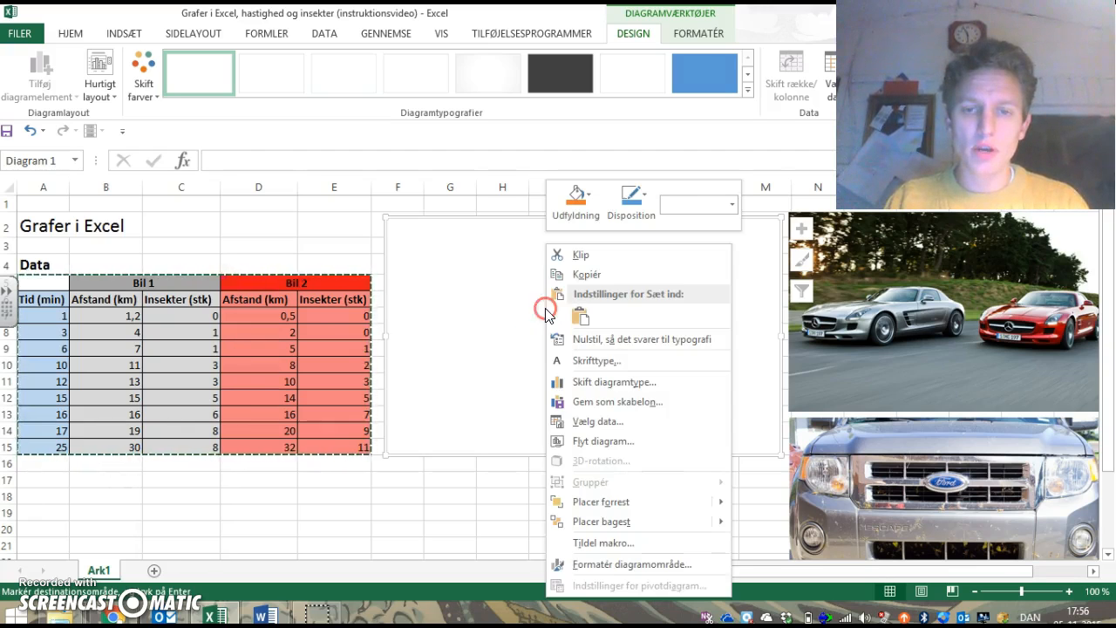
{"action": "left_click", "coordinate": [608, 425]}
{"action": "left_click_drag", "start_coordinate": [299, 178], "coordinate": [560, 190]}
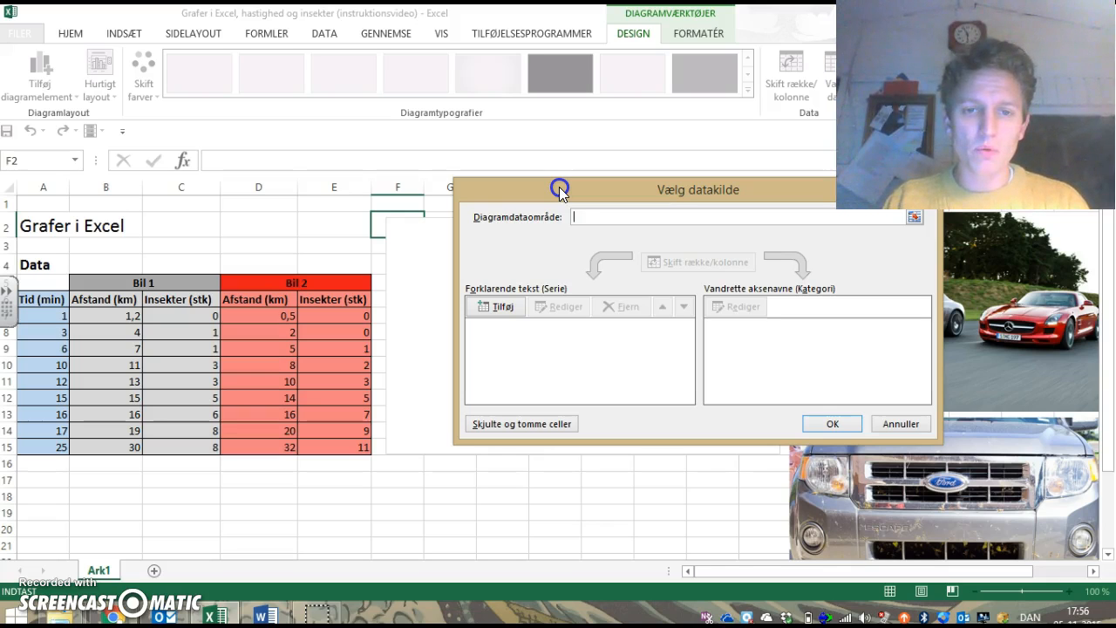
{"action": "left_click", "coordinate": [491, 316]}
{"action": "left_click_drag", "start_coordinate": [381, 223], "coordinate": [467, 215]}
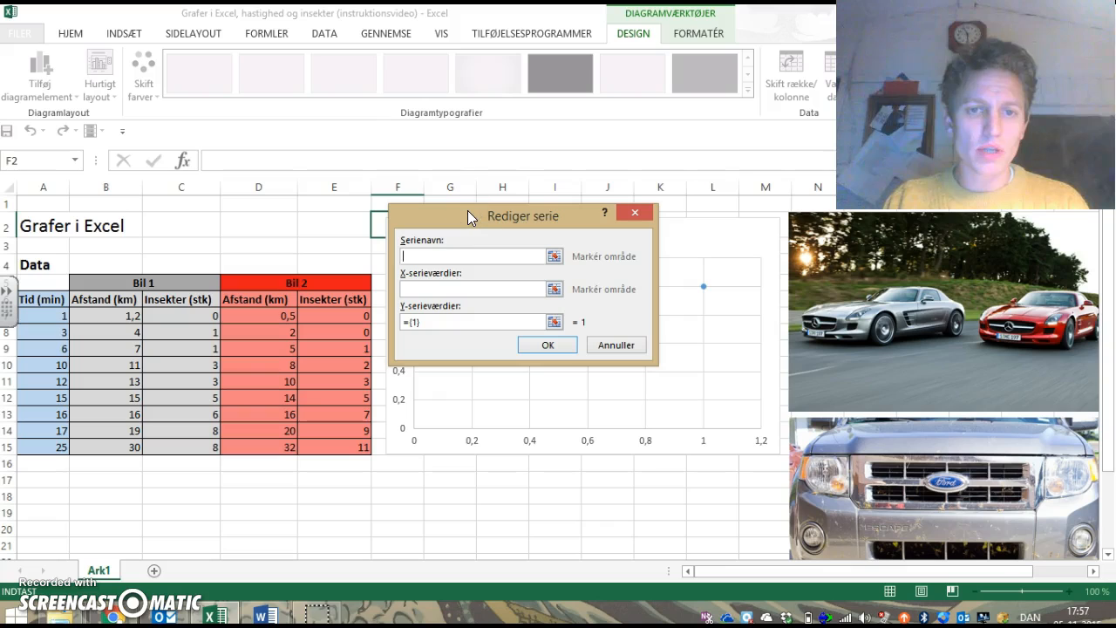
{"action": "left_click", "coordinate": [399, 240]}
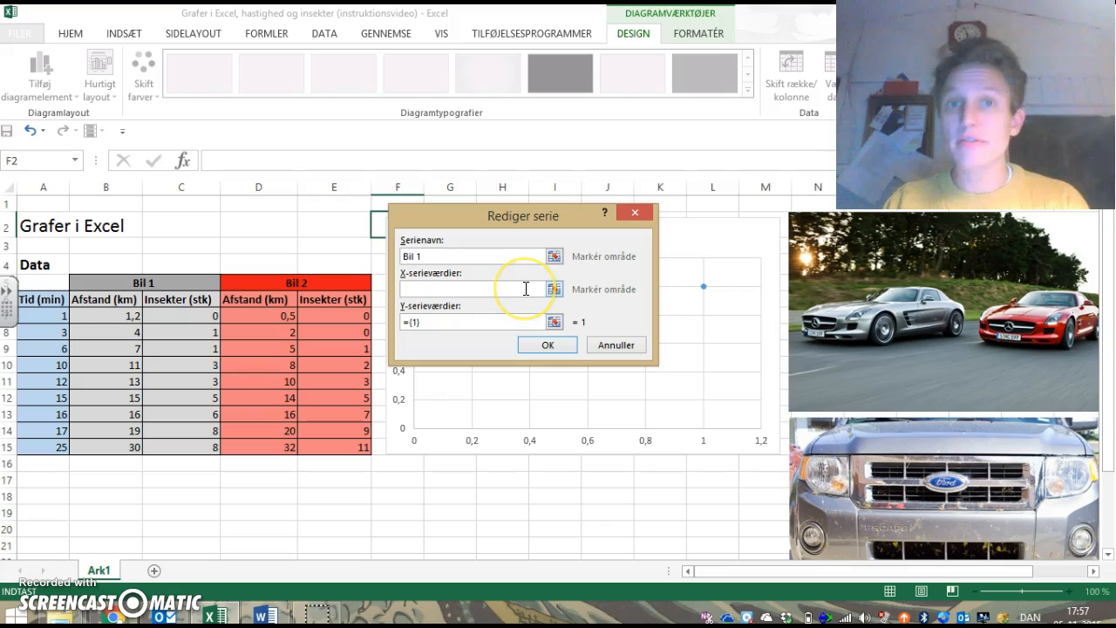
Step: Set the X values of the Bil 1 series to the time cells A7:A15
{"action": "left_click", "coordinate": [553, 292]}
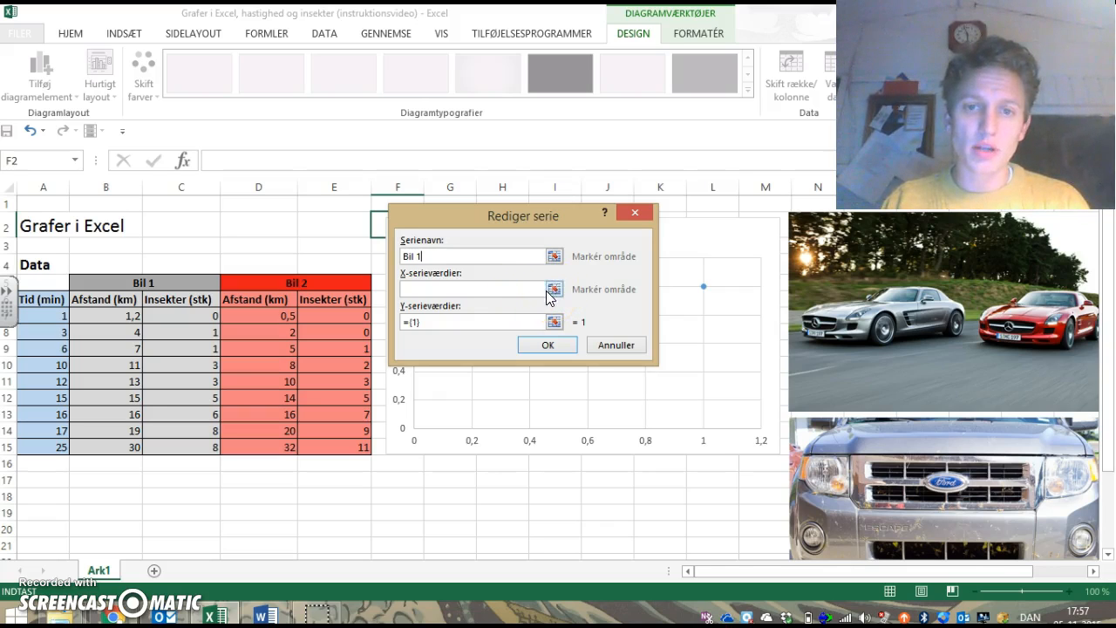
{"action": "left_click_drag", "start_coordinate": [402, 273], "coordinate": [460, 273]}
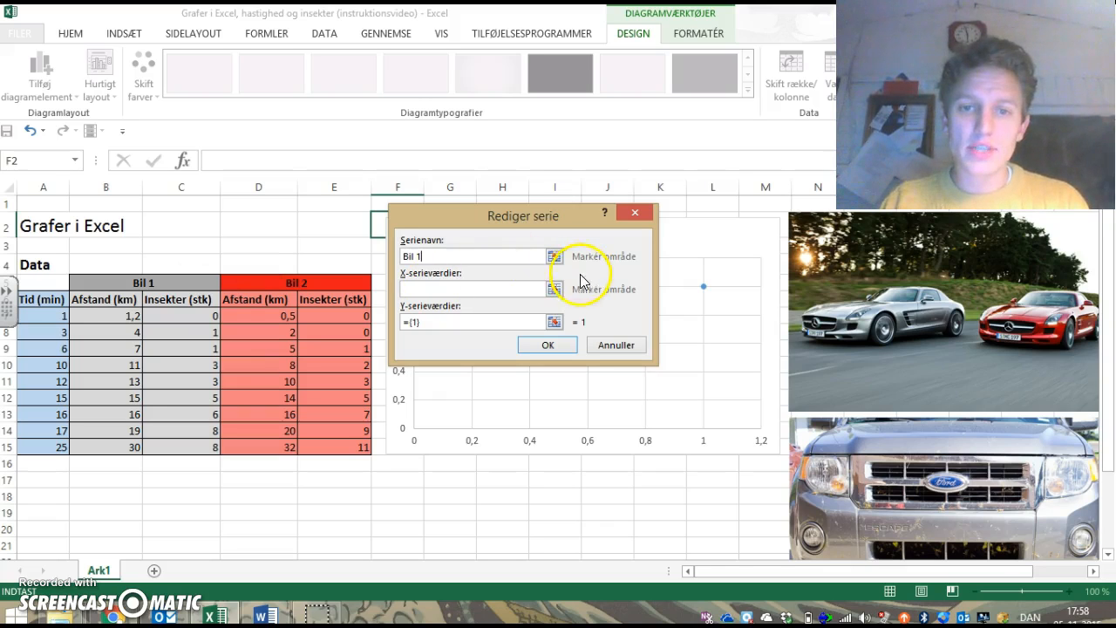
{"action": "left_click", "coordinate": [554, 289]}
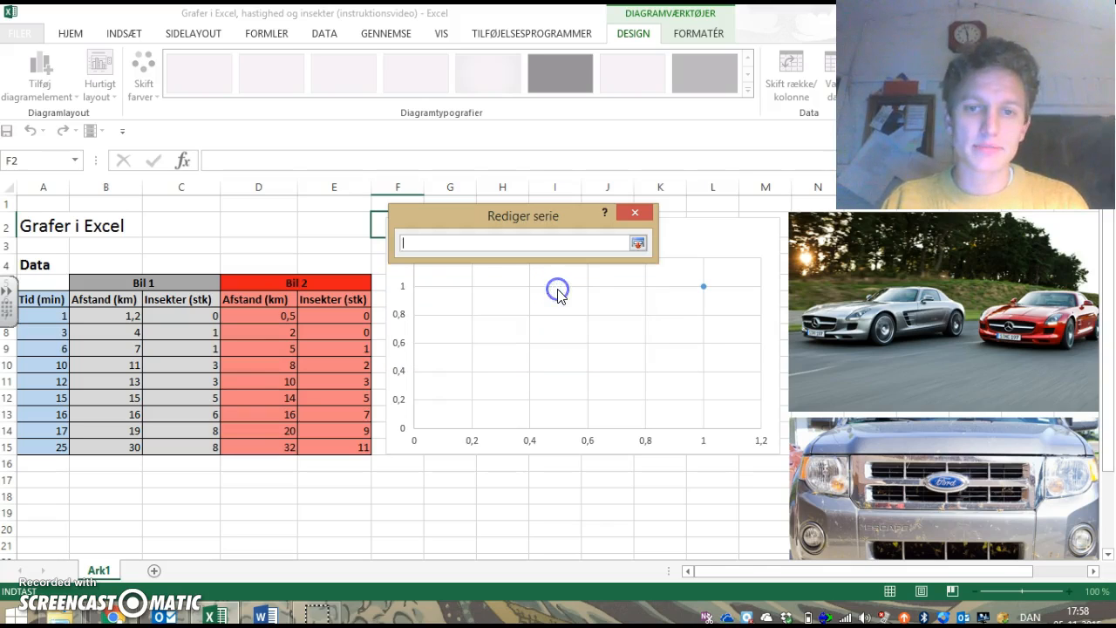
{"action": "left_click_drag", "start_coordinate": [45, 311], "coordinate": [46, 416]}
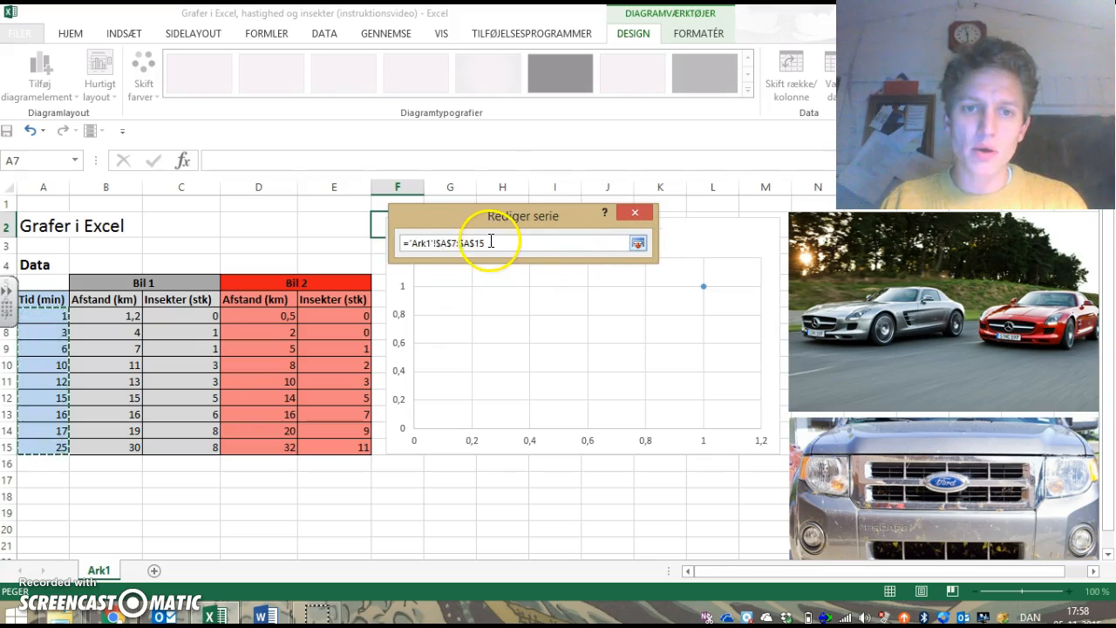
{"action": "left_click_drag", "start_coordinate": [485, 243], "coordinate": [397, 245]}
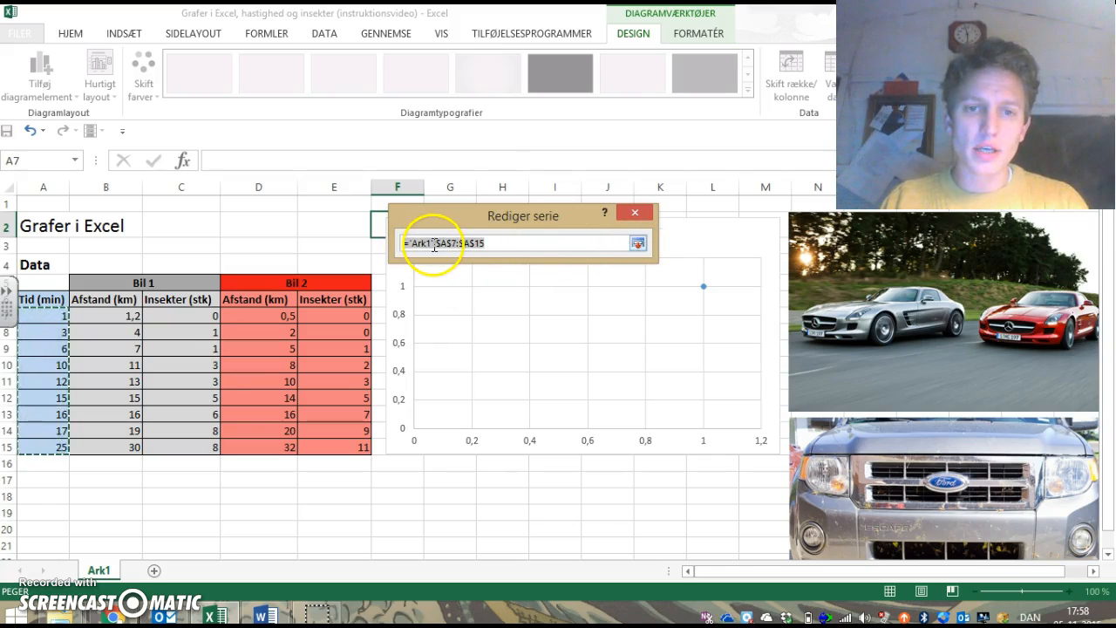
{"action": "double_click", "coordinate": [438, 247]}
{"action": "left_click", "coordinate": [441, 247]}
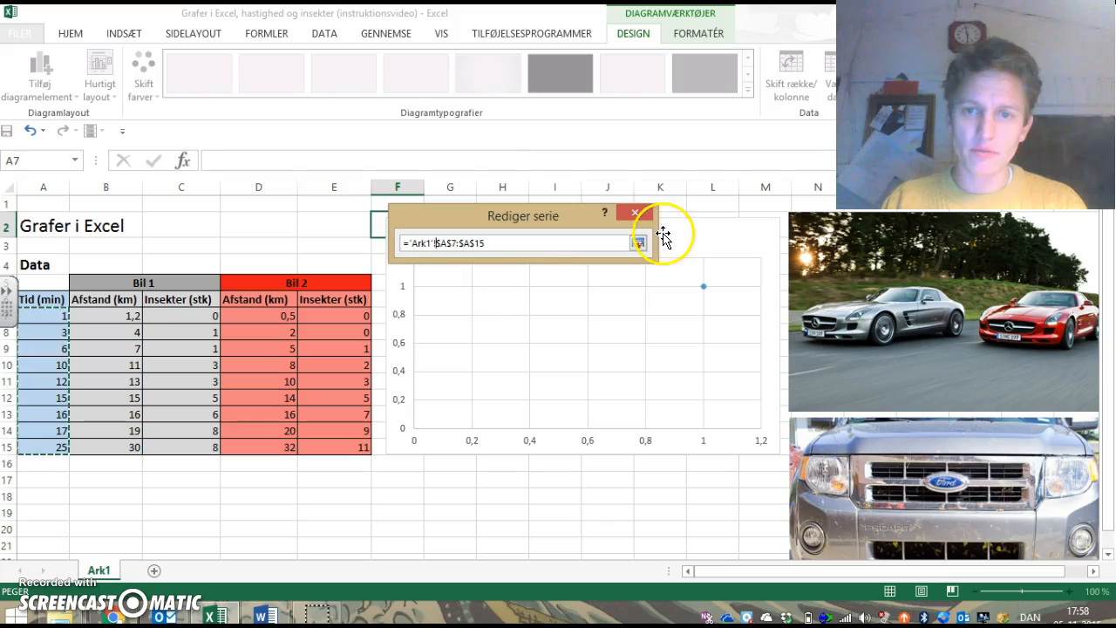
{"action": "left_click", "coordinate": [638, 244]}
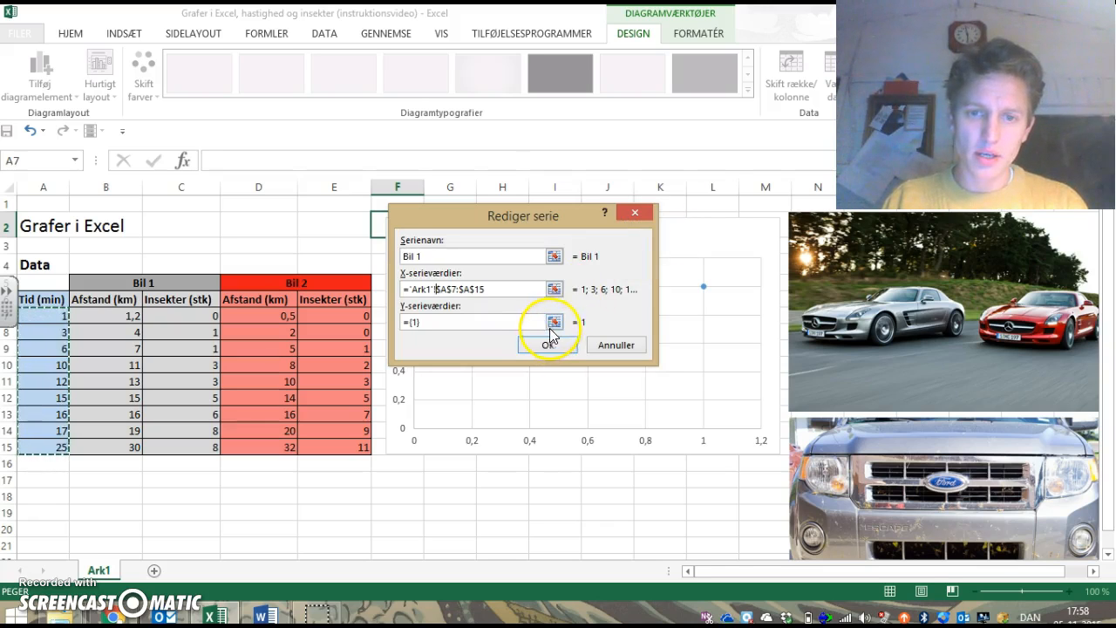
Step: Set the Y values of the Bil 1 series to the distance cells B7:B15 and confirm the series
{"action": "left_click", "coordinate": [555, 323]}
{"action": "left_click_drag", "start_coordinate": [122, 316], "coordinate": [126, 439]}
{"action": "left_click", "coordinate": [637, 244]}
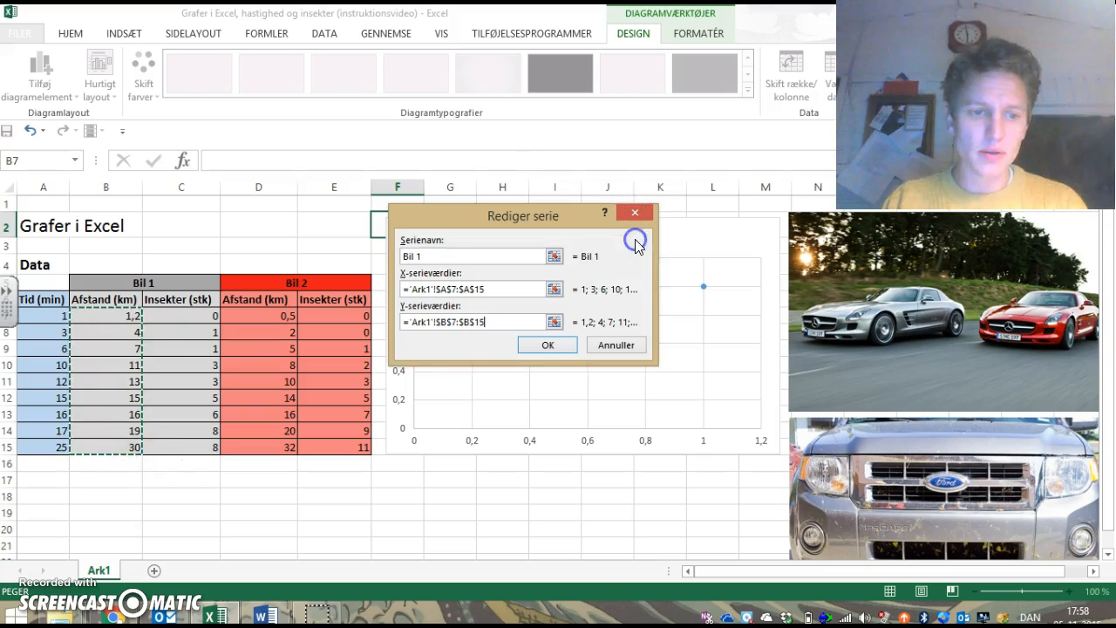
{"action": "left_click", "coordinate": [546, 346]}
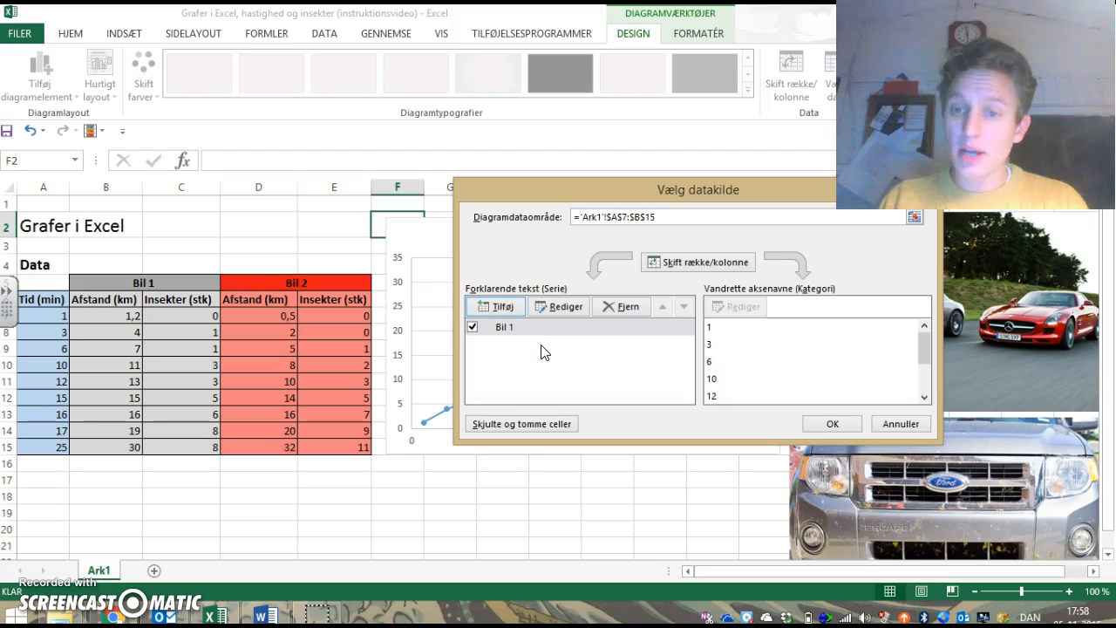
Step: Add a second data series named "Bil 2" with the time cells A7:A15 as X values
{"action": "left_click", "coordinate": [511, 309]}
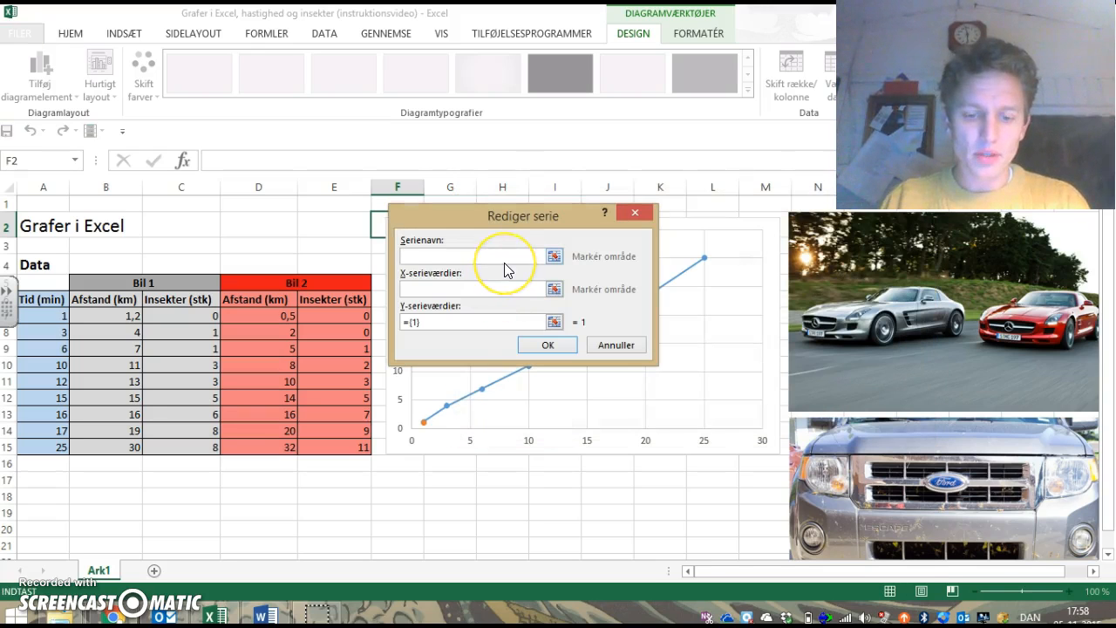
{"action": "type", "text": "Bil 2"}
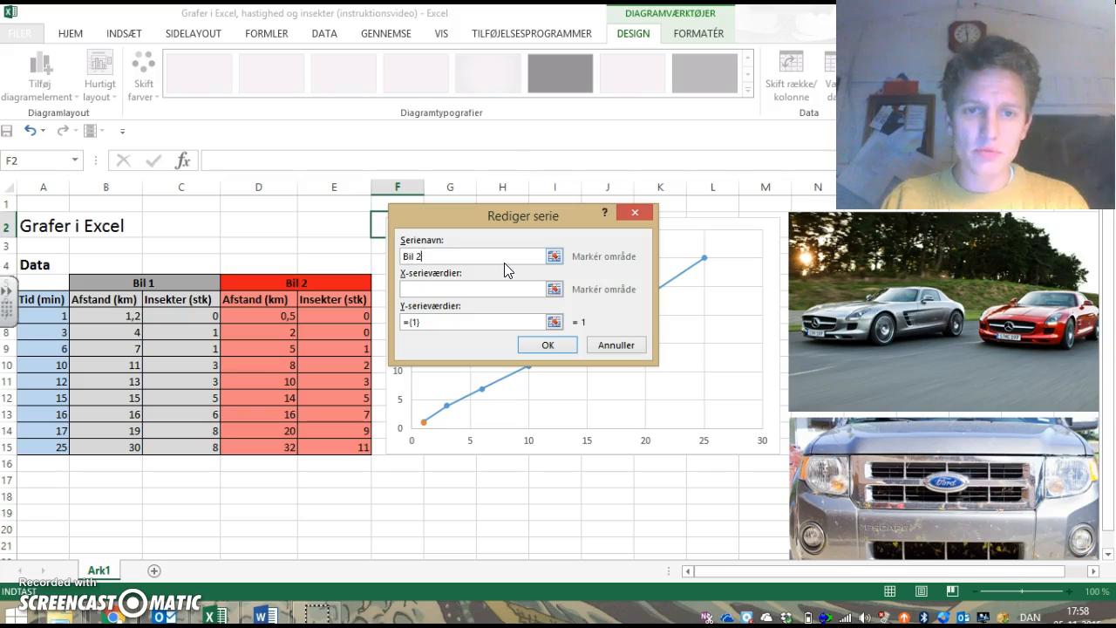
{"action": "left_click", "coordinate": [554, 288]}
{"action": "left_click_drag", "start_coordinate": [38, 319], "coordinate": [55, 443]}
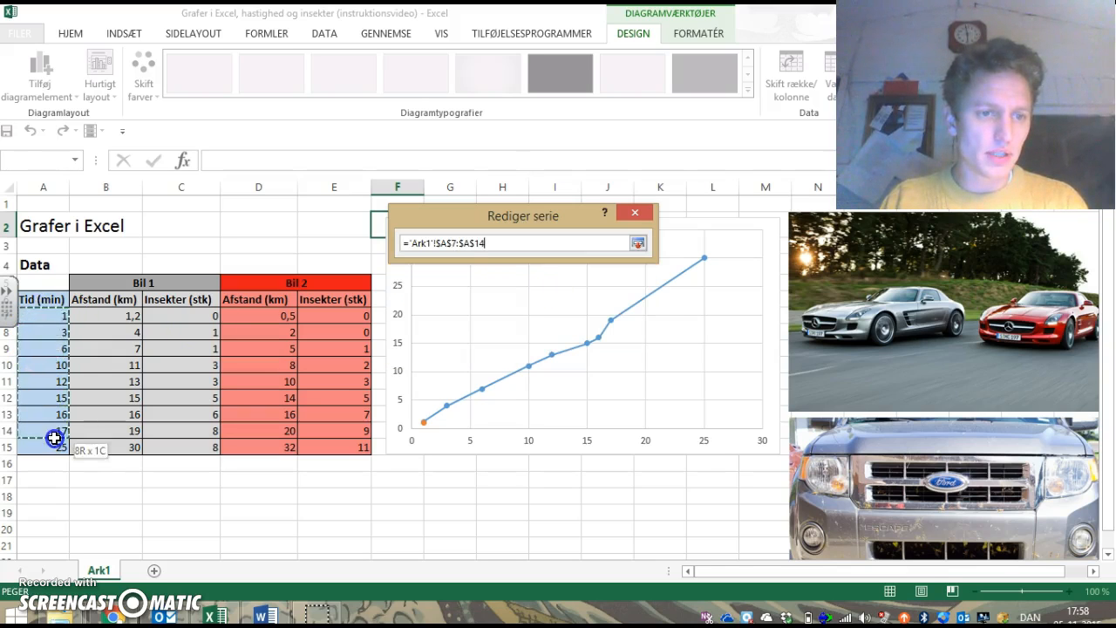
{"action": "left_click", "coordinate": [640, 243]}
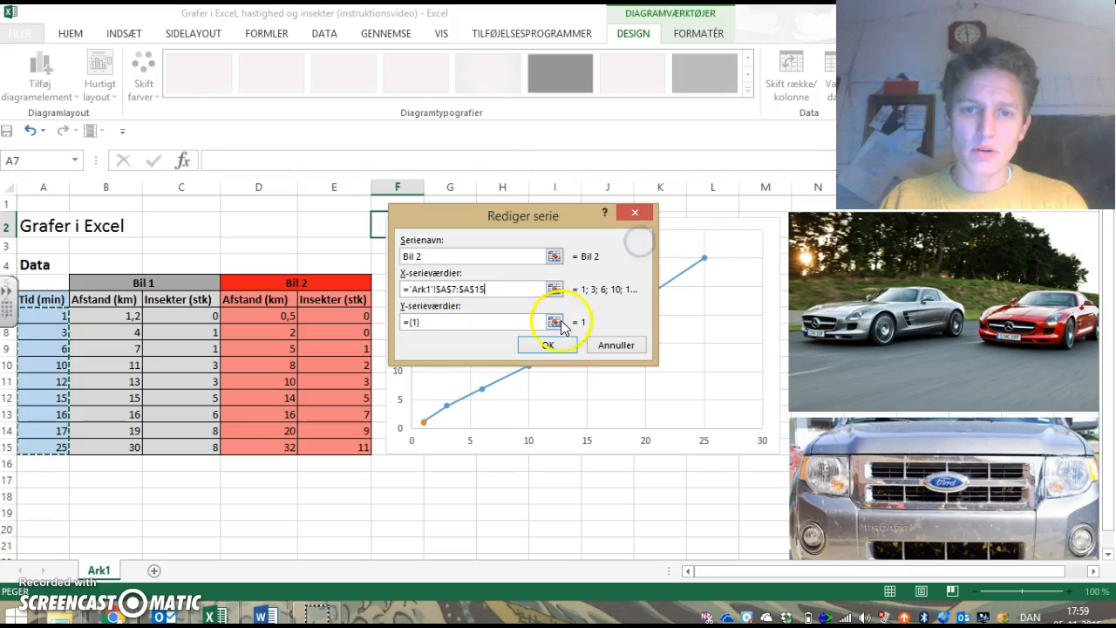
Step: Set the Y values of the Bil 2 series to the distance cells D7:D15 and confirm the chart's data source
{"action": "left_click", "coordinate": [553, 322]}
{"action": "left_click", "coordinate": [292, 312]}
{"action": "left_click_drag", "start_coordinate": [276, 316], "coordinate": [269, 442]}
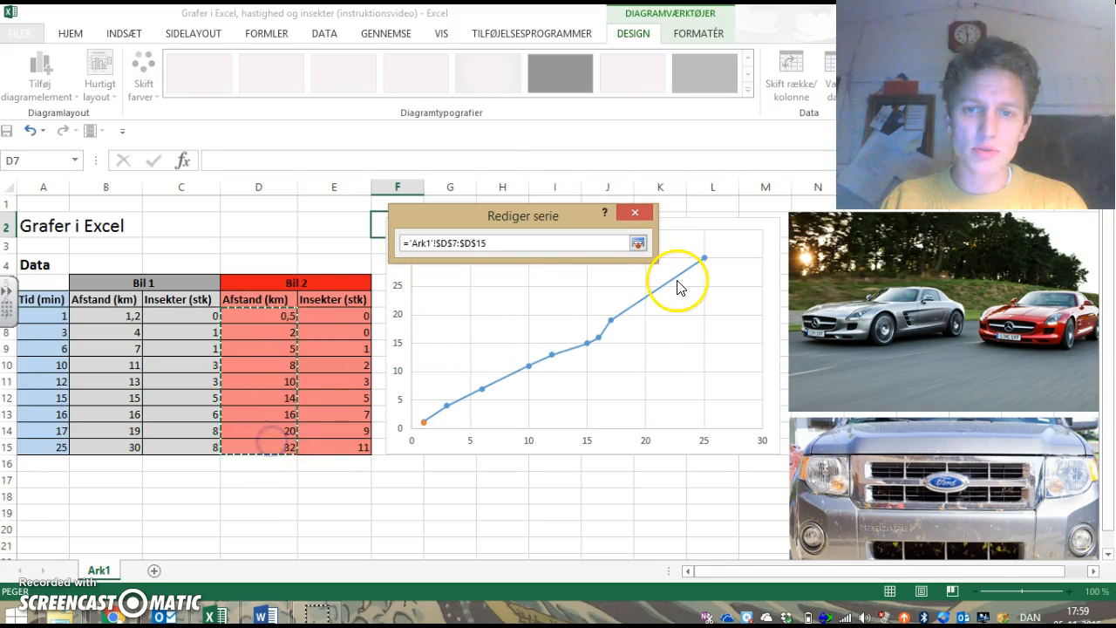
{"action": "left_click", "coordinate": [639, 243]}
{"action": "left_click", "coordinate": [549, 345]}
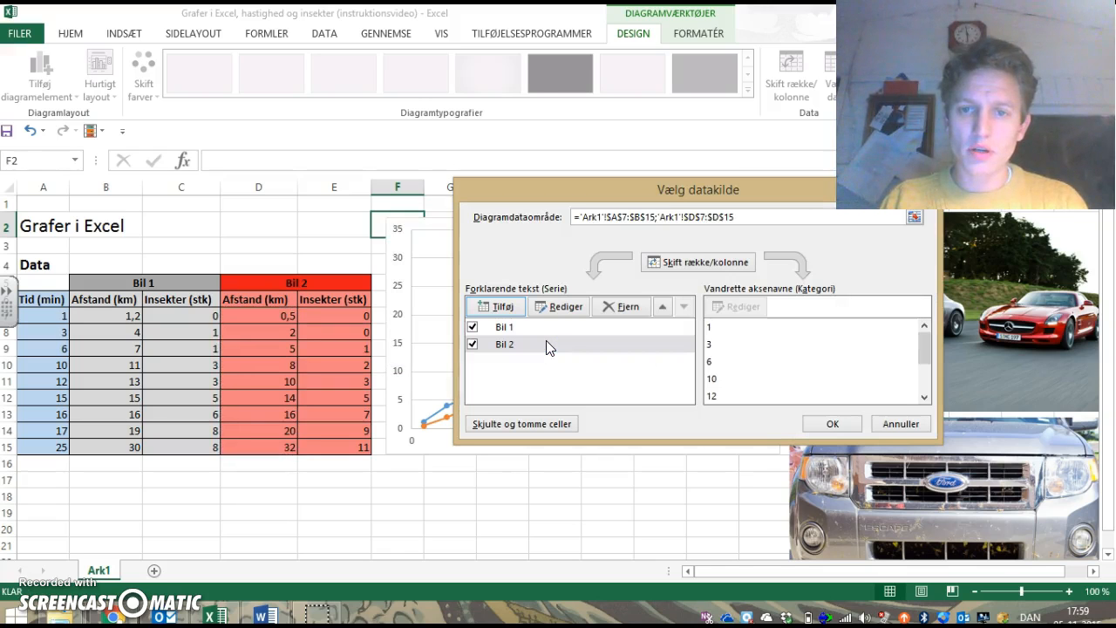
{"action": "left_click", "coordinate": [833, 424]}
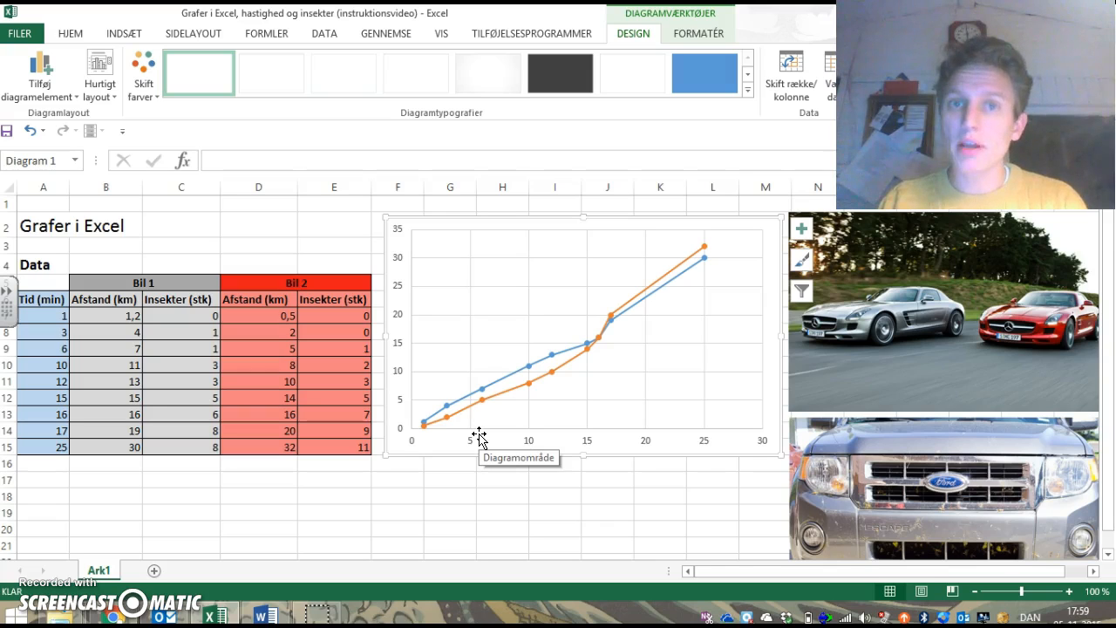
Step: Add axis titles to the chart and change the horizontal axis title to "Tid (min)"
{"action": "left_click", "coordinate": [802, 230]}
{"action": "left_click", "coordinate": [843, 266]}
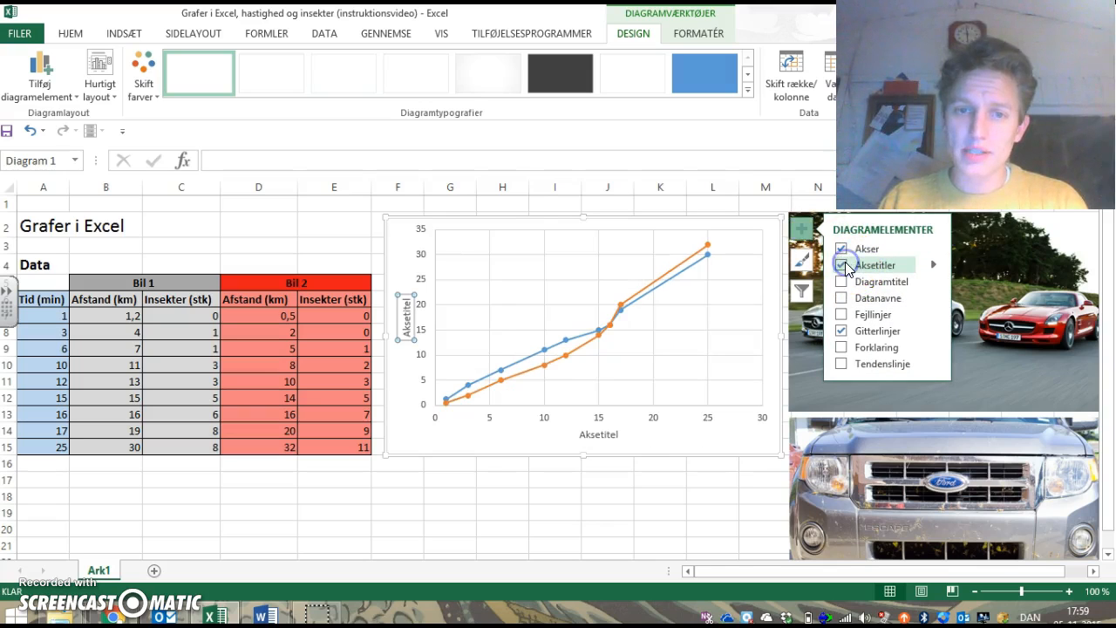
{"action": "left_click", "coordinate": [598, 436]}
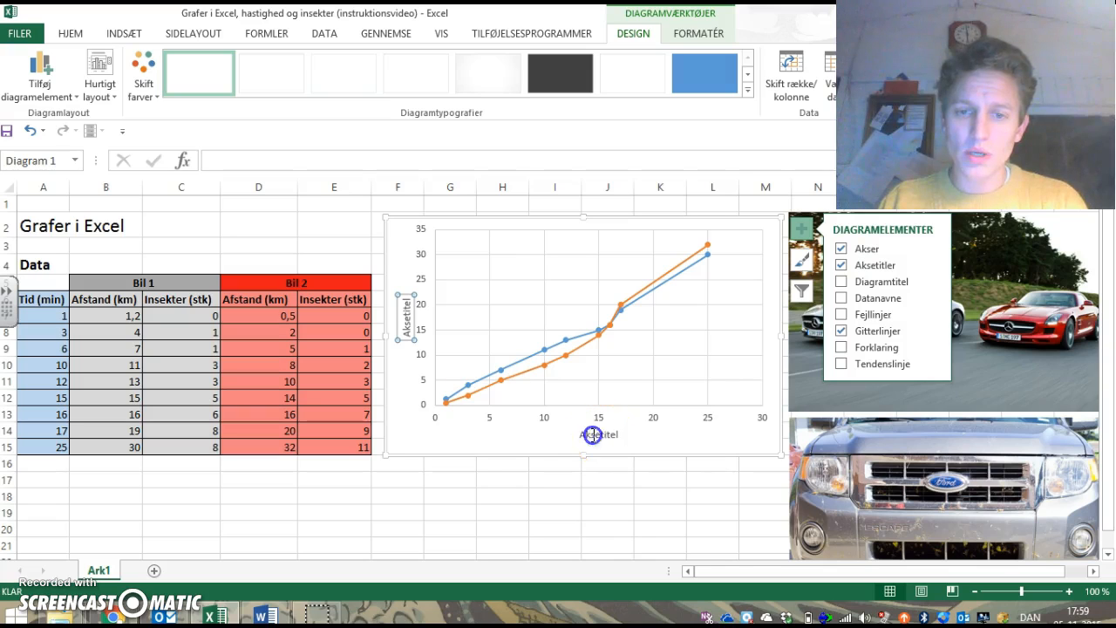
{"action": "left_click", "coordinate": [598, 433]}
{"action": "left_click", "coordinate": [617, 434]}
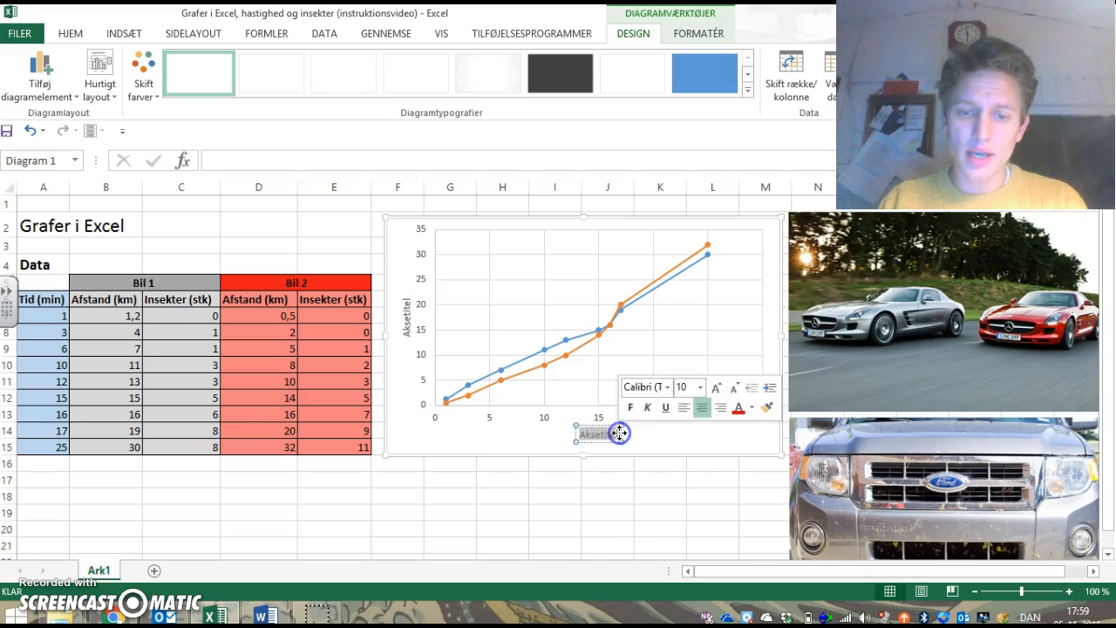
{"action": "type", "text": "Tid (min)"}
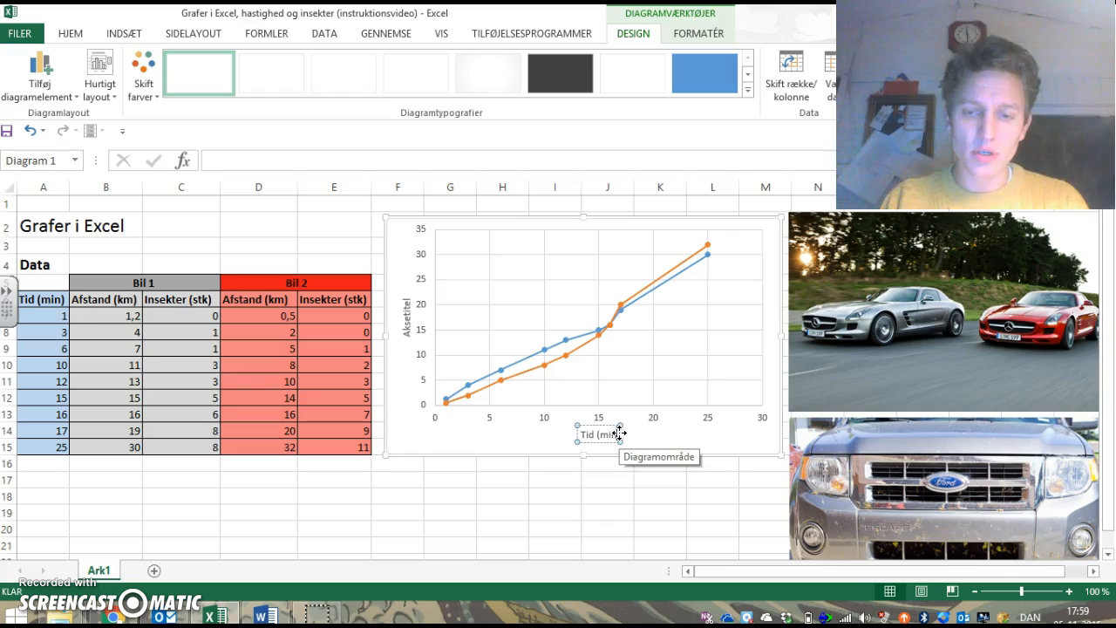
Step: Change the vertical axis title to "Afstand(km)"
{"action": "left_click", "coordinate": [412, 333]}
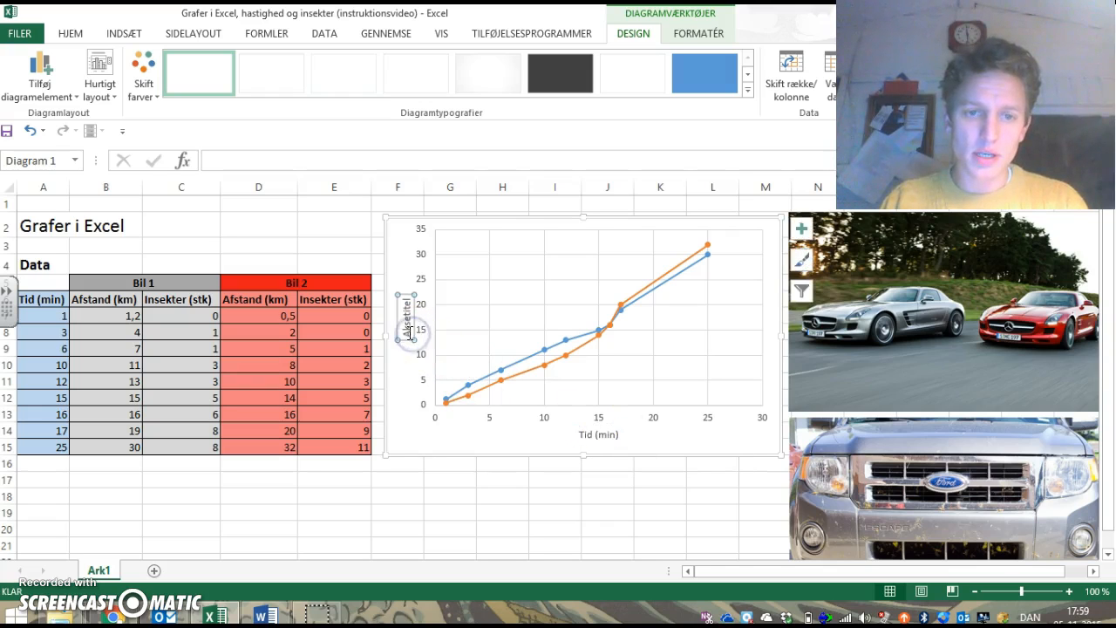
{"action": "double_click", "coordinate": [398, 301]}
{"action": "key", "text": "BackSpace"}
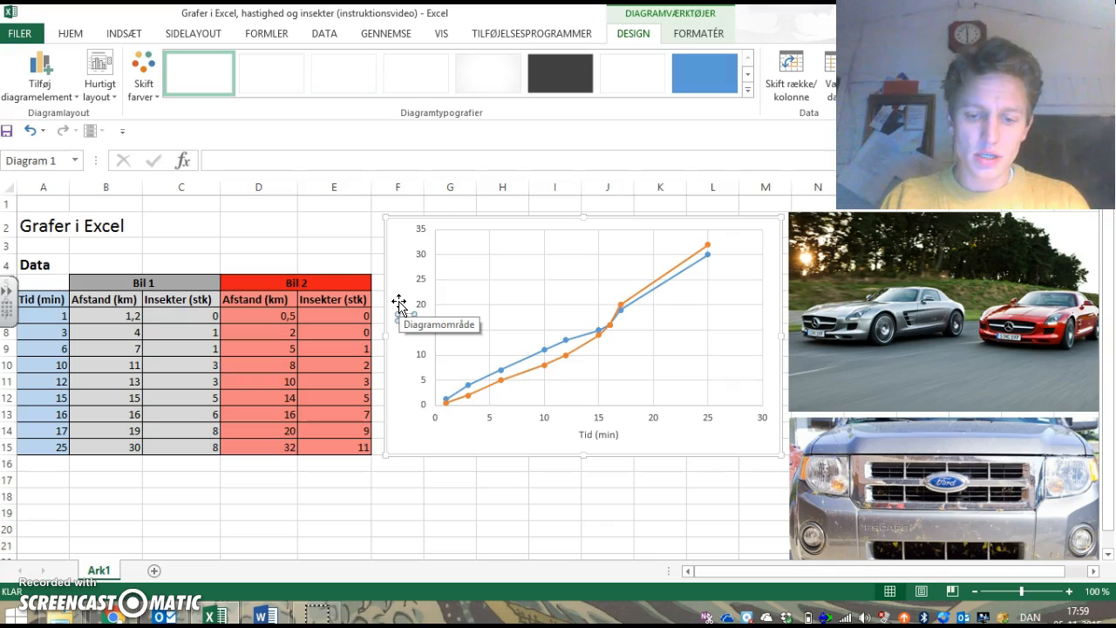
{"action": "type", "text": "Afstand (km)"}
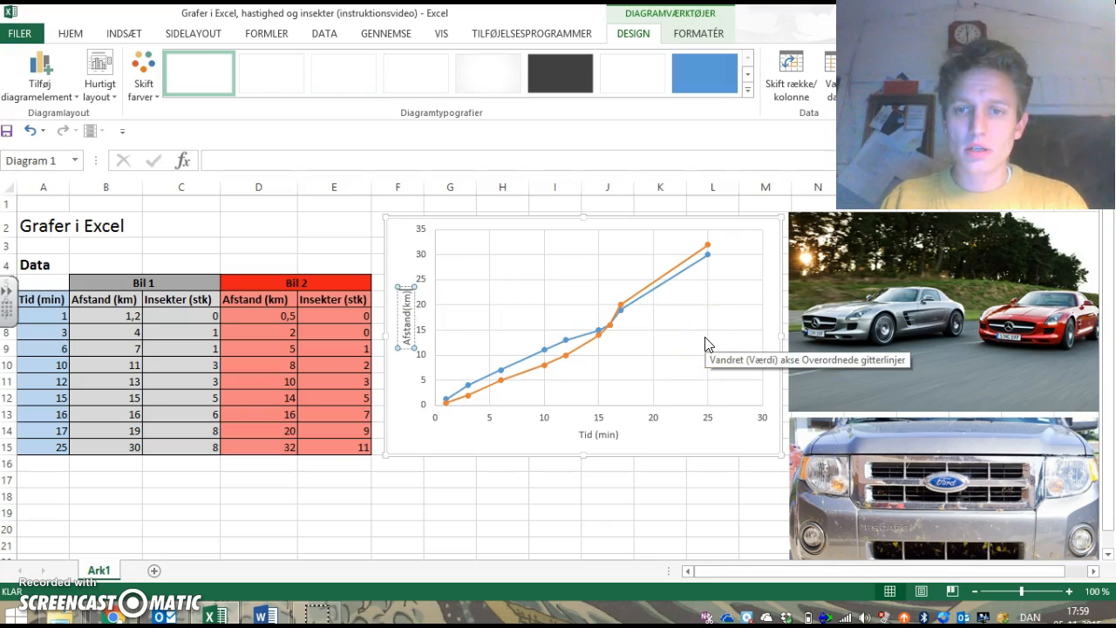
Step: Add a legend to the chart that identifies the two car series
{"action": "left_click", "coordinate": [776, 311]}
{"action": "left_click", "coordinate": [804, 232]}
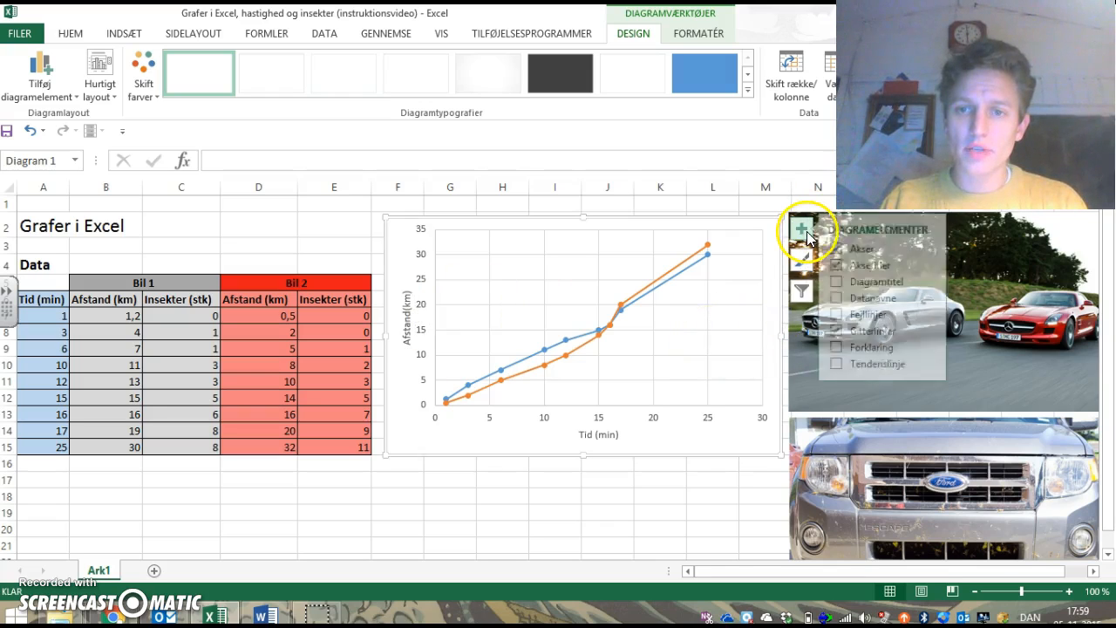
{"action": "left_click", "coordinate": [844, 349]}
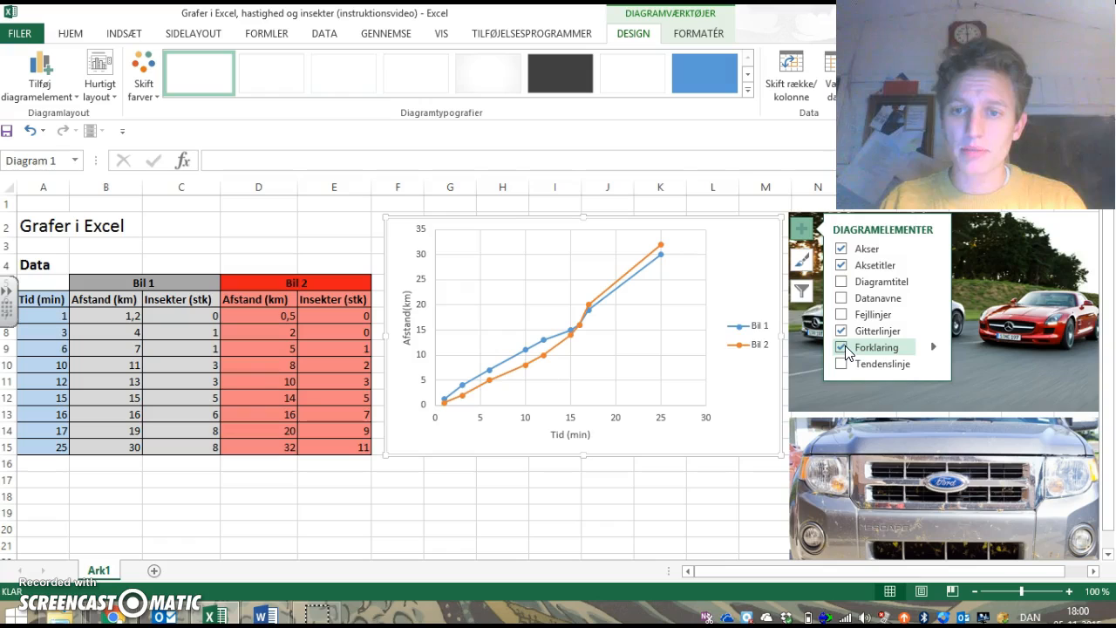
Step: Recolour the Bil 1 series in the chart by setting both its marker fill and its line to standard red
{"action": "left_click", "coordinate": [658, 255]}
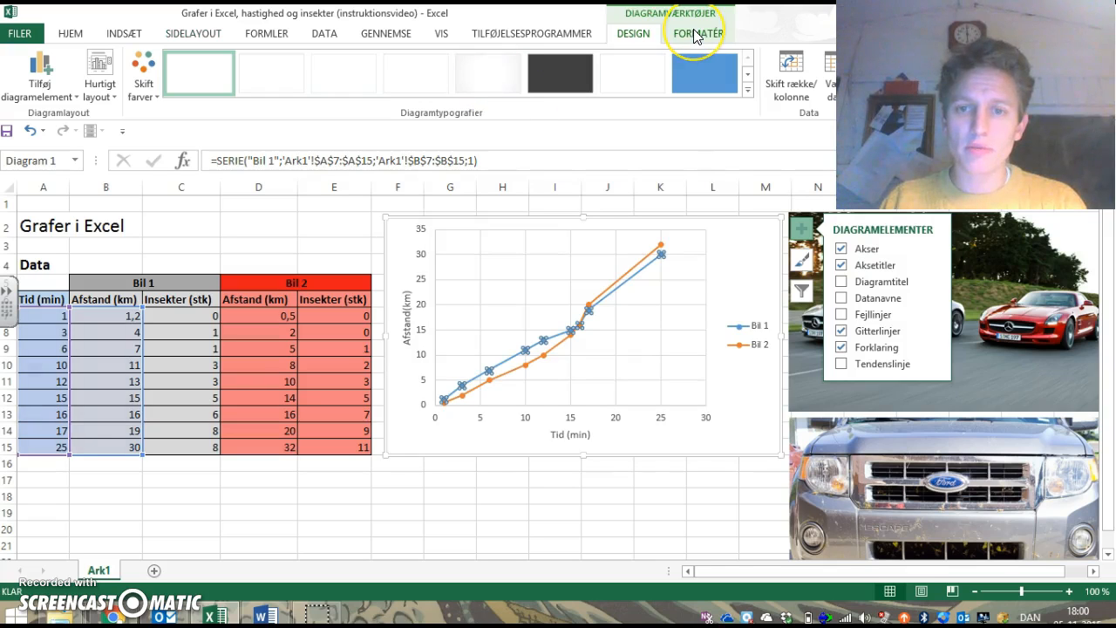
{"action": "left_click", "coordinate": [628, 285]}
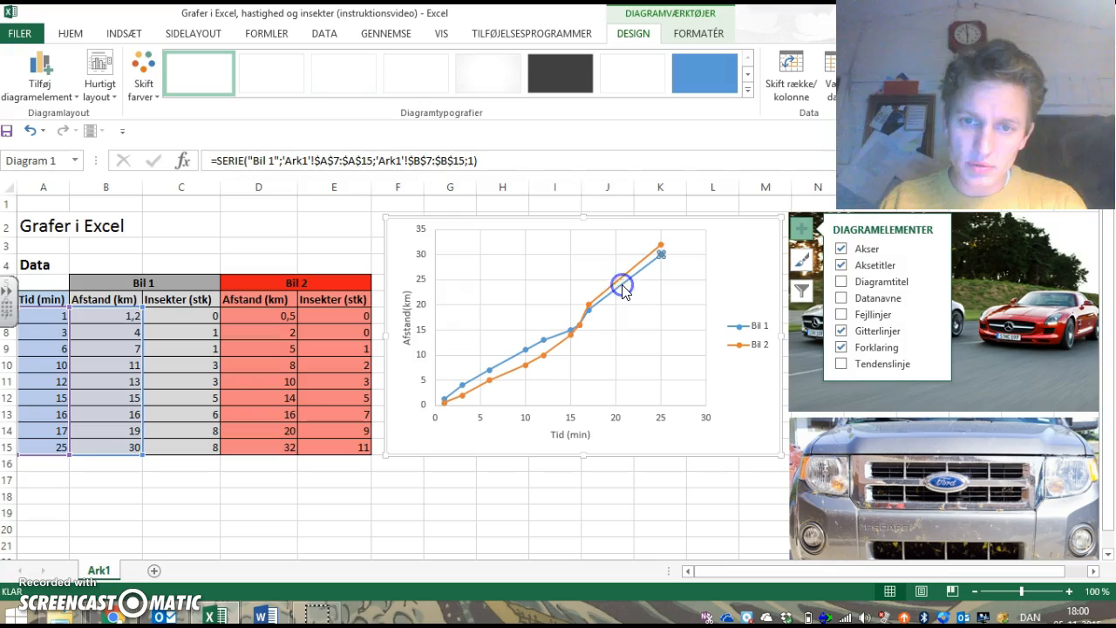
{"action": "left_click", "coordinate": [622, 290]}
{"action": "left_click", "coordinate": [623, 292]}
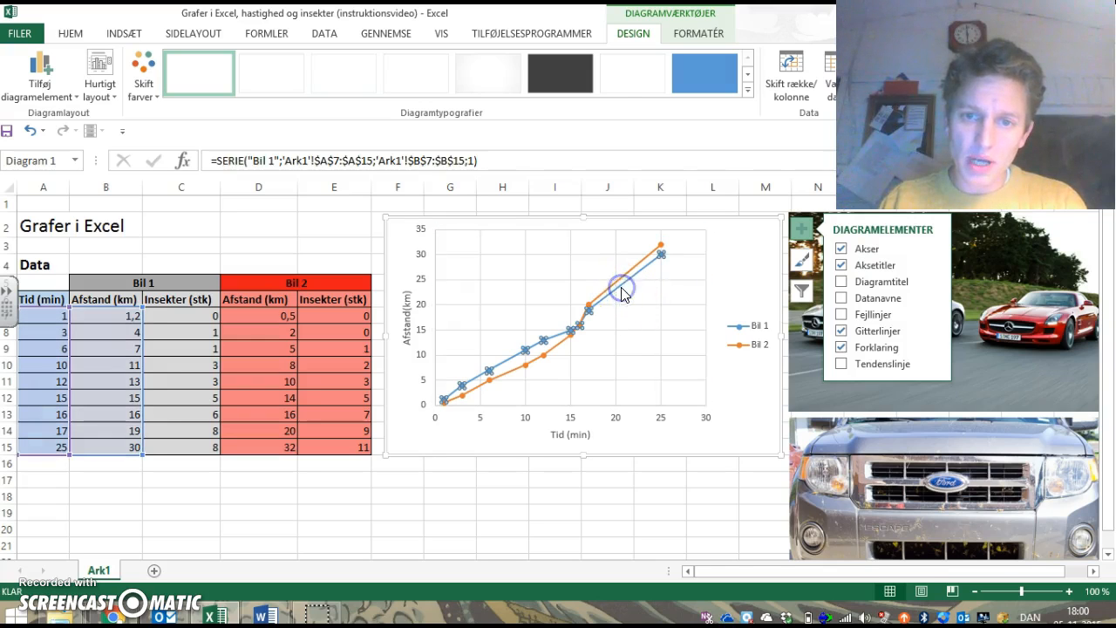
{"action": "left_click", "coordinate": [682, 34]}
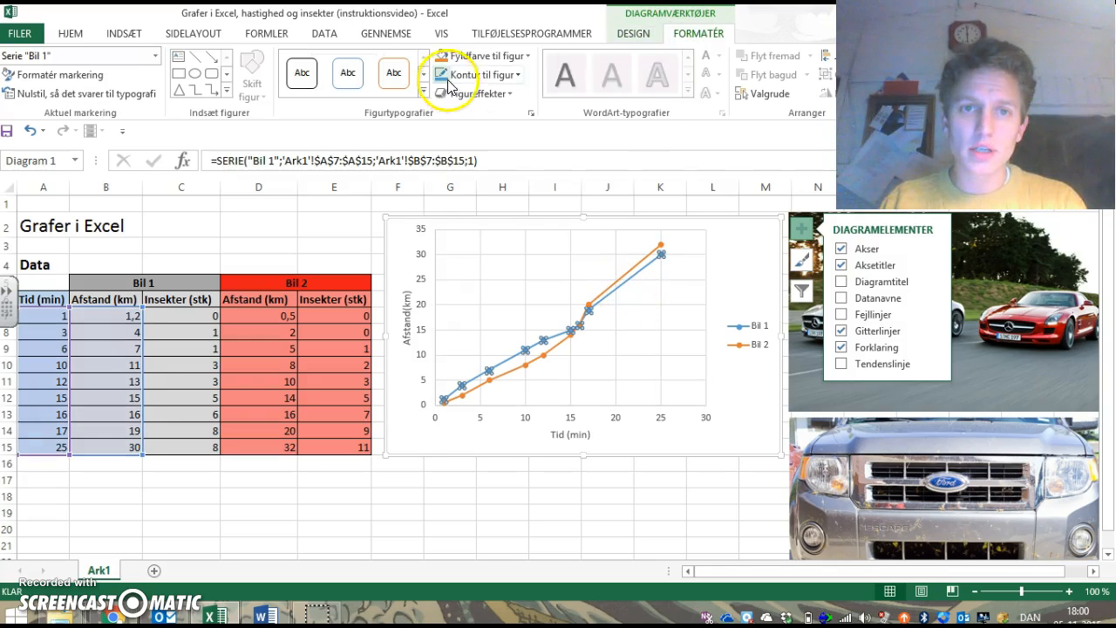
{"action": "left_click", "coordinate": [480, 57]}
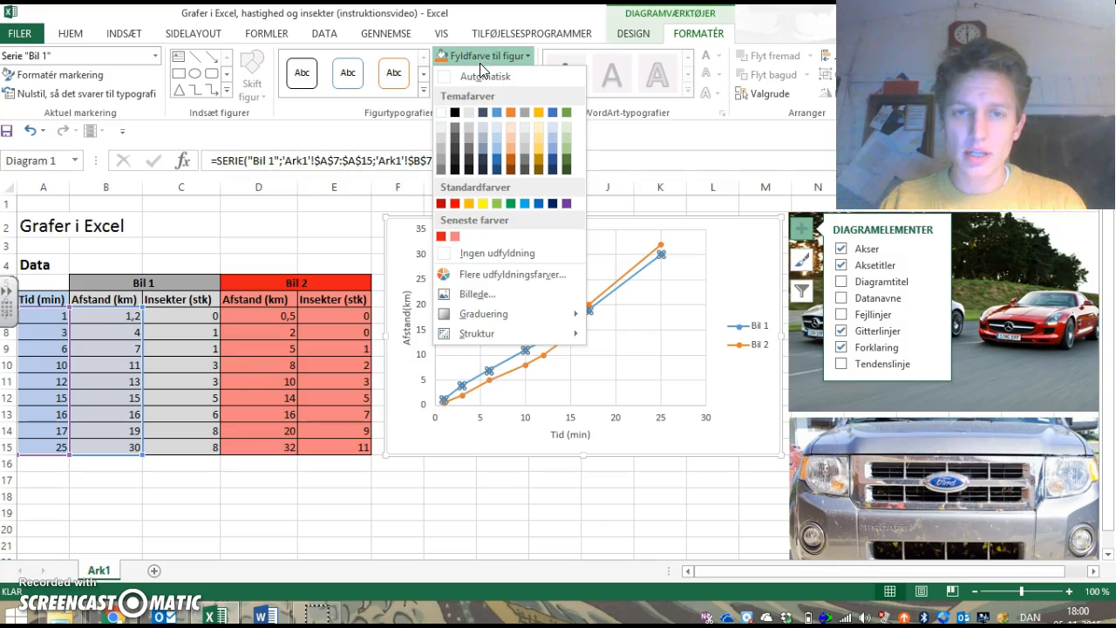
{"action": "left_click", "coordinate": [455, 203]}
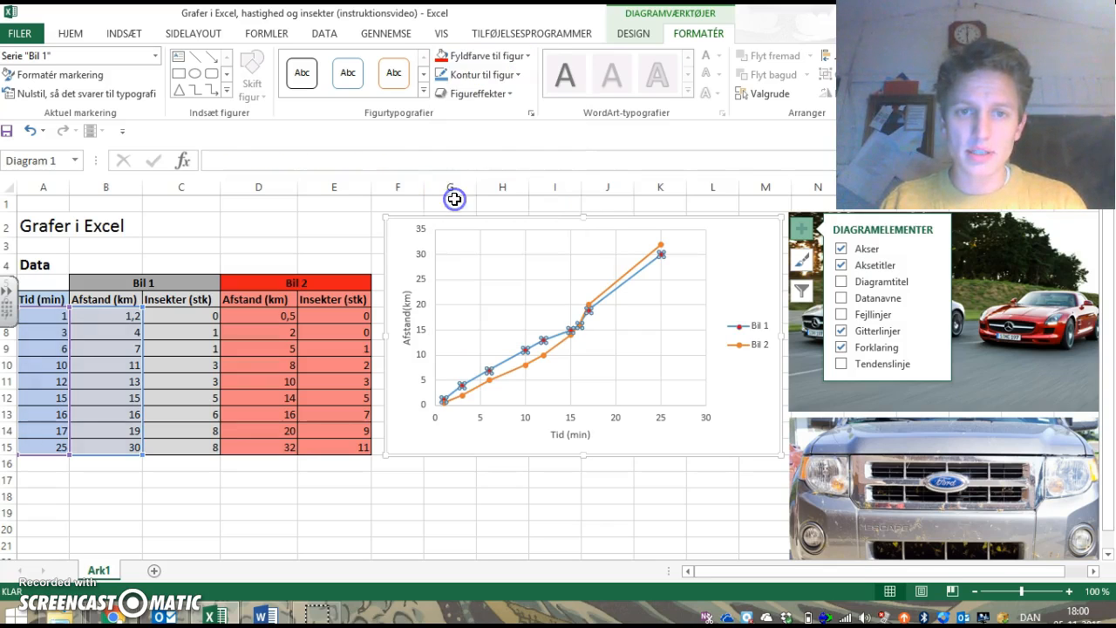
{"action": "left_click", "coordinate": [469, 77]}
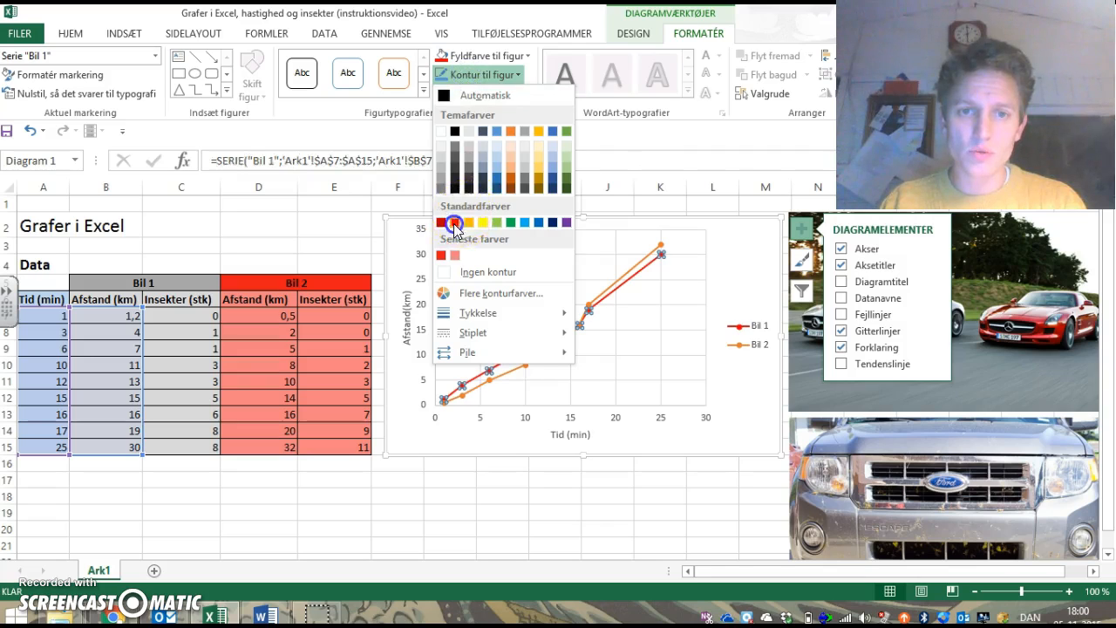
{"action": "left_click", "coordinate": [454, 224]}
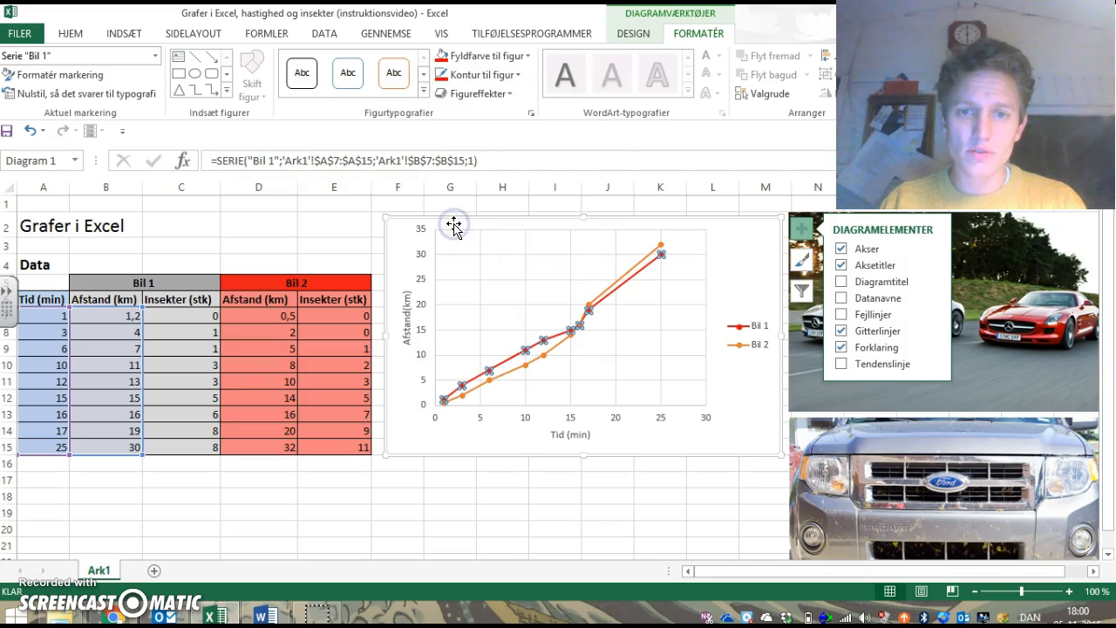
Step: Recolour the Bil 2 series in the chart by setting both its marker fill and its line to dark grey
{"action": "left_click", "coordinate": [610, 276]}
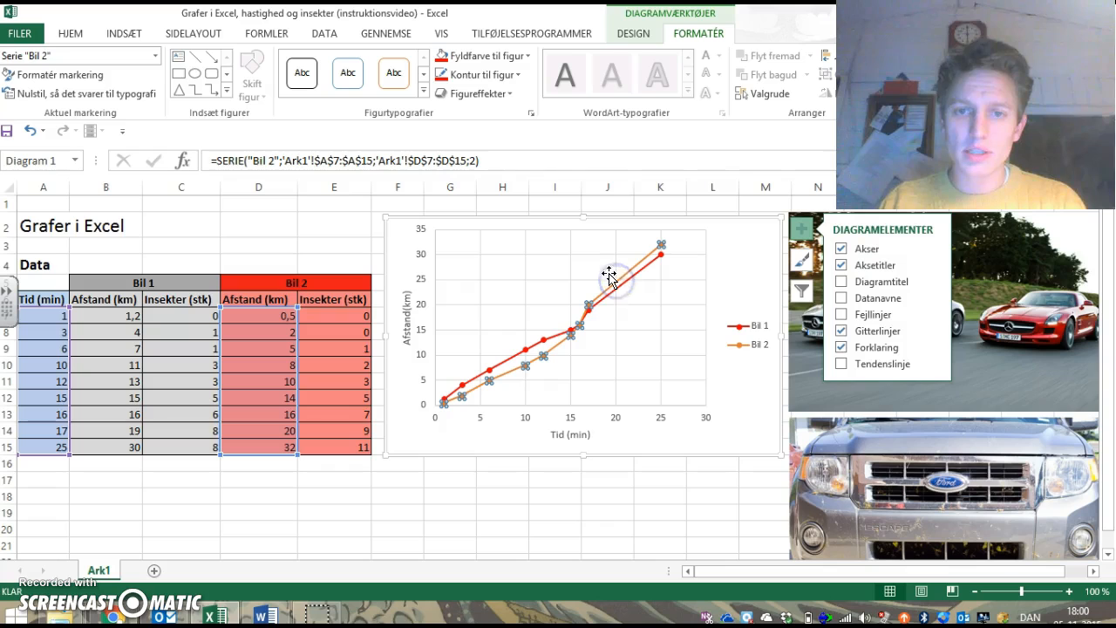
{"action": "left_click", "coordinate": [449, 55]}
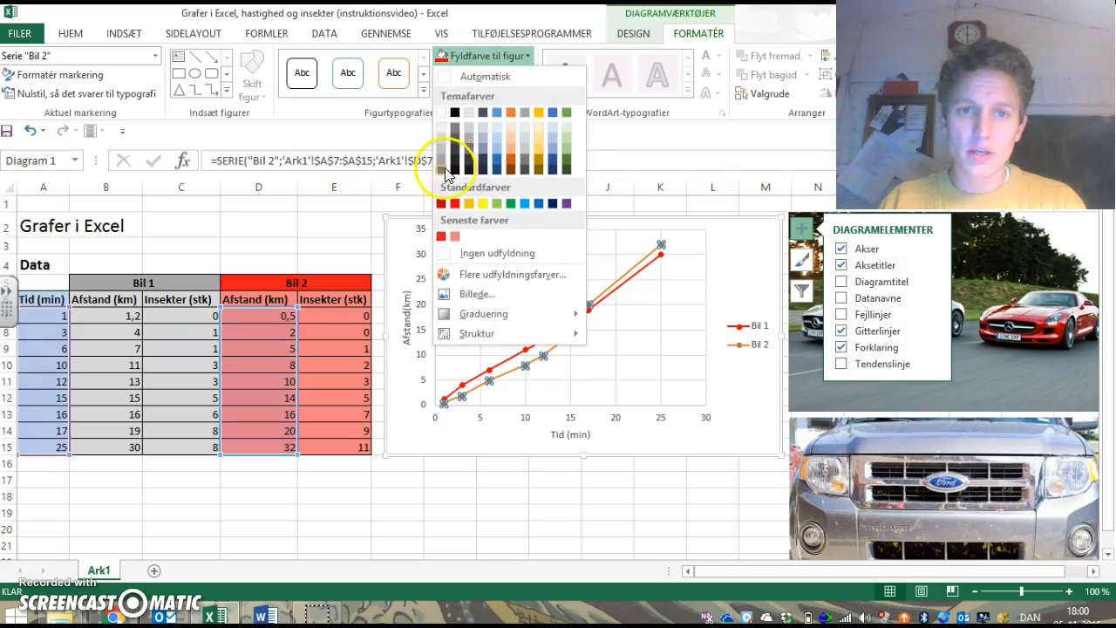
{"action": "left_click", "coordinate": [445, 170]}
{"action": "left_click", "coordinate": [475, 75]}
{"action": "left_click", "coordinate": [440, 189]}
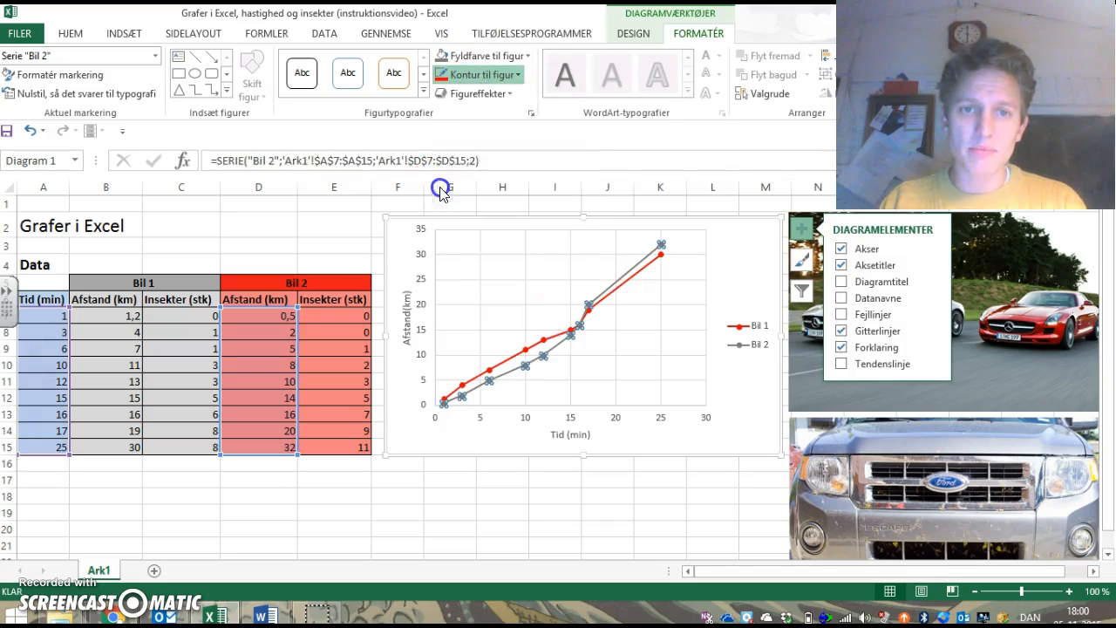
{"action": "left_click", "coordinate": [756, 381]}
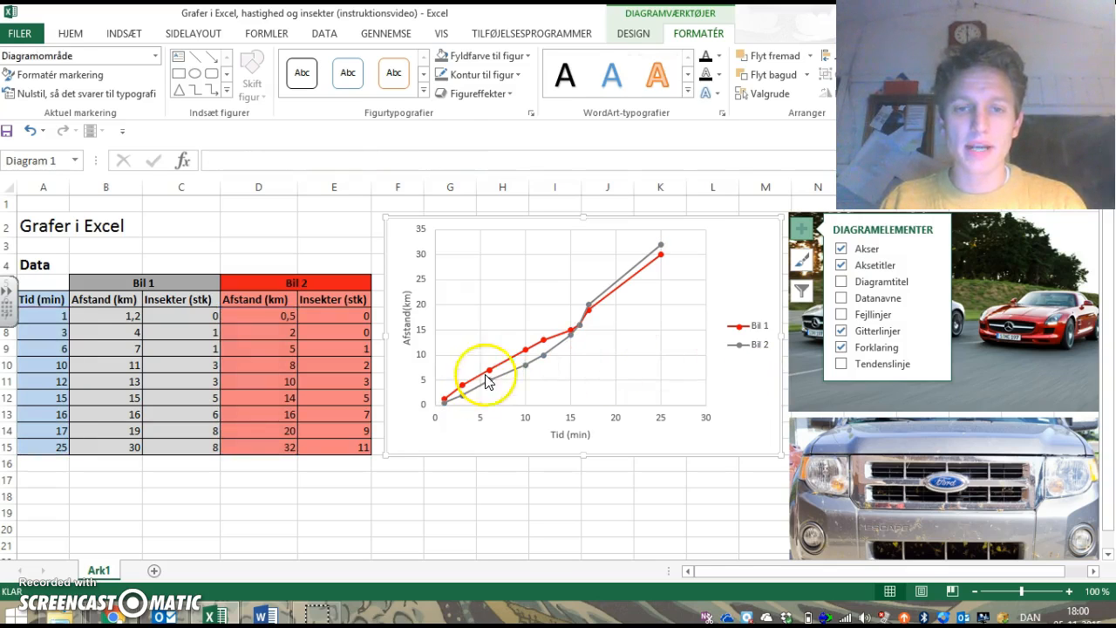
Step: Add a chart title above the graph and change its text to "Racerløb"
{"action": "mouse_move", "coordinate": [591, 314]}
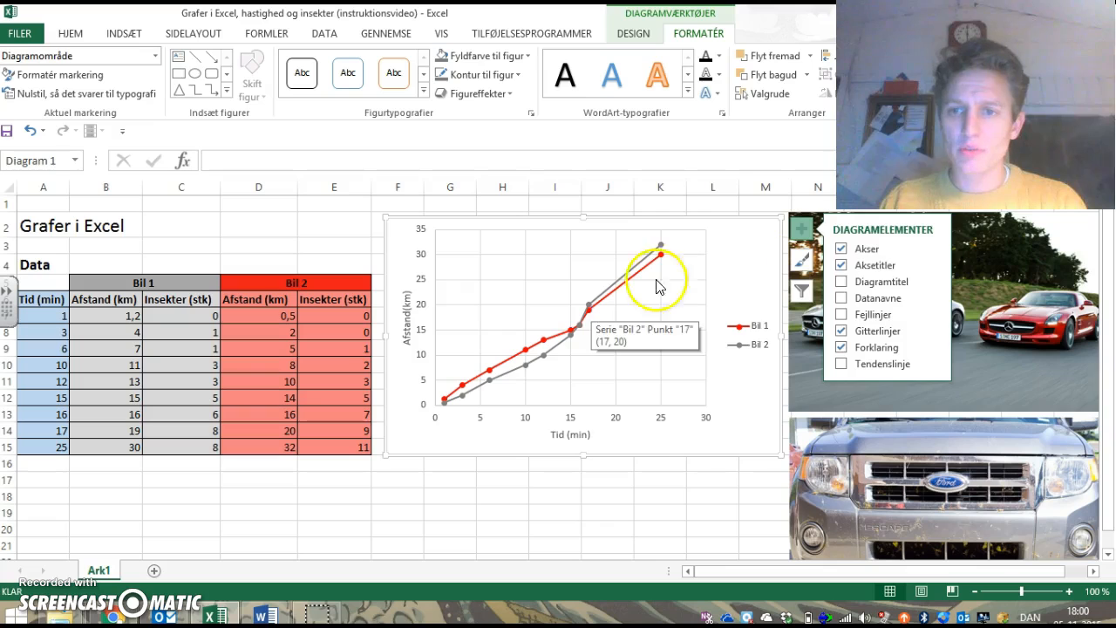
{"action": "left_click", "coordinate": [870, 302]}
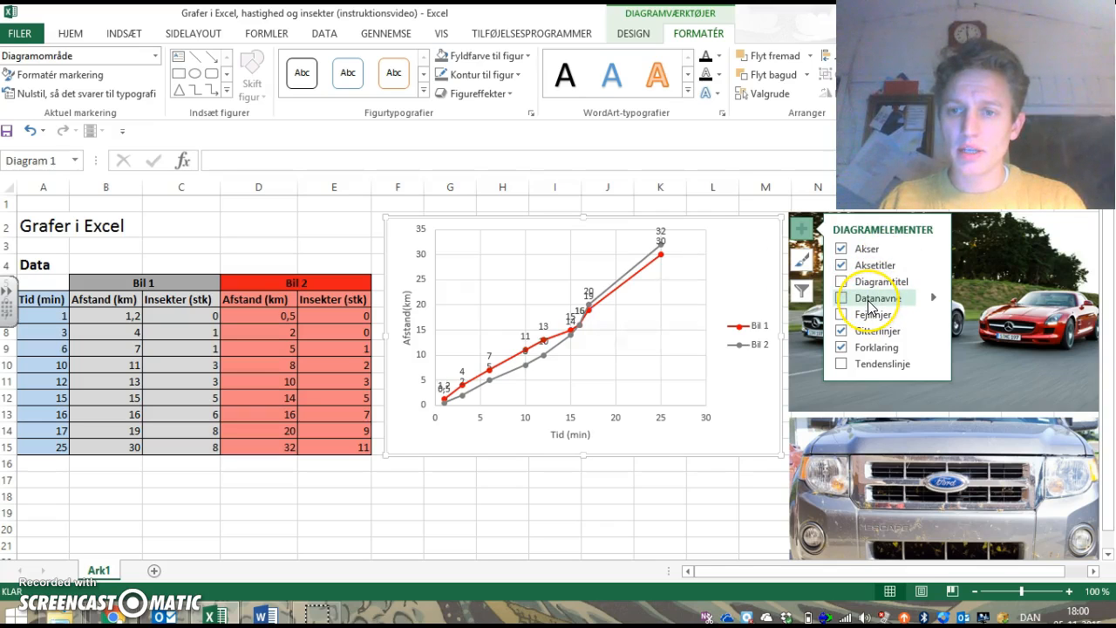
{"action": "left_click", "coordinate": [842, 282]}
{"action": "left_click", "coordinate": [576, 233]}
{"action": "left_click_drag", "start_coordinate": [546, 235], "coordinate": [646, 239]}
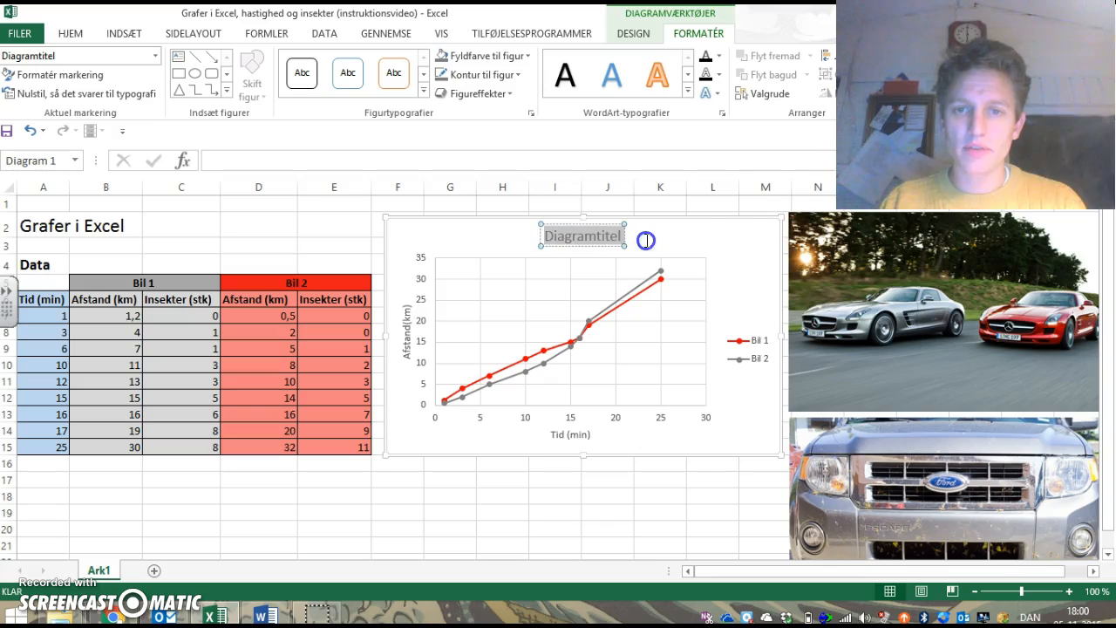
{"action": "type", "text": "Racerløb me"}
{"action": "key", "text": "BackSpace"}
{"action": "key", "text": "BackSpace"}
{"action": "key", "text": "BackSpace"}
{"action": "left_click", "coordinate": [754, 254]}
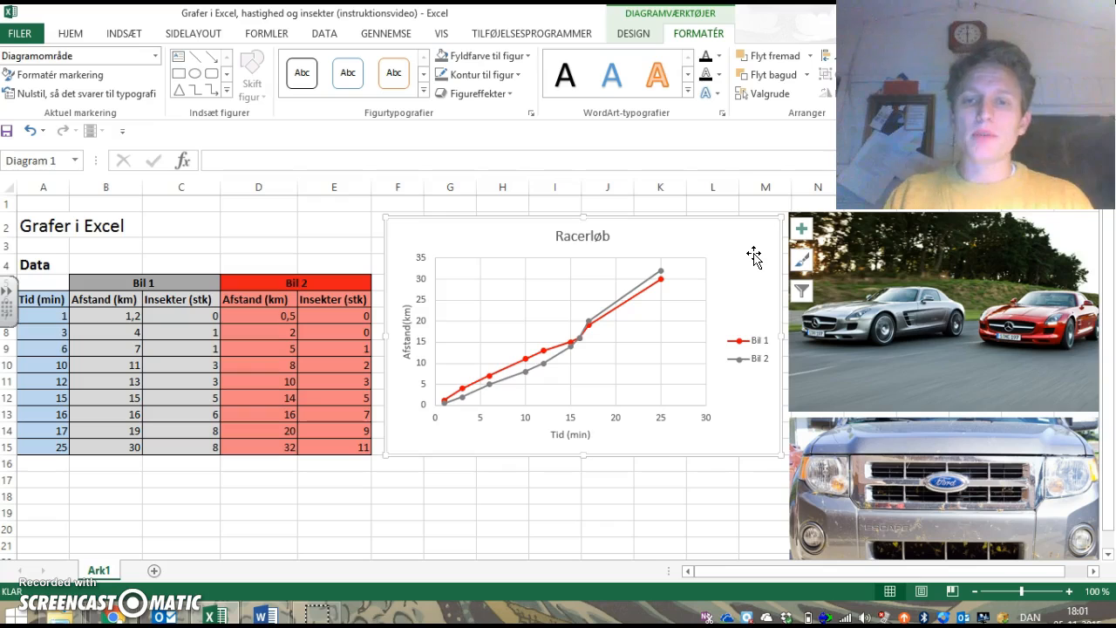
Step: Add a trendline to the Bil 2 series, try the exponential type, and set it to linear
{"action": "left_click", "coordinate": [642, 284]}
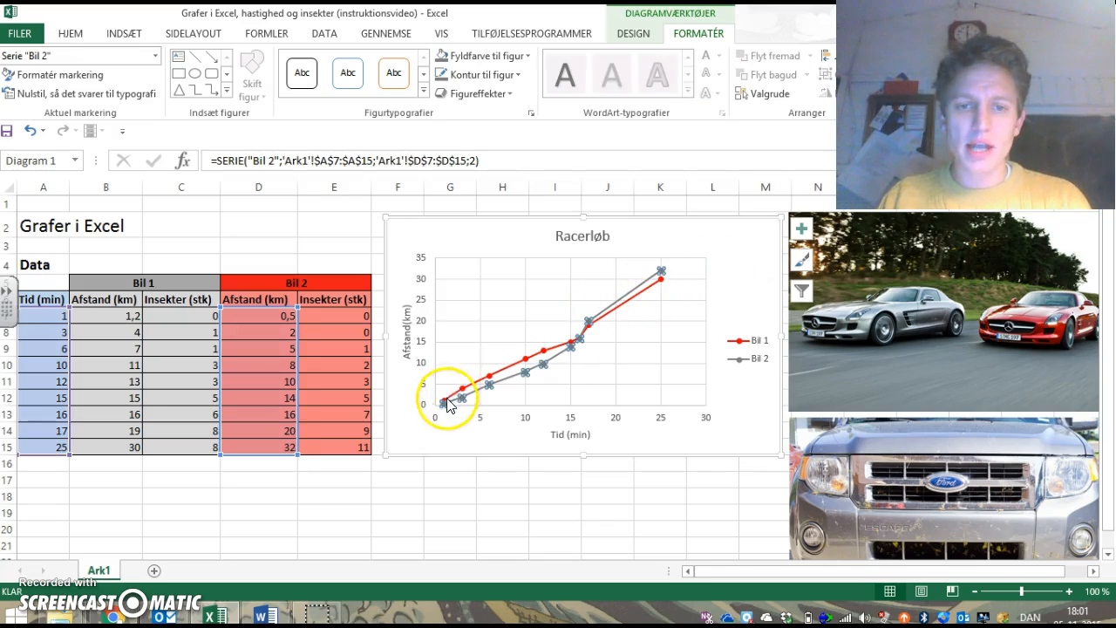
{"action": "mouse_move", "coordinate": [485, 386]}
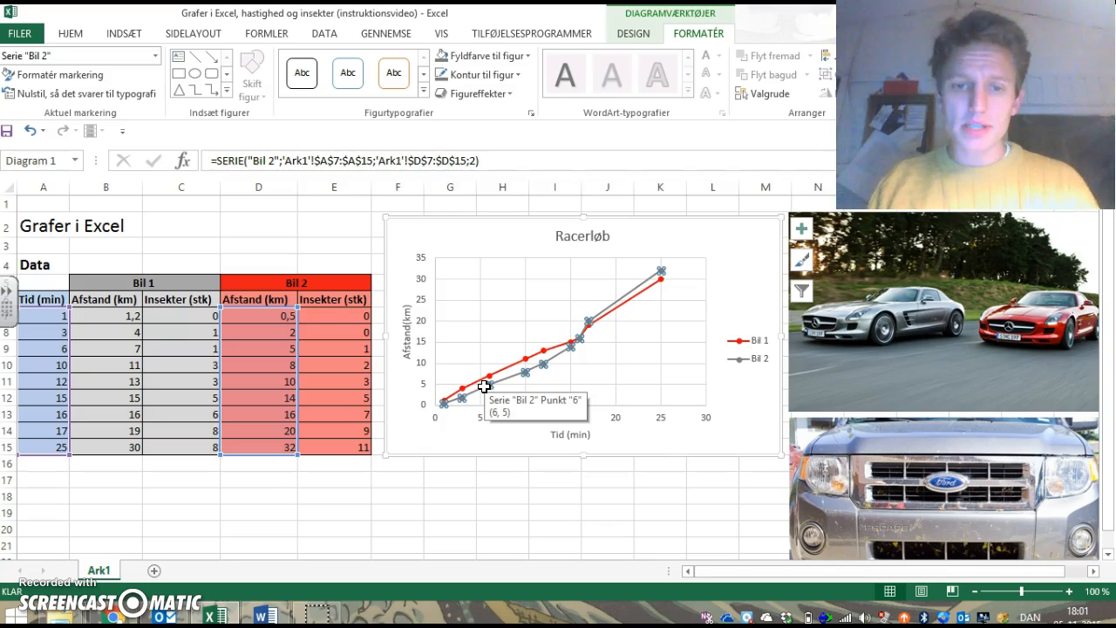
{"action": "right_click", "coordinate": [525, 373]}
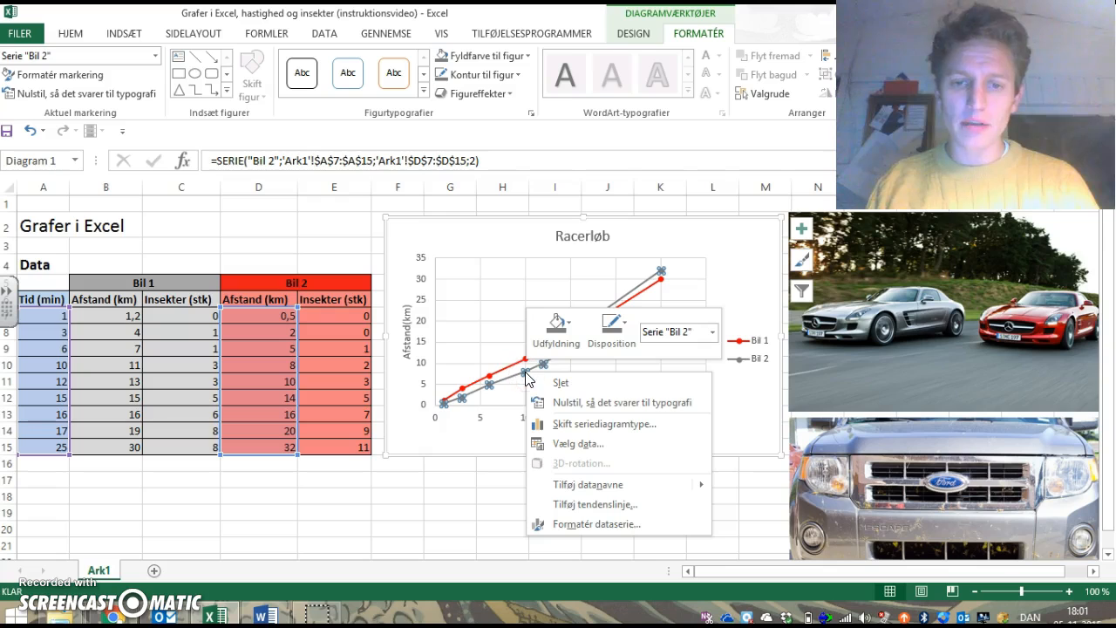
{"action": "left_click", "coordinate": [599, 506]}
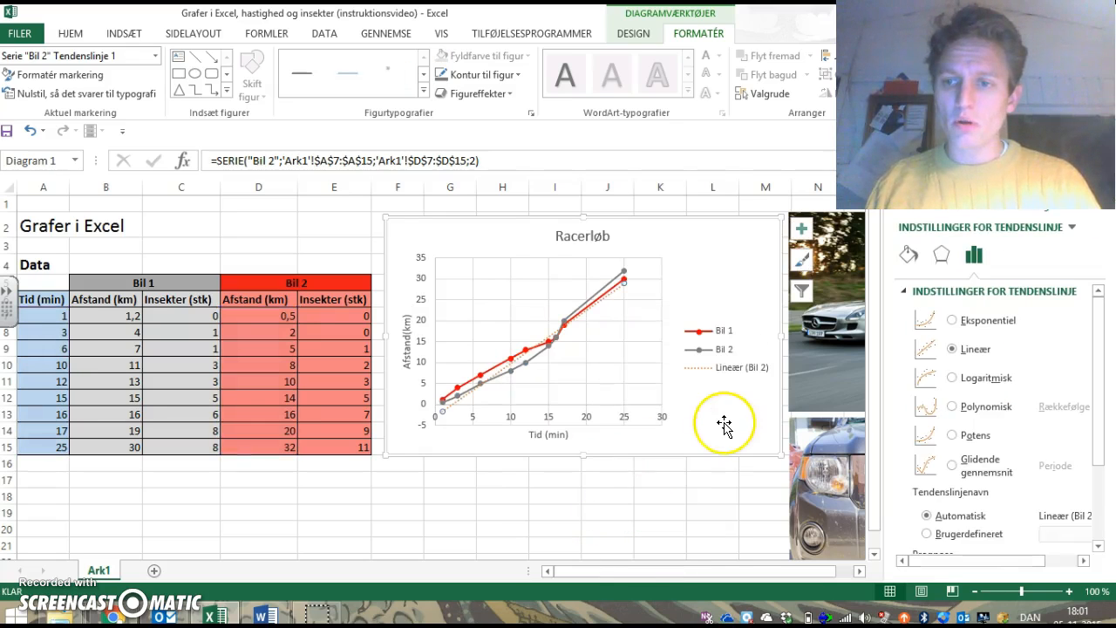
{"action": "left_click", "coordinate": [953, 321]}
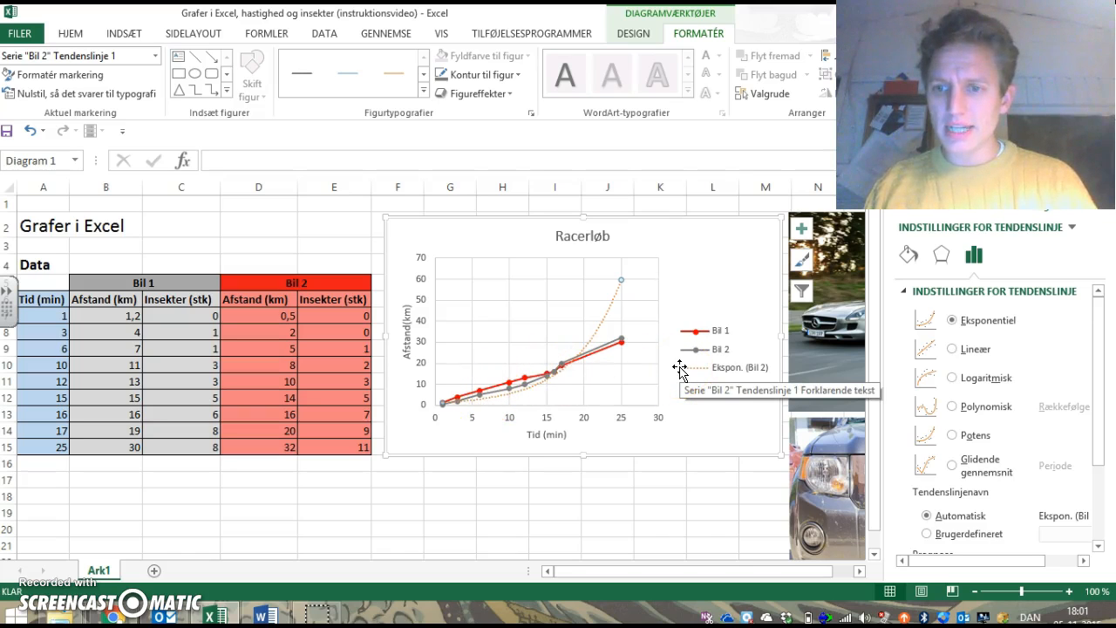
{"action": "left_click", "coordinate": [952, 349]}
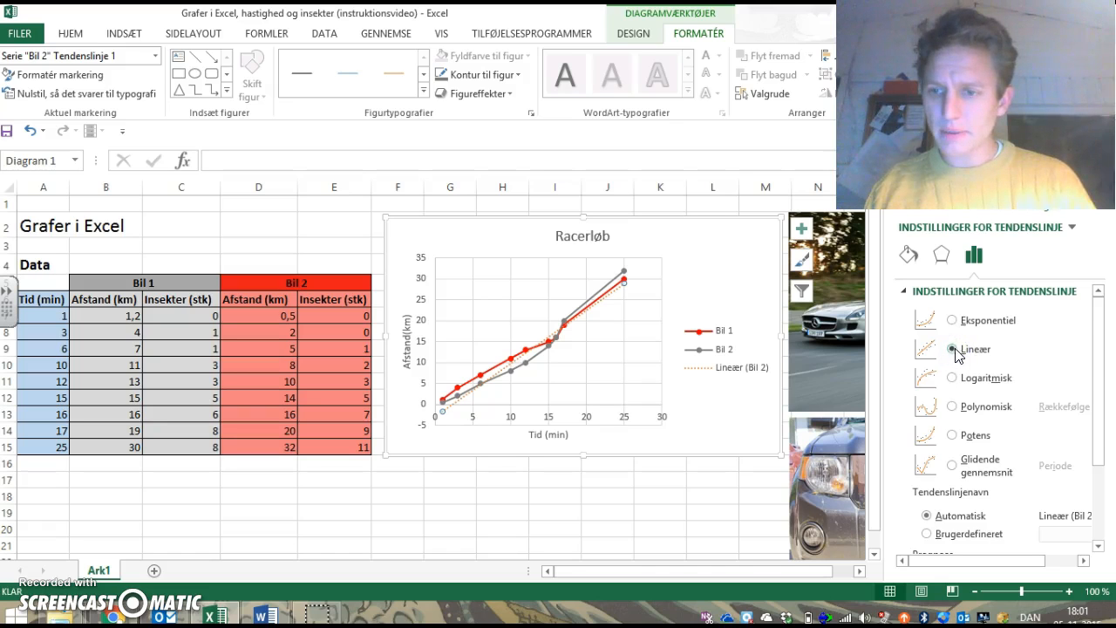
Step: Display the Bil 2 trendline's equation on the chart and move it slightly left, clear of the lines
{"action": "left_click_drag", "start_coordinate": [1096, 411], "coordinate": [1097, 510]}
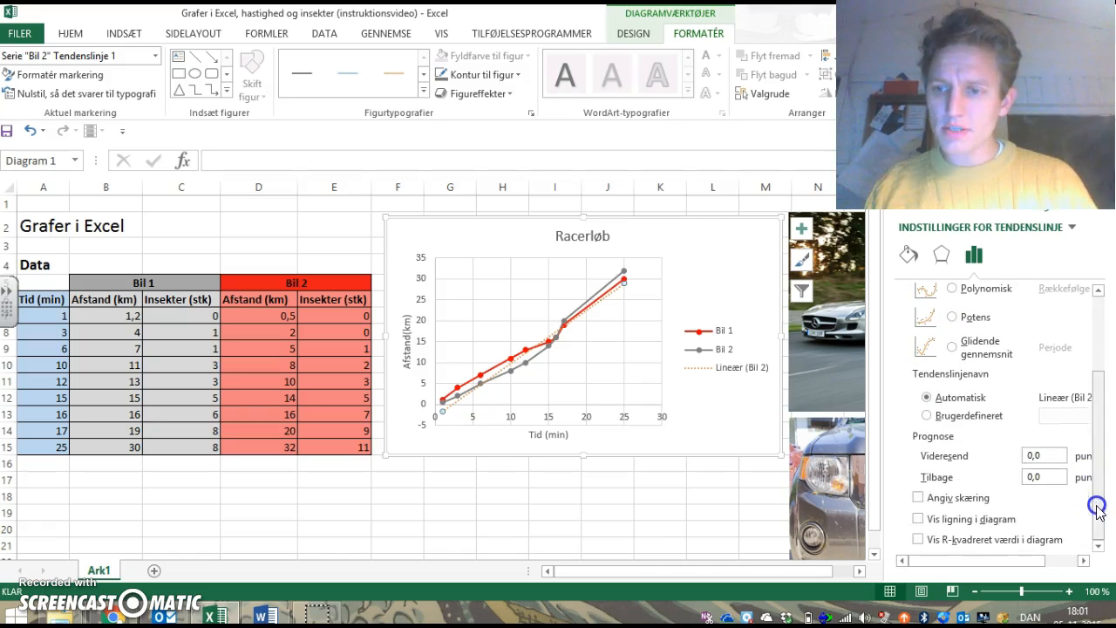
{"action": "left_click", "coordinate": [919, 519]}
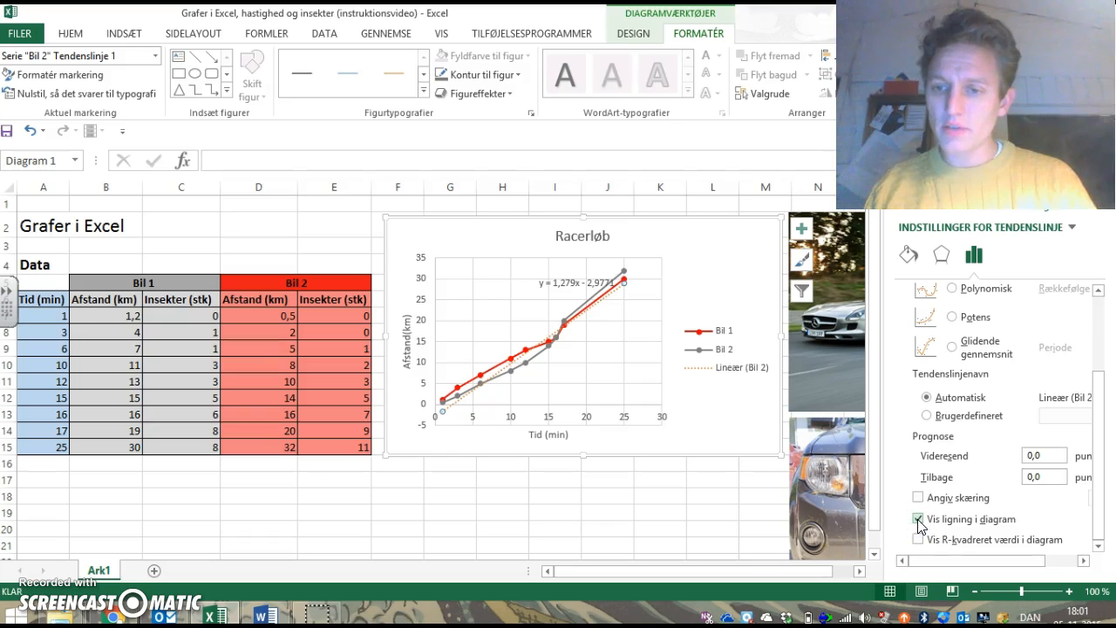
{"action": "left_click", "coordinate": [670, 496]}
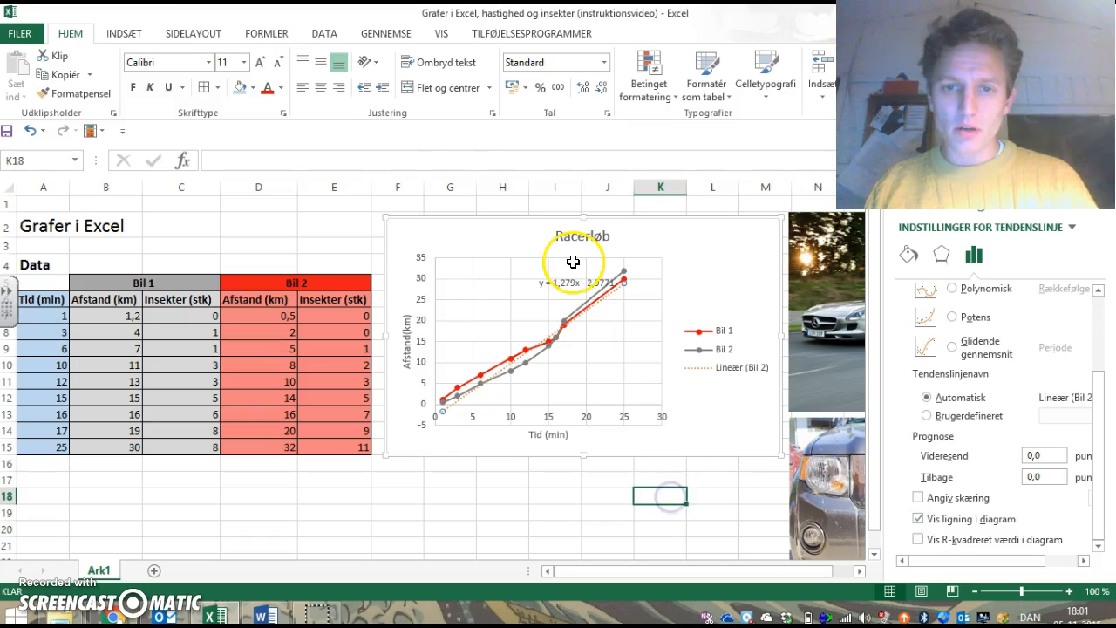
{"action": "left_click", "coordinate": [579, 278]}
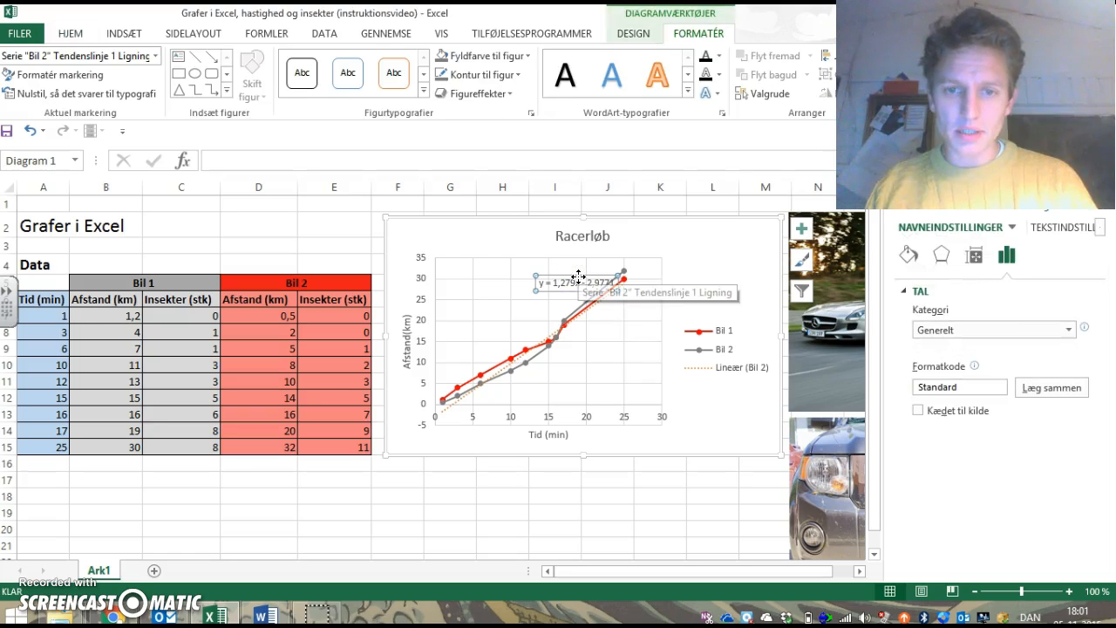
{"action": "left_click_drag", "start_coordinate": [578, 277], "coordinate": [566, 274]}
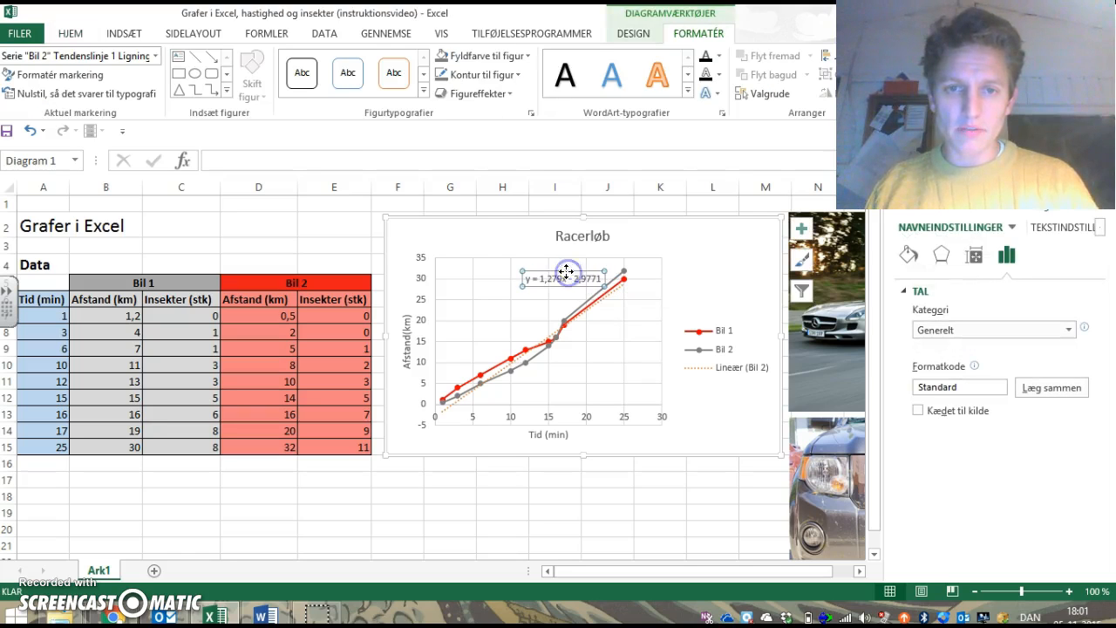
Step: Enlarge the trendline equation's text to 10.5 pt and make it bold
{"action": "left_click", "coordinate": [70, 33]}
{"action": "left_click", "coordinate": [261, 63]}
{"action": "left_click", "coordinate": [262, 64]}
{"action": "key", "text": "ctrl+f"}
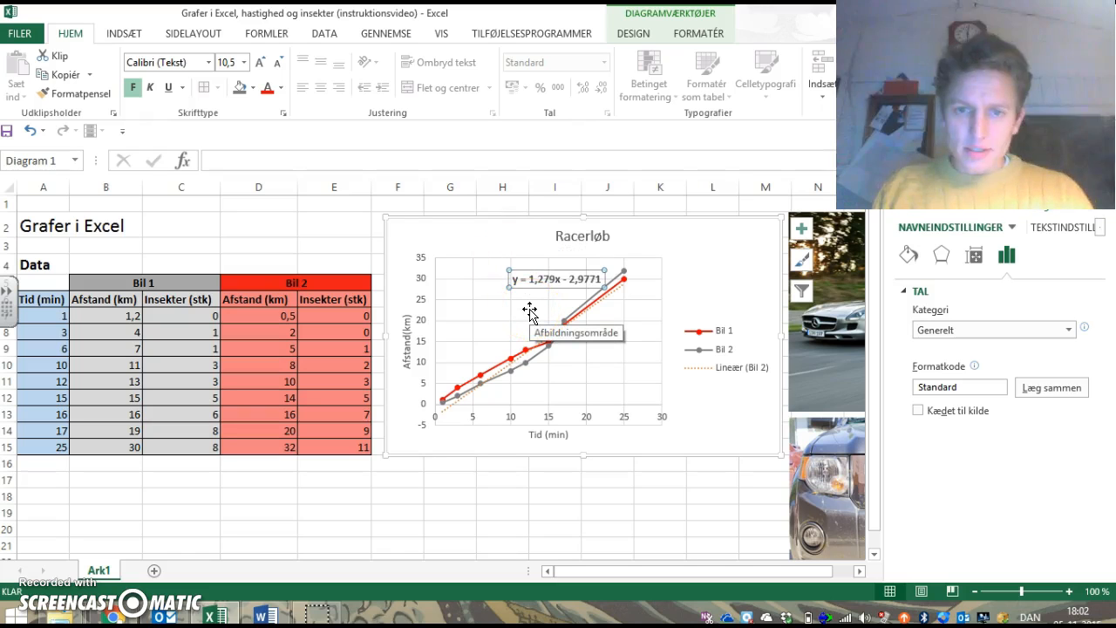
Step: Change the Bil 2 trendline's colour to dark grey and give it a thicker line
{"action": "left_click", "coordinate": [511, 369]}
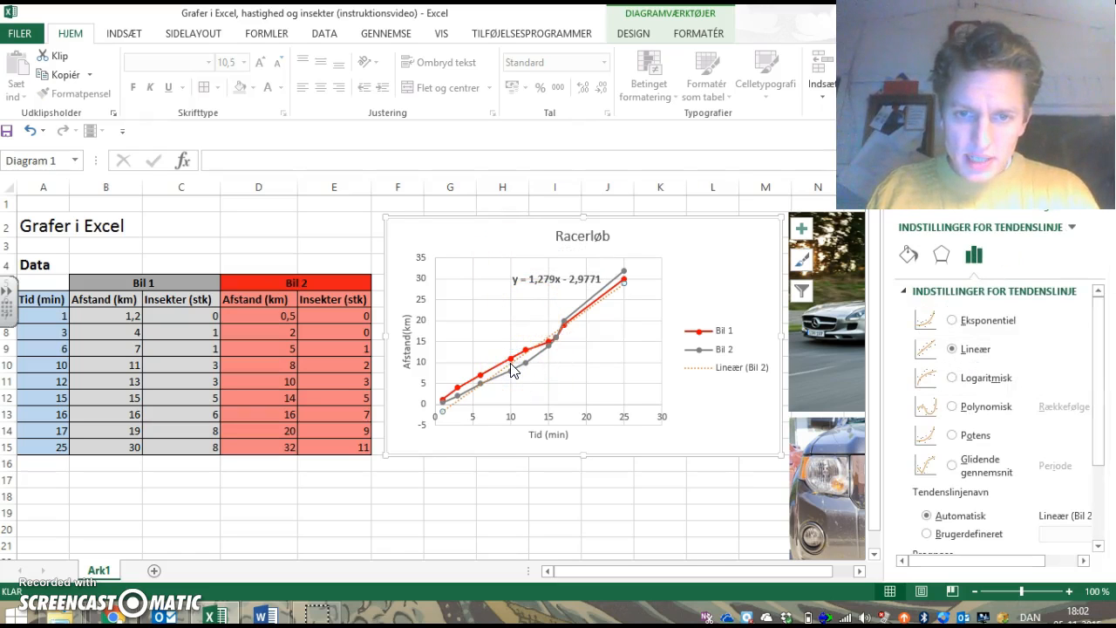
{"action": "left_click", "coordinate": [700, 35]}
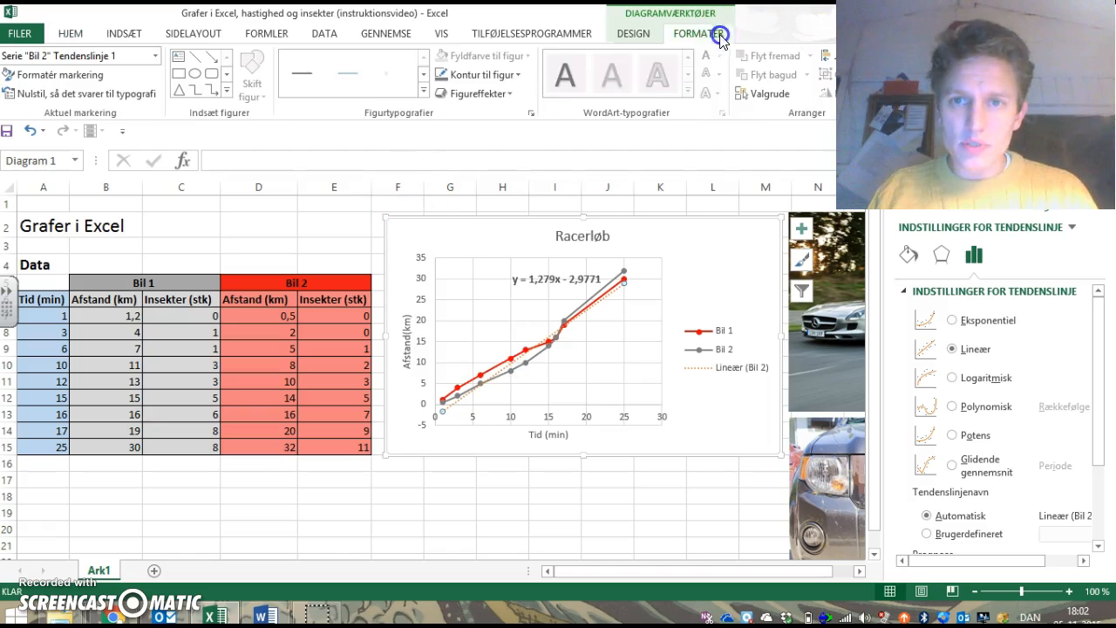
{"action": "left_click", "coordinate": [443, 77]}
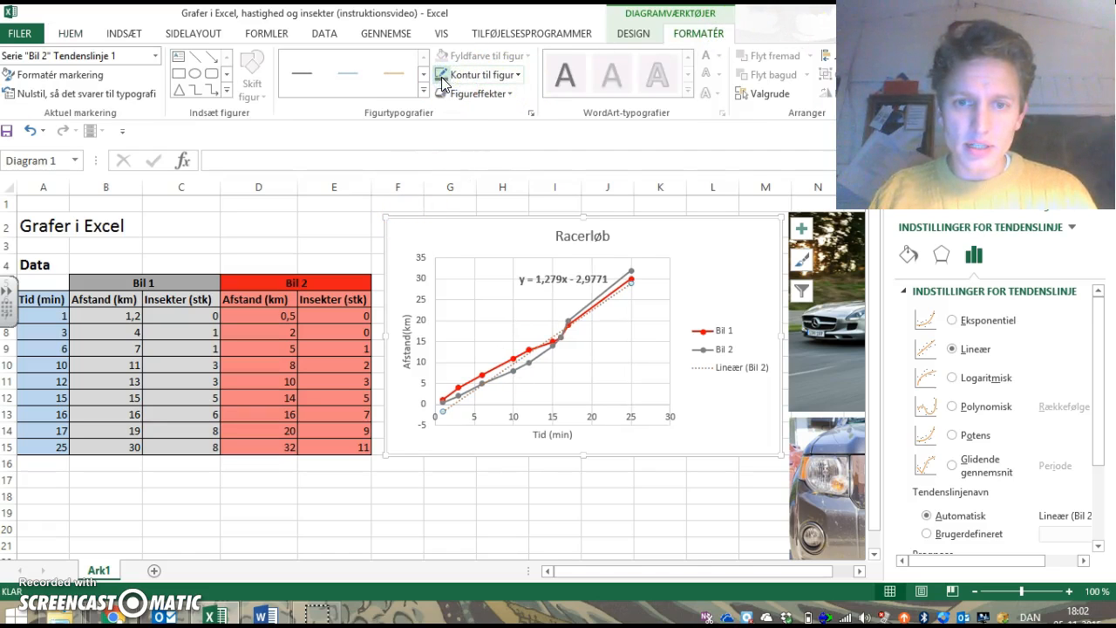
{"action": "left_click", "coordinate": [493, 75]}
{"action": "left_click", "coordinate": [482, 314]}
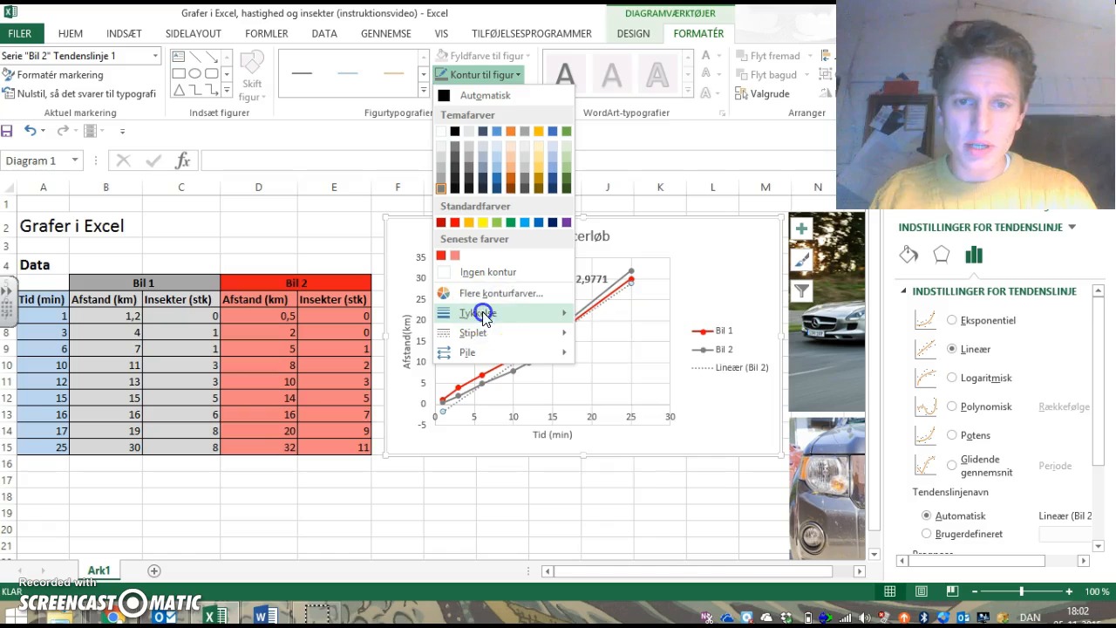
{"action": "left_click", "coordinate": [660, 425]}
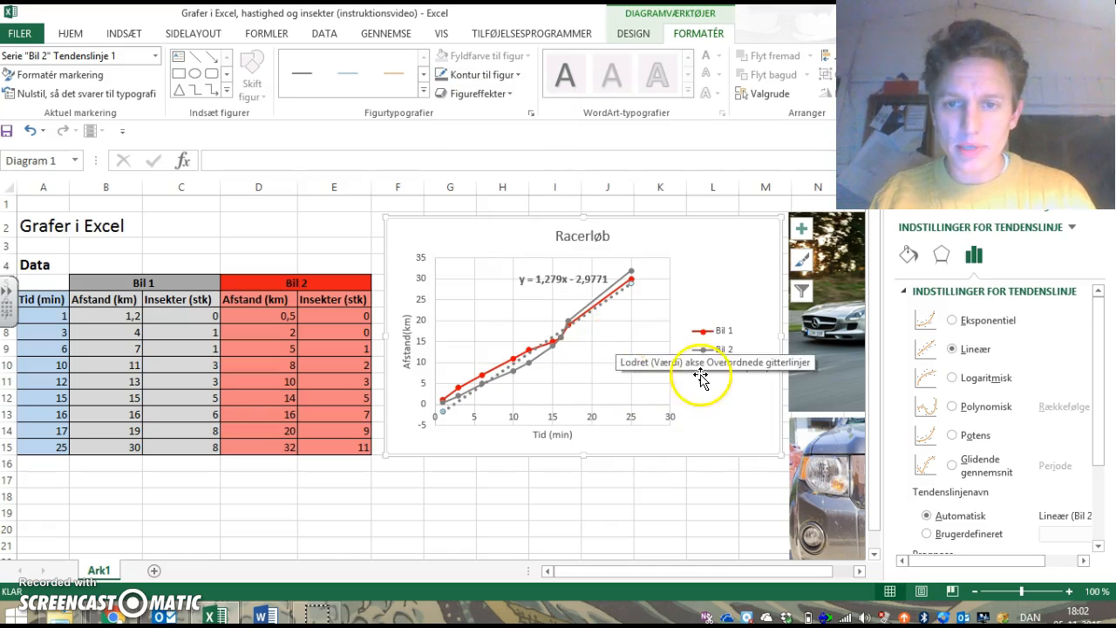
Step: Enlarge the Racerløb chart towards the lower left and add a linear trendline with its equation displayed to the Bil 1 series
{"action": "left_click_drag", "start_coordinate": [383, 454], "coordinate": [287, 497]}
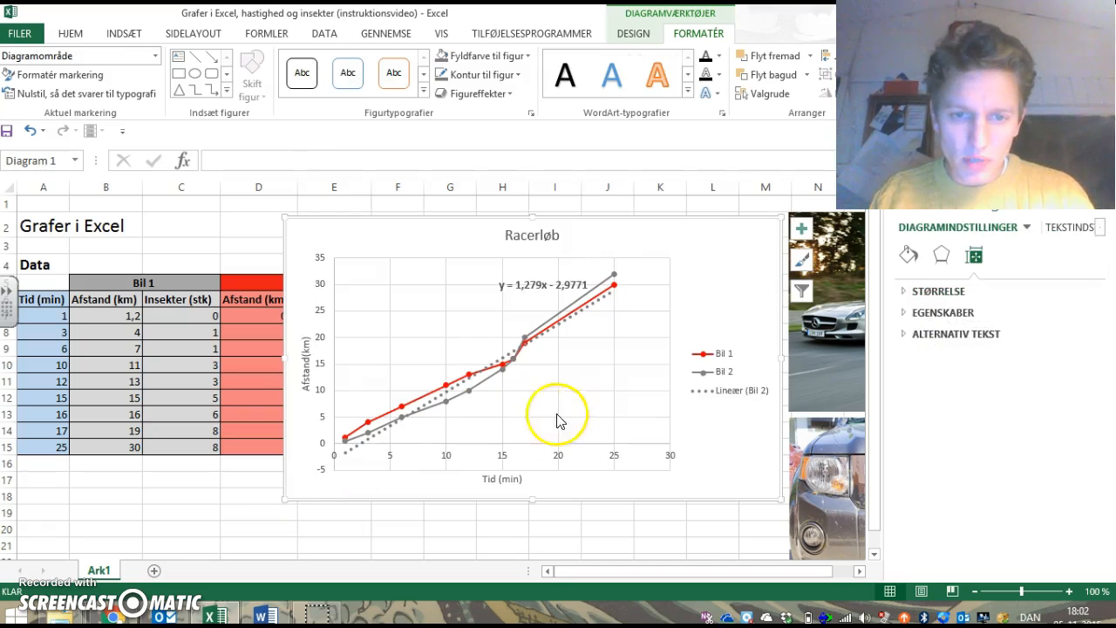
{"action": "right_click", "coordinate": [614, 288]}
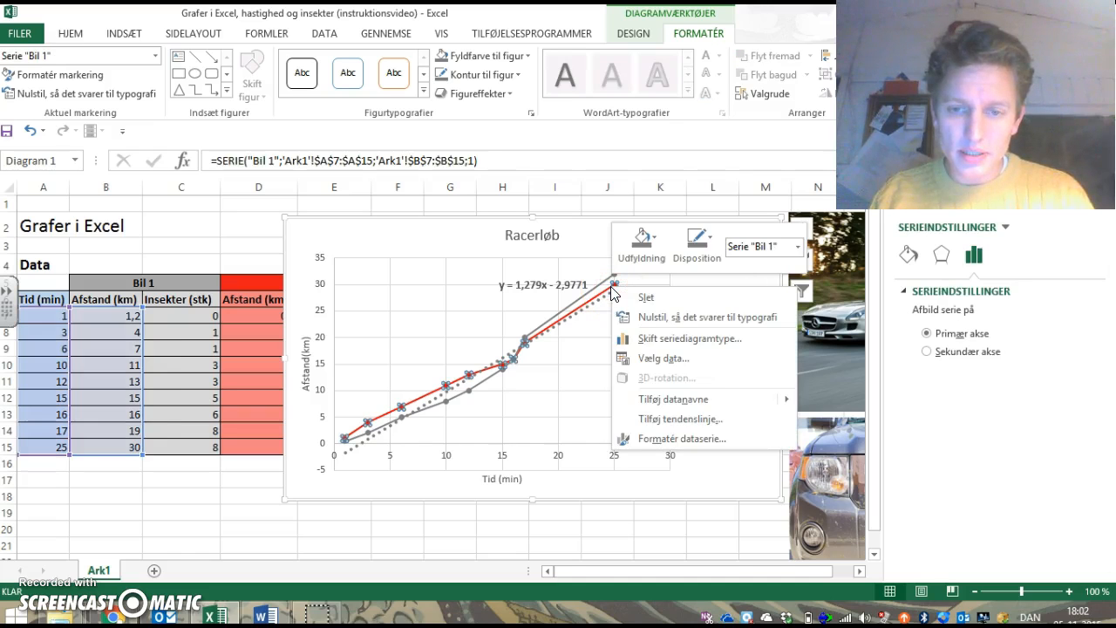
{"action": "left_click", "coordinate": [680, 420]}
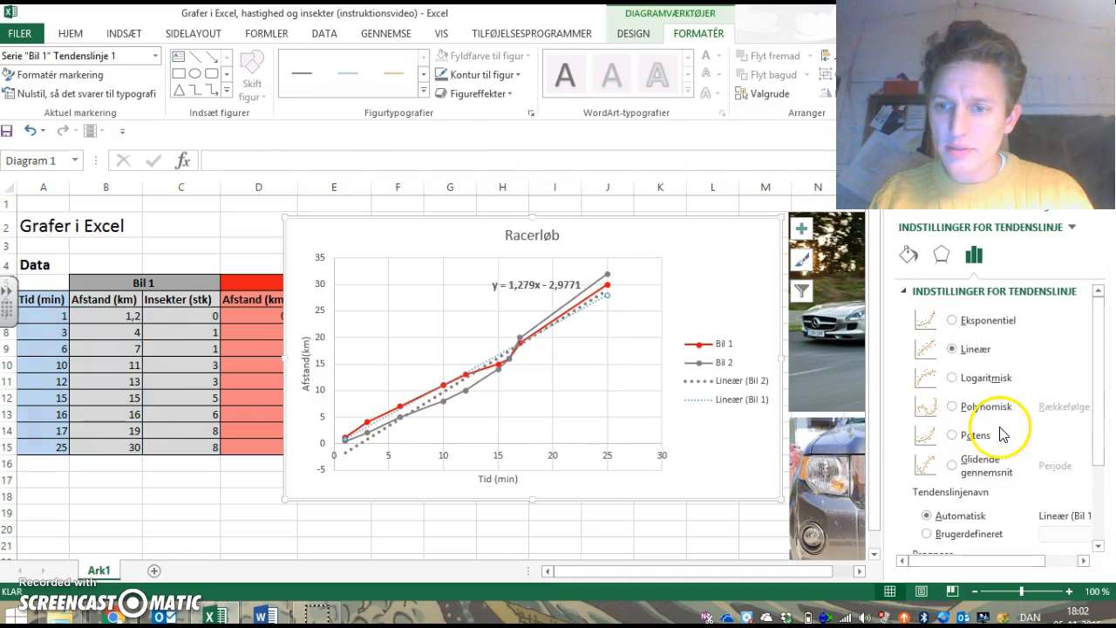
{"action": "scroll", "coordinate": [1097, 463], "scroll_direction": "down", "scroll_amount": 3}
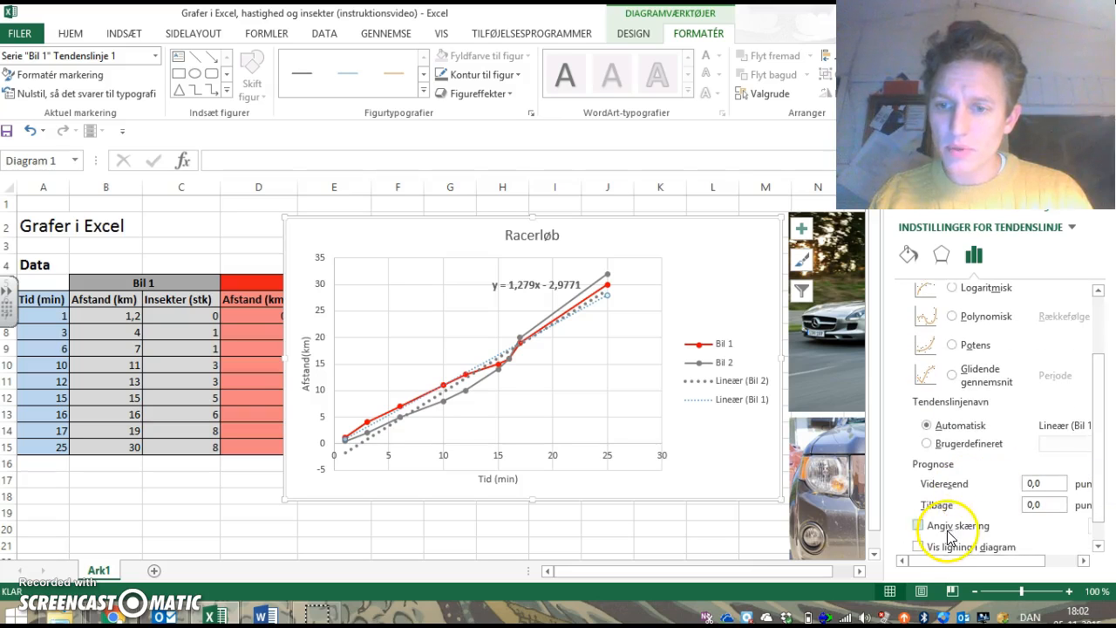
{"action": "left_click", "coordinate": [920, 546]}
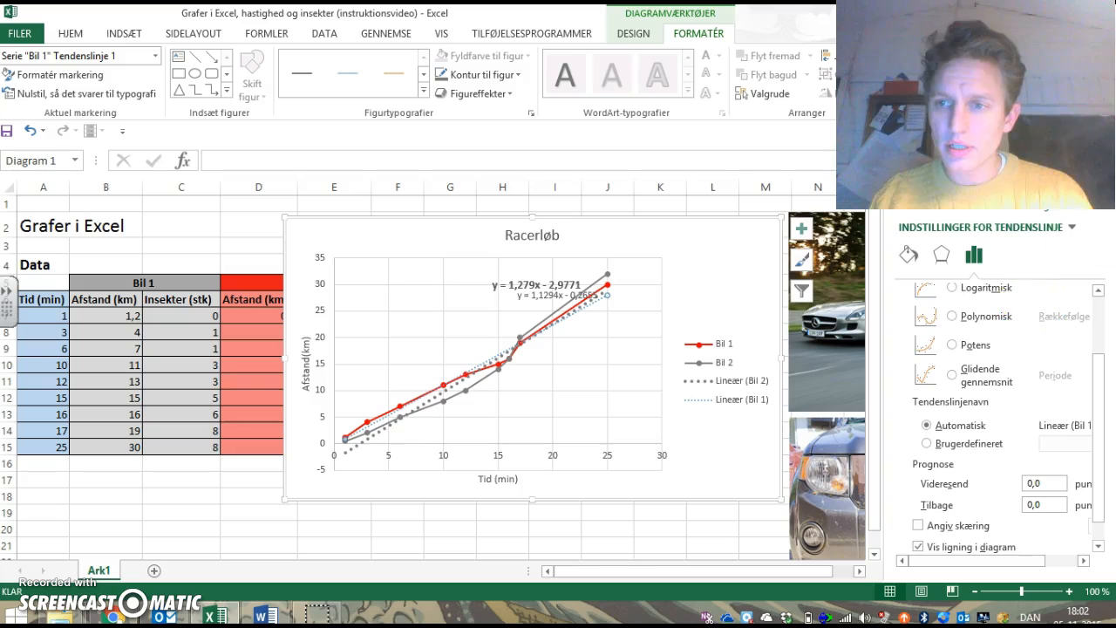
Step: Close the trendline settings and move the Bil 1 equation to the right of the lines, clear of the Bil 2 equation
{"action": "left_click", "coordinate": [1097, 200]}
{"action": "left_click", "coordinate": [586, 292]}
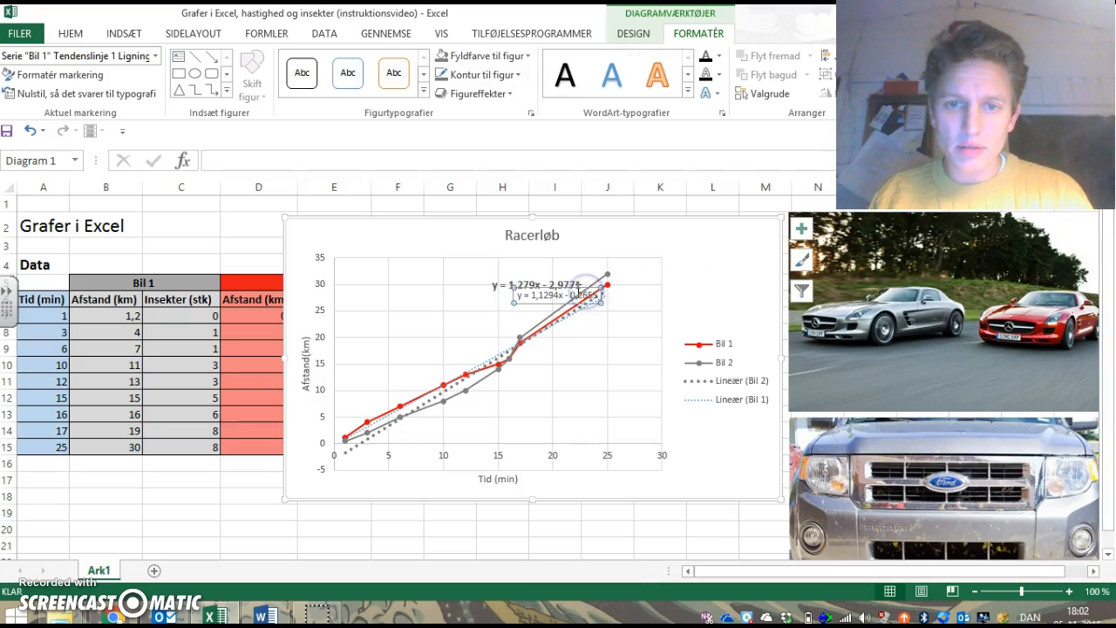
{"action": "left_click_drag", "start_coordinate": [582, 288], "coordinate": [677, 294]}
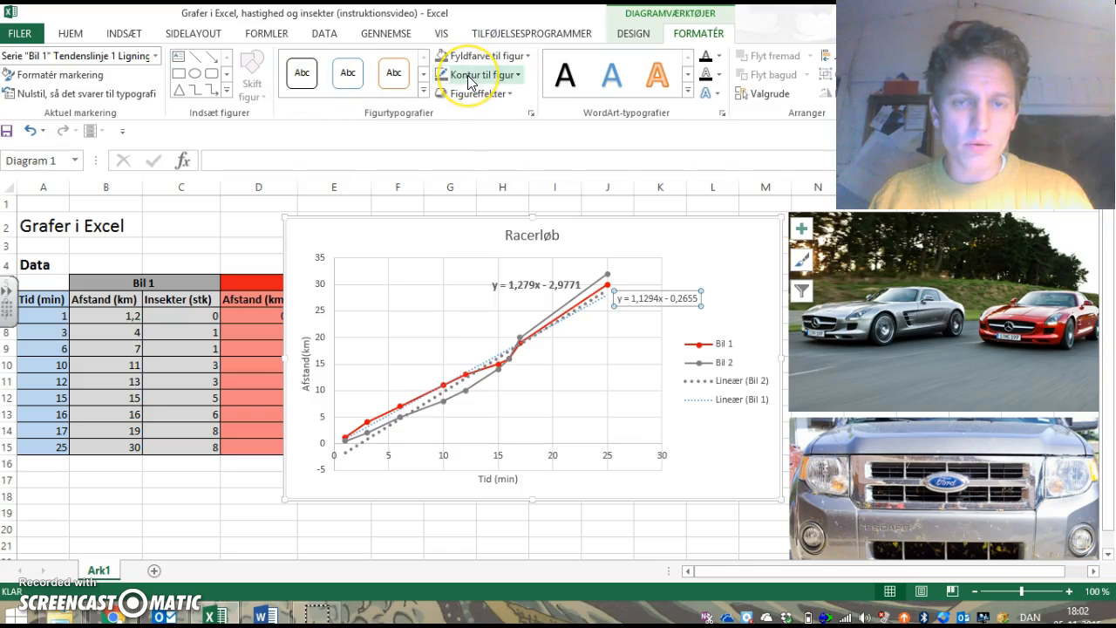
Step: Format the Bil 1 equation as red, bold 10.5 pt text and shift it slightly further right
{"action": "left_click", "coordinate": [71, 33]}
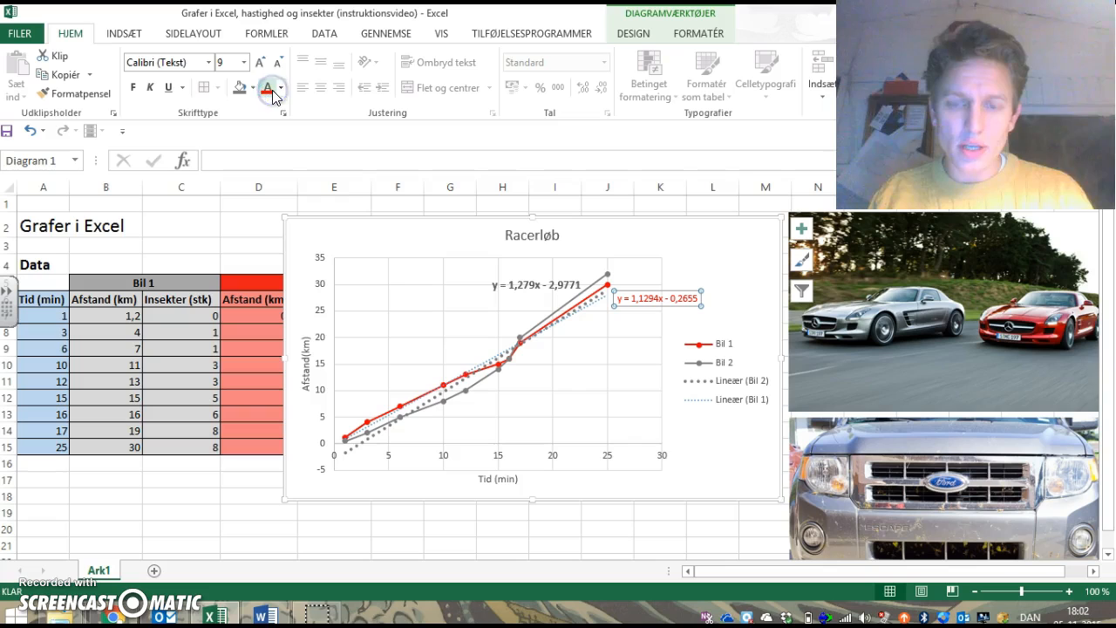
{"action": "left_click", "coordinate": [259, 62]}
{"action": "left_click", "coordinate": [259, 62]}
{"action": "left_click_drag", "start_coordinate": [635, 288], "coordinate": [660, 287]}
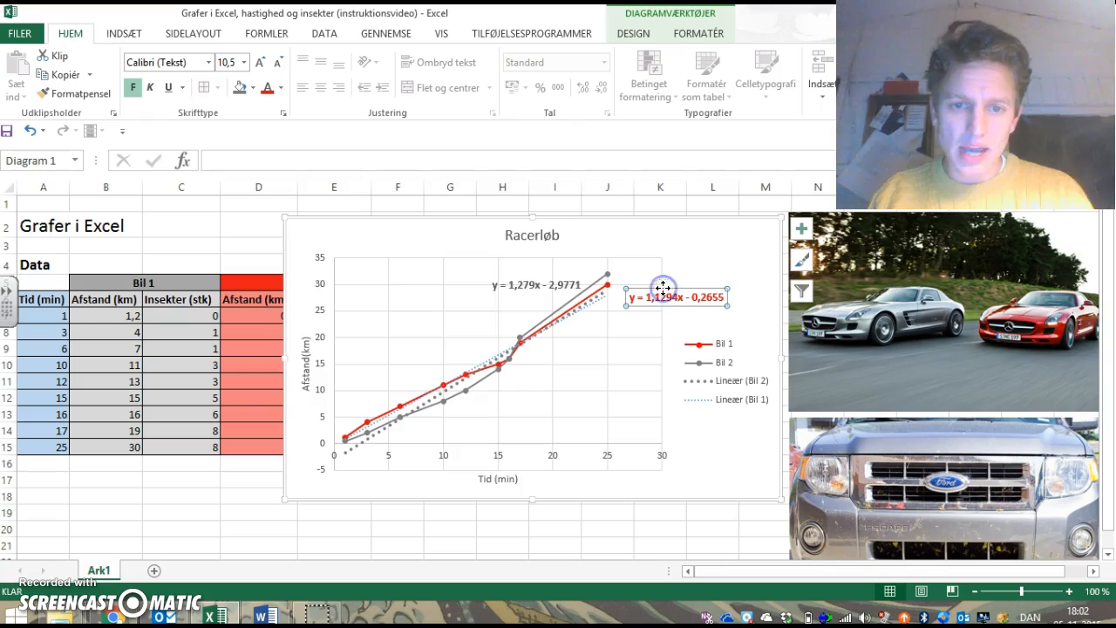
Step: Change the Bil 1 trendline's colour to the recently used red and set its thickness to 3 pt
{"action": "left_click", "coordinate": [387, 416]}
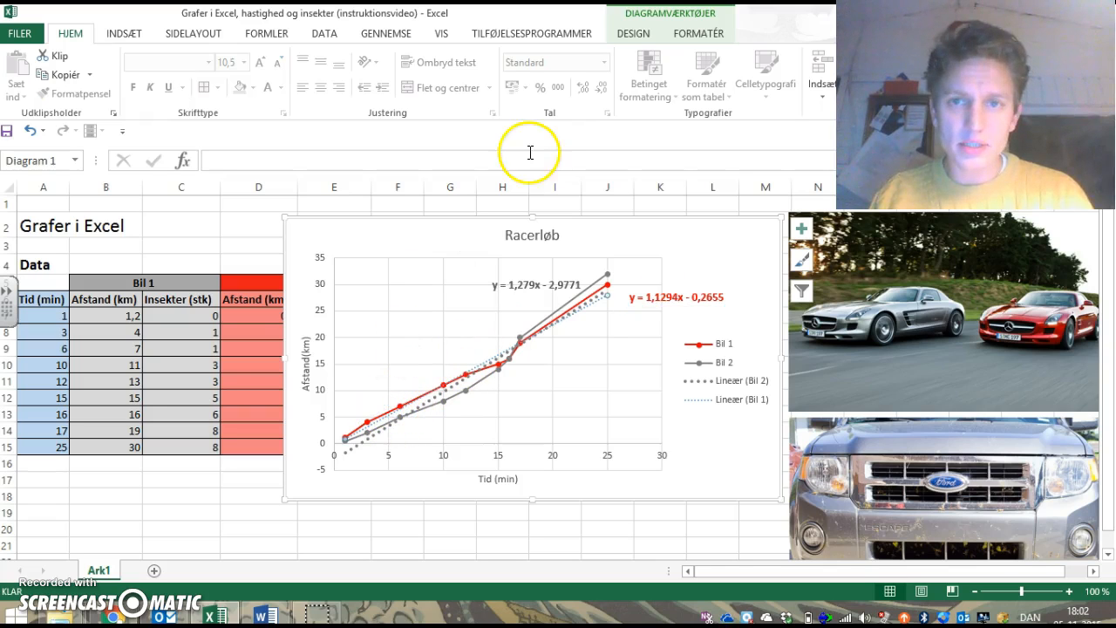
{"action": "left_click", "coordinate": [637, 35]}
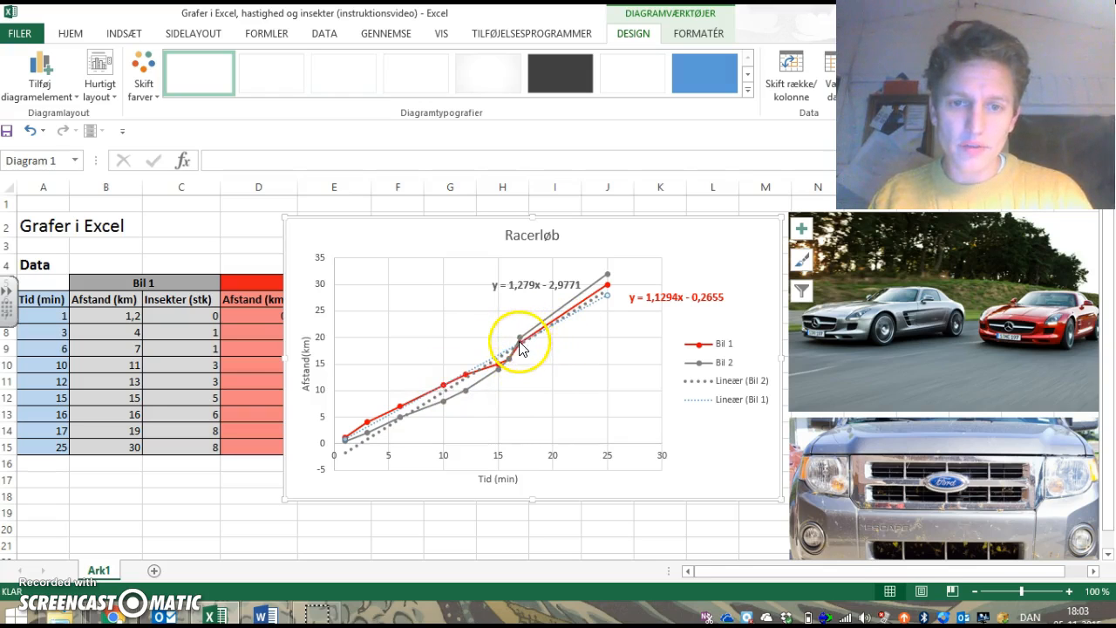
{"action": "mouse_move", "coordinate": [523, 341]}
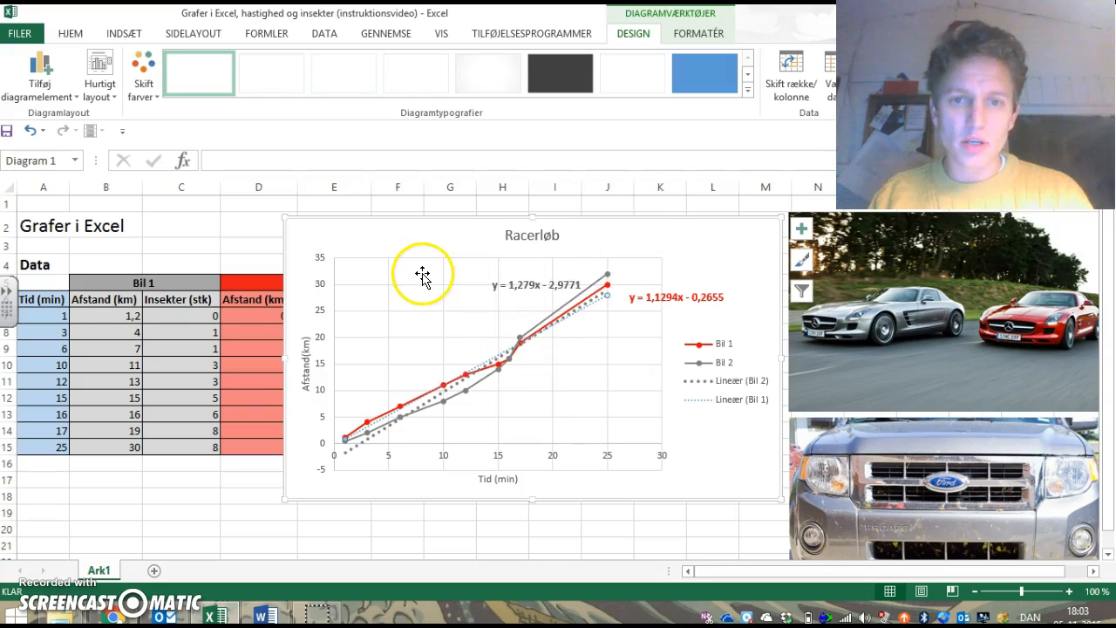
{"action": "left_click", "coordinate": [691, 35]}
{"action": "left_click", "coordinate": [499, 76]}
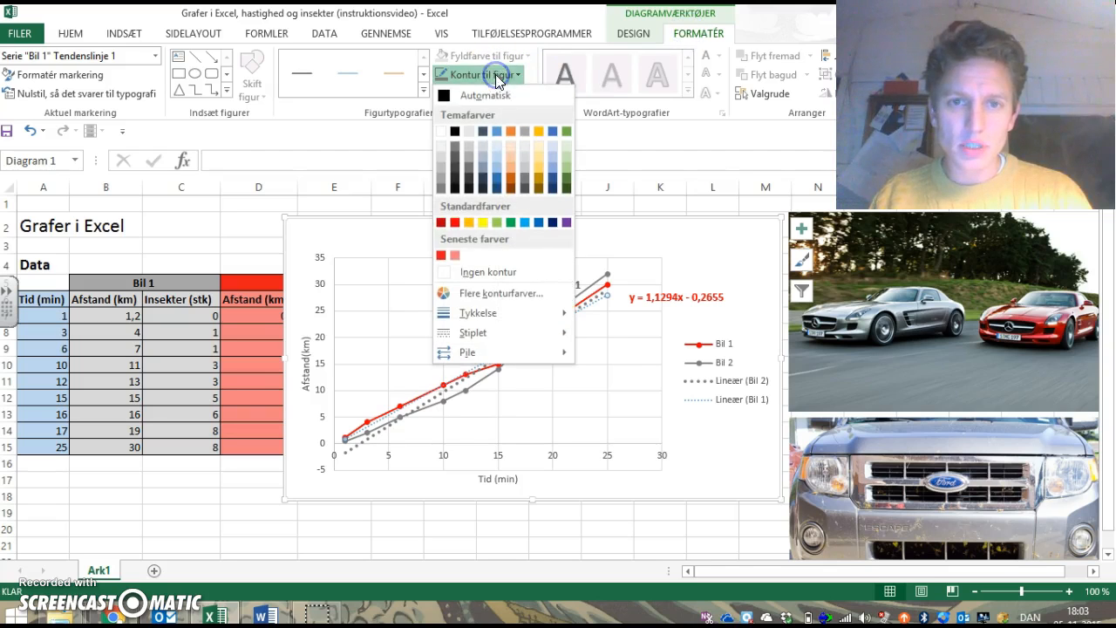
{"action": "left_click", "coordinate": [444, 252]}
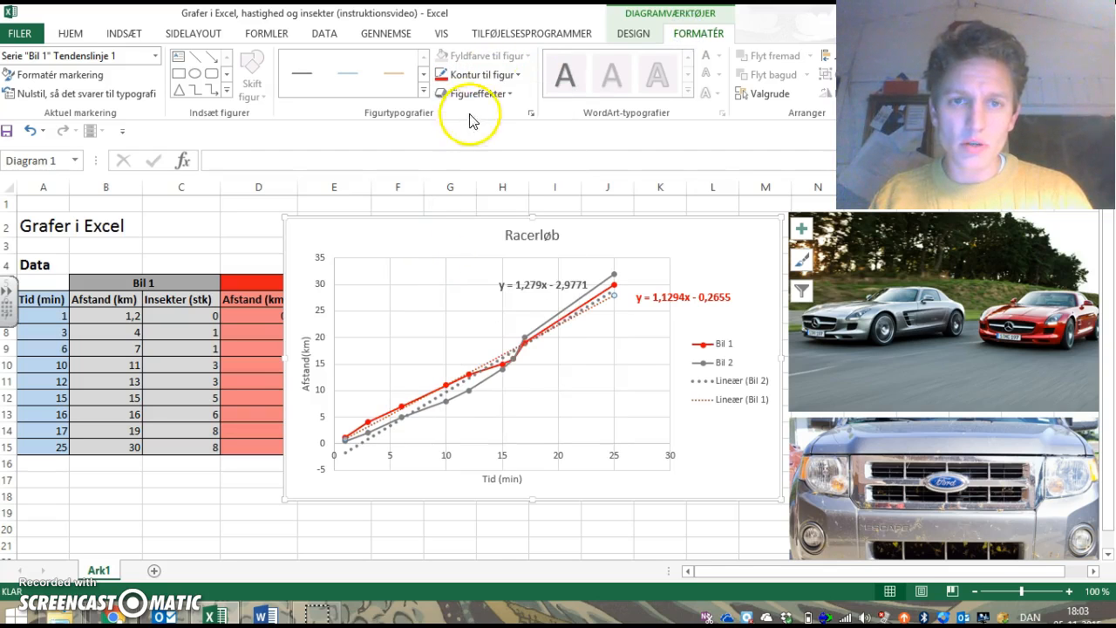
{"action": "left_click", "coordinate": [488, 75]}
{"action": "mouse_move", "coordinate": [493, 331]}
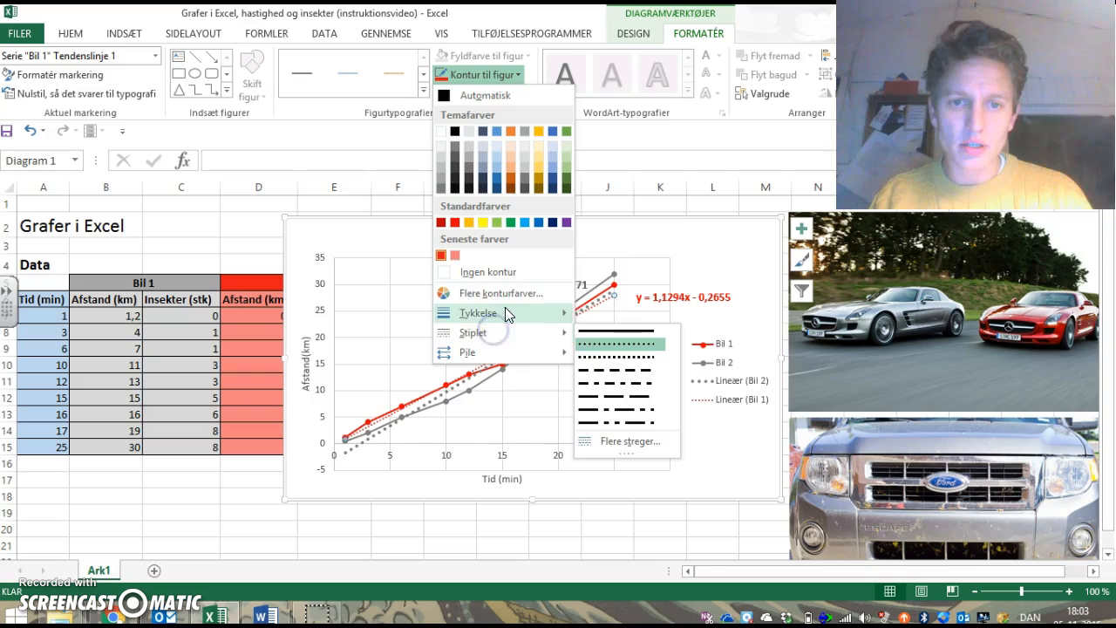
{"action": "mouse_move", "coordinate": [505, 306]}
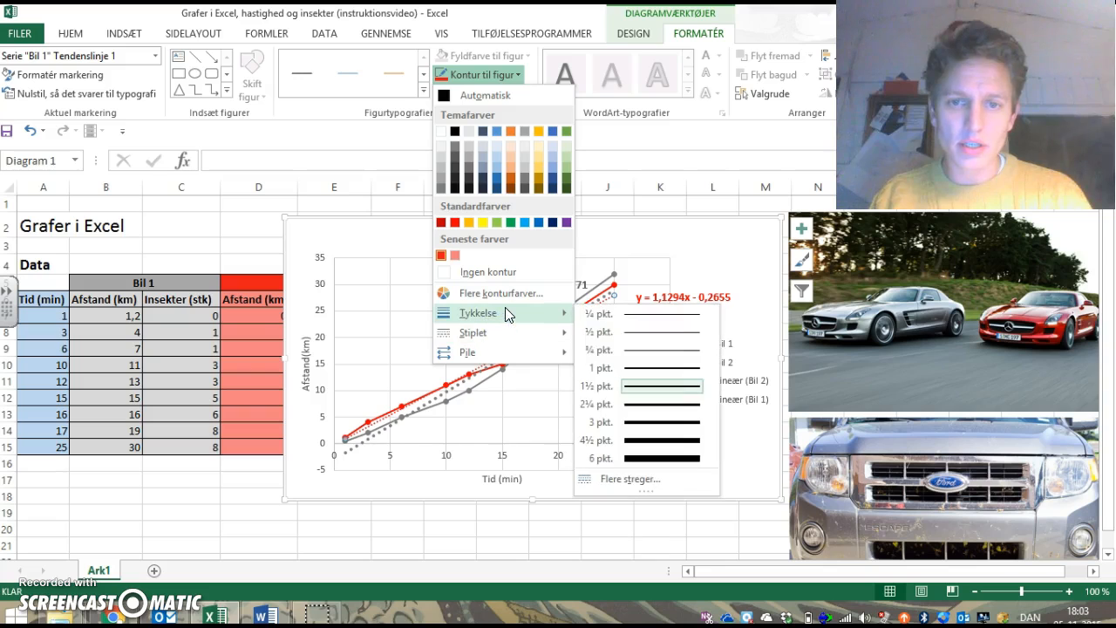
{"action": "left_click", "coordinate": [686, 426]}
{"action": "left_click", "coordinate": [715, 271]}
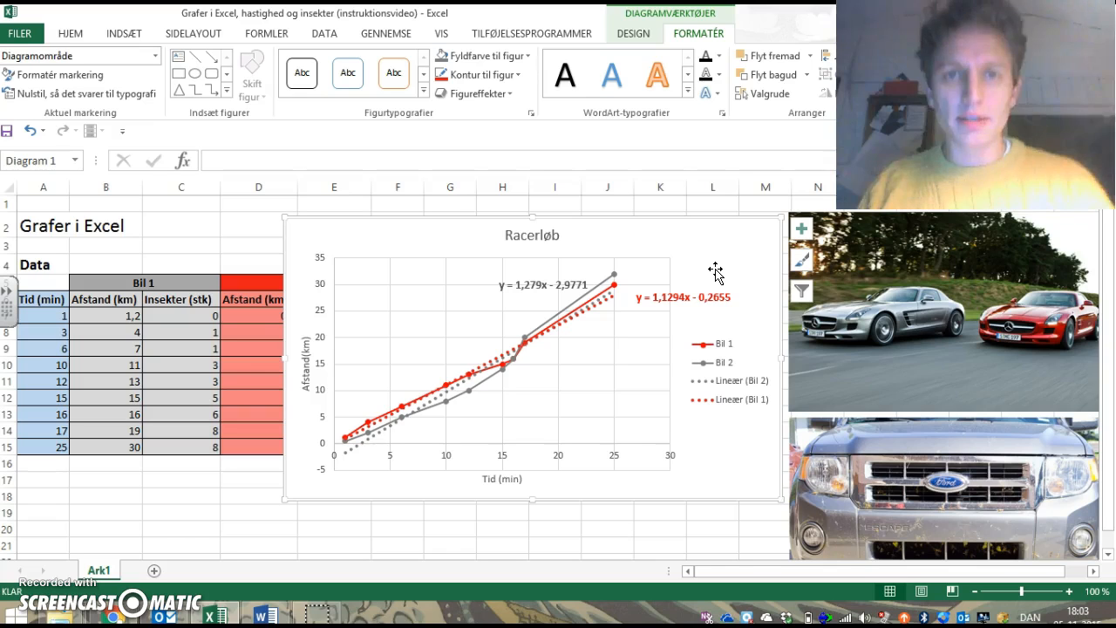
Step: Highlight the slope coefficients in the Bil 1 and Bil 2 trendline equations to compare the two cars
{"action": "left_click", "coordinate": [656, 295]}
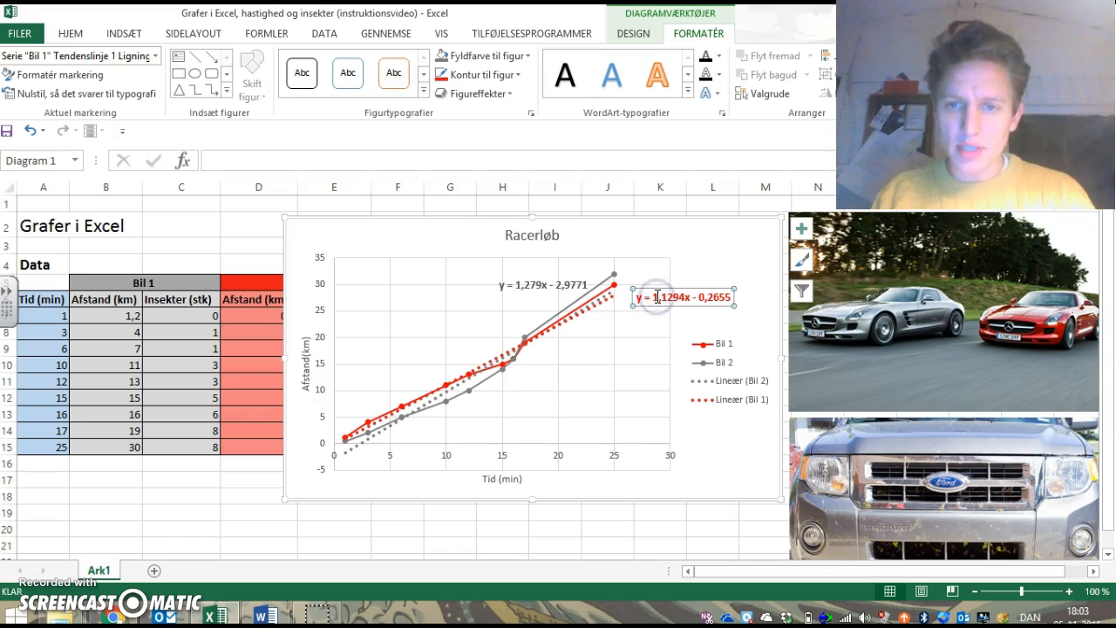
{"action": "left_click_drag", "start_coordinate": [658, 286], "coordinate": [656, 284]}
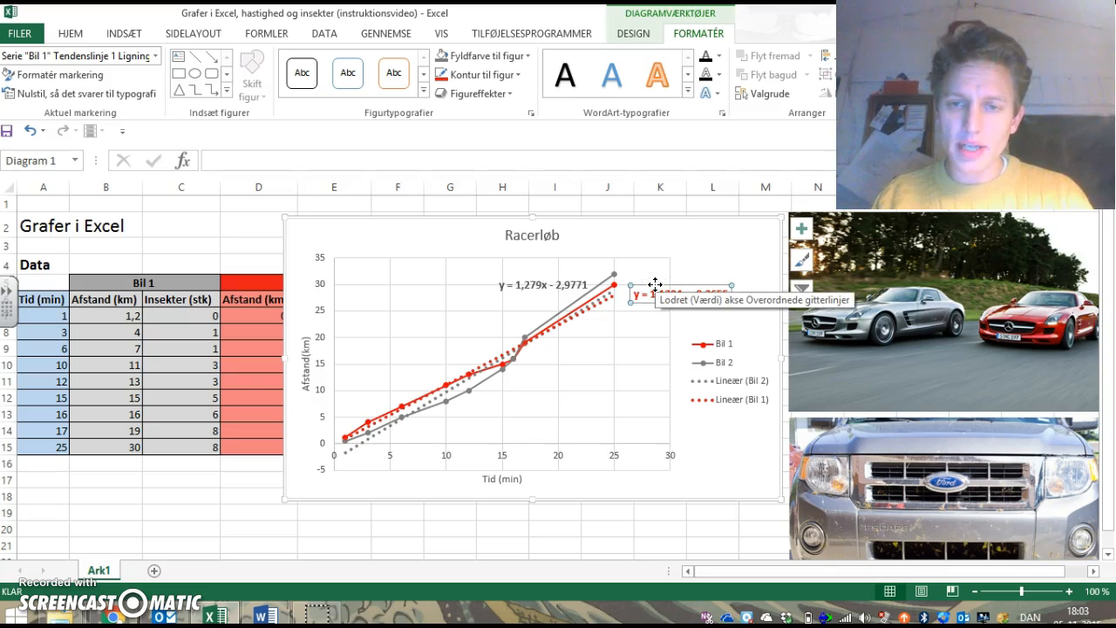
{"action": "left_click", "coordinate": [652, 293]}
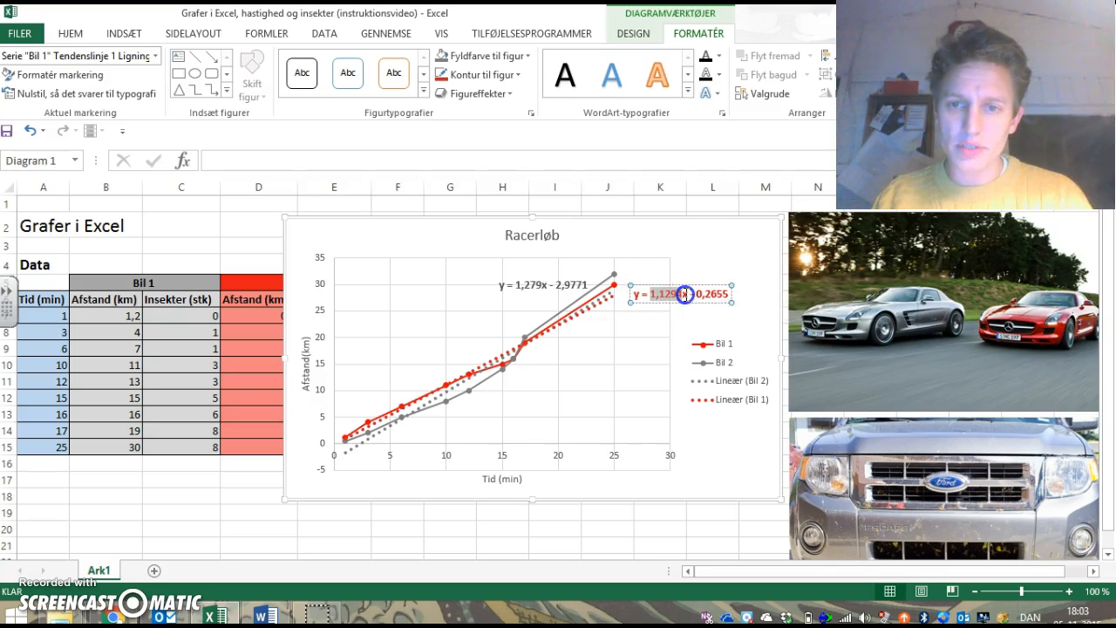
{"action": "left_click_drag", "start_coordinate": [686, 295], "coordinate": [686, 295]}
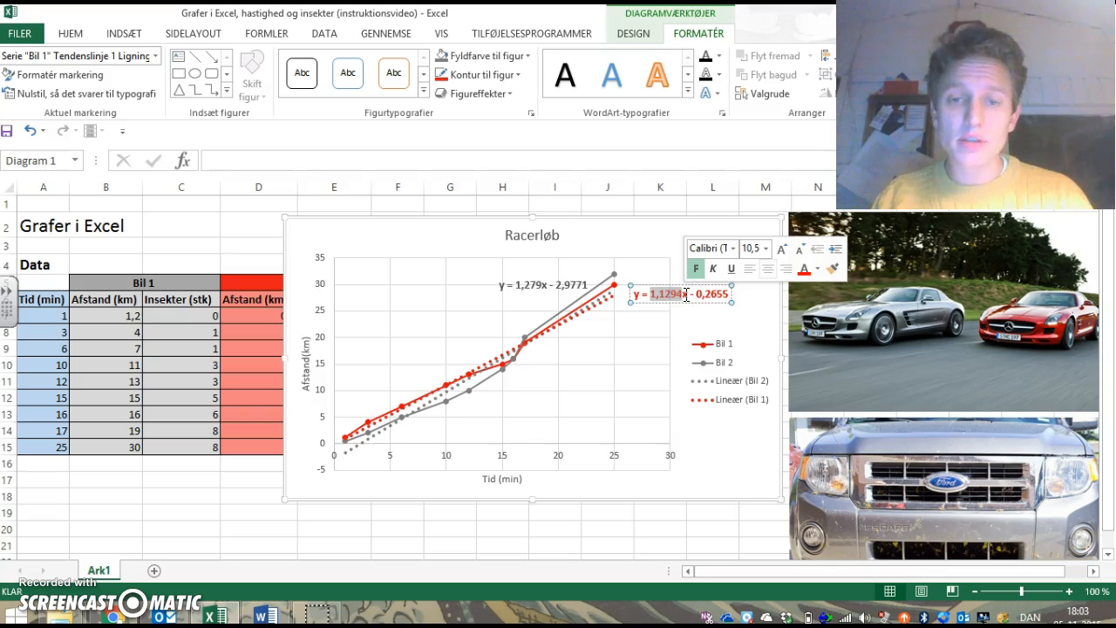
{"action": "left_click", "coordinate": [500, 369]}
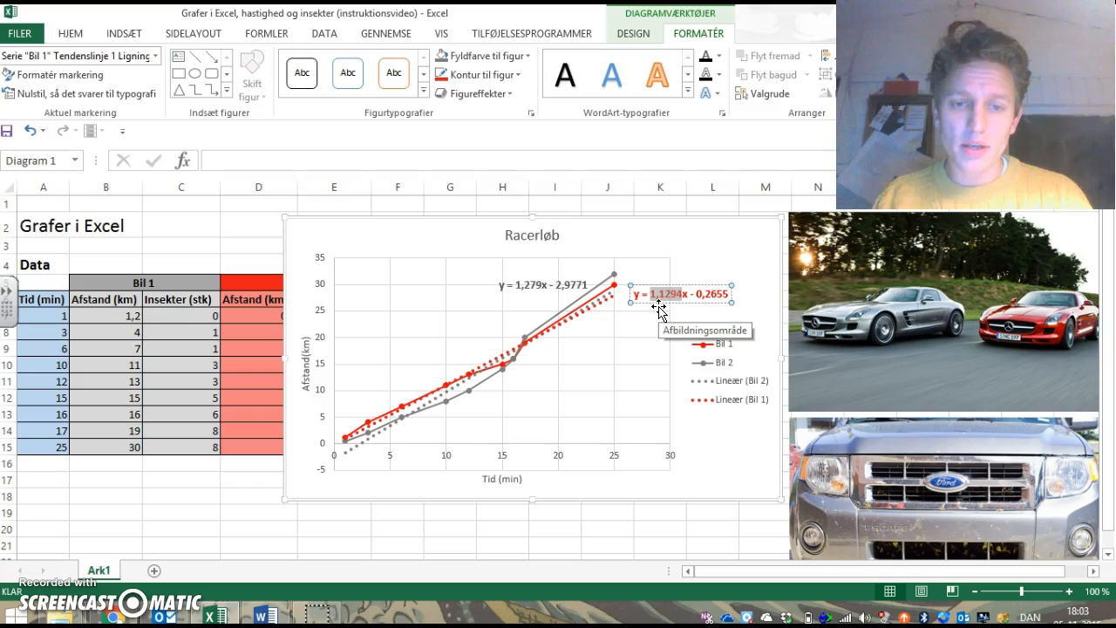
{"action": "left_click", "coordinate": [531, 282]}
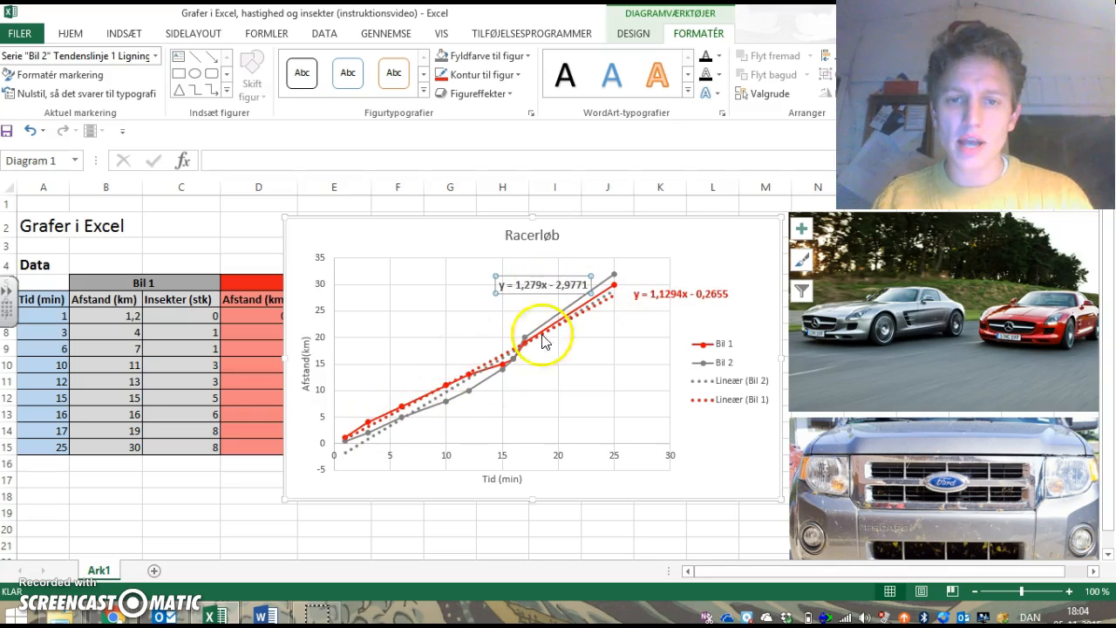
{"action": "left_click", "coordinate": [539, 286]}
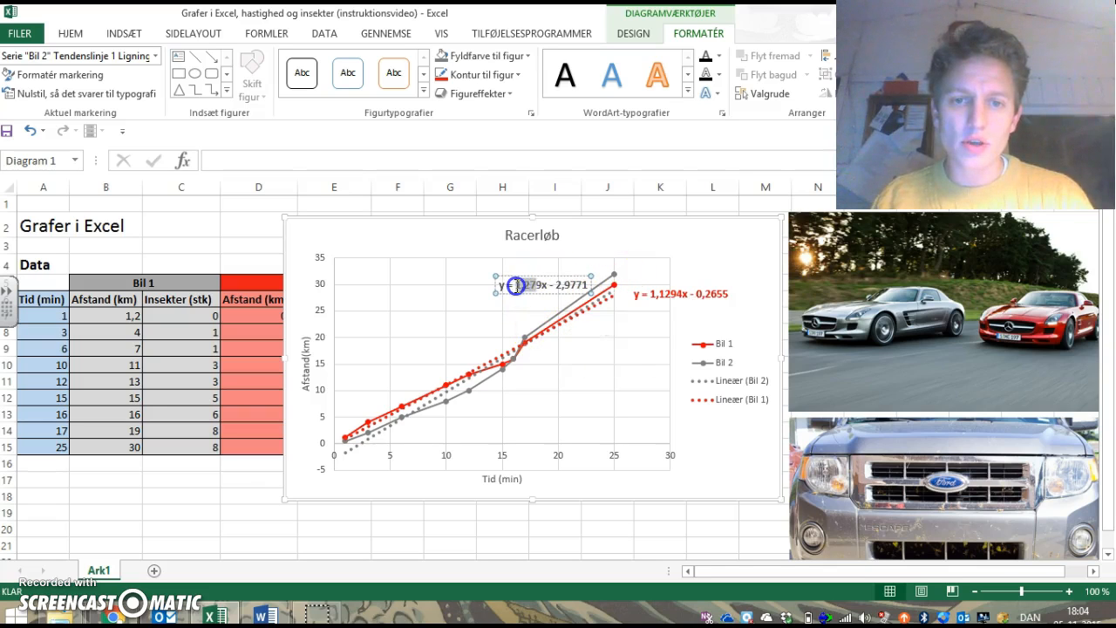
{"action": "left_click", "coordinate": [516, 286]}
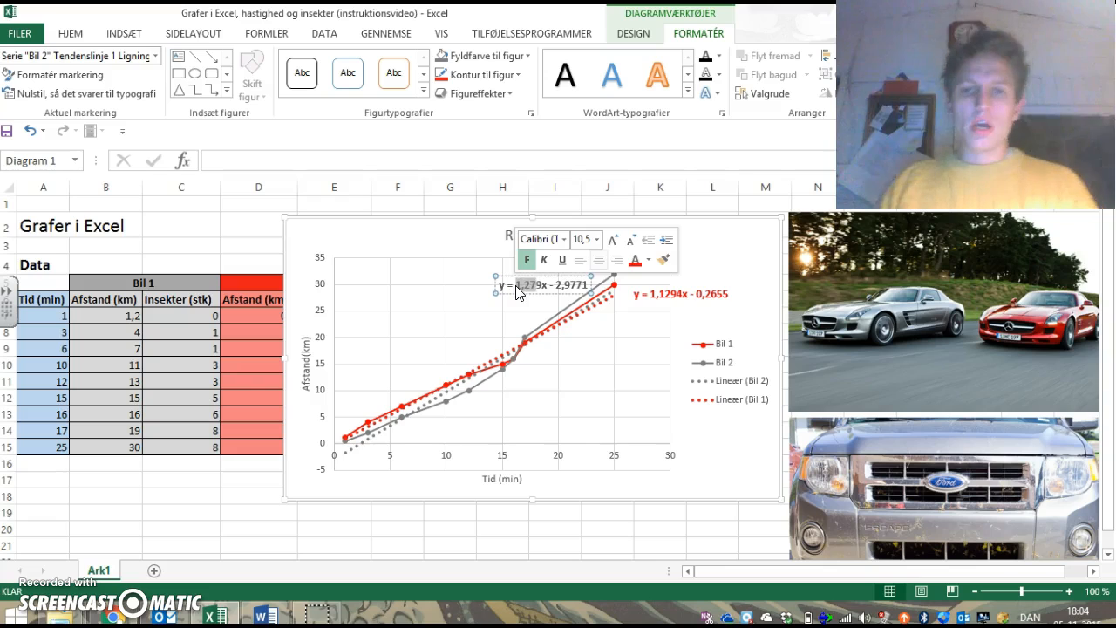
{"action": "left_click", "coordinate": [715, 282]}
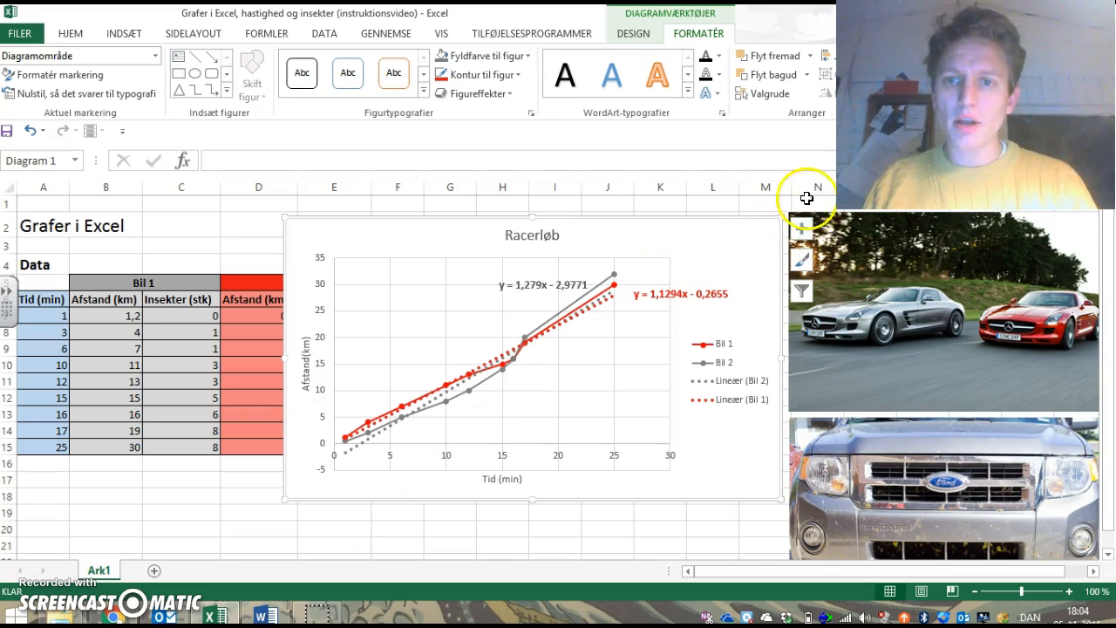
Step: Copy the Racerløb chart and paste a duplicate below it, starting at cell E20
{"action": "right_click", "coordinate": [747, 248]}
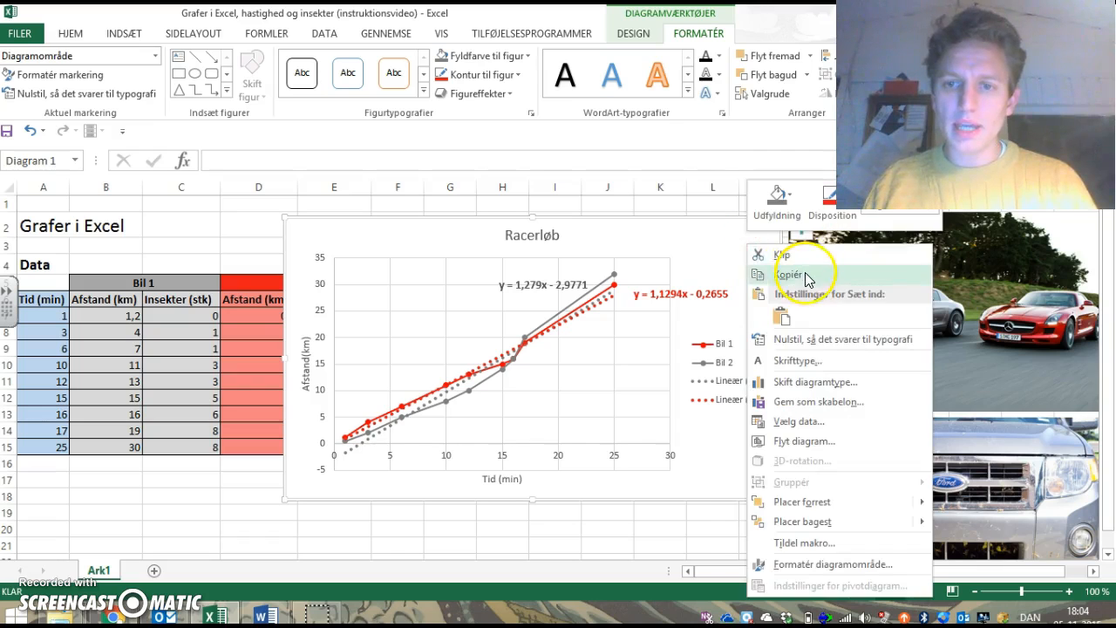
{"action": "left_click", "coordinate": [785, 277]}
{"action": "left_click", "coordinate": [325, 531]}
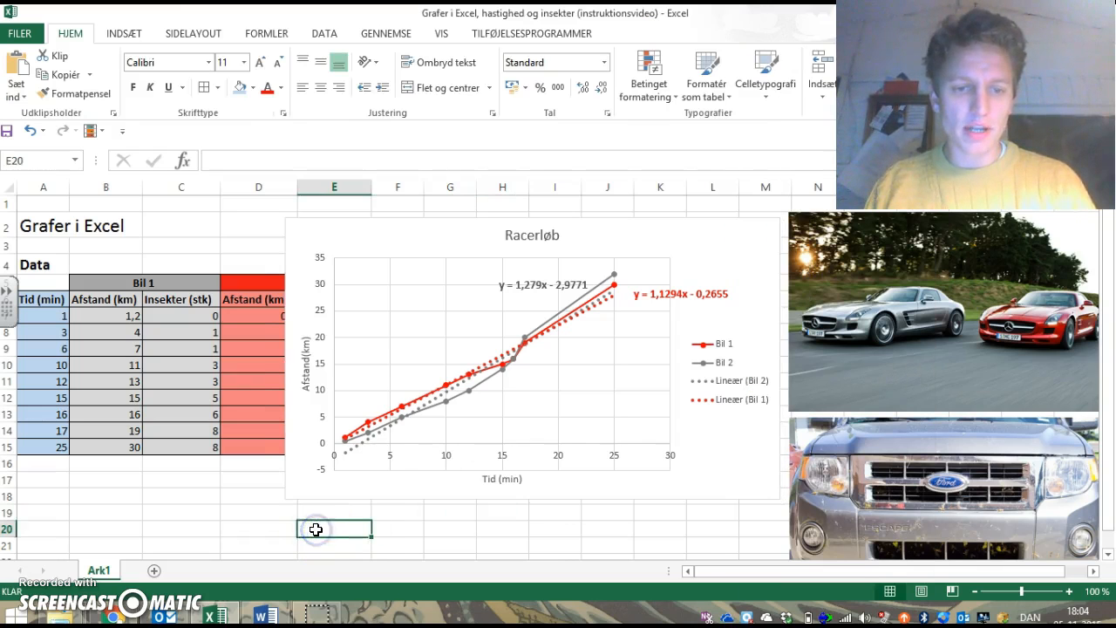
{"action": "key", "text": "ctrl+v"}
{"action": "scroll", "coordinate": [316, 534], "scroll_direction": "down", "scroll_amount": 4}
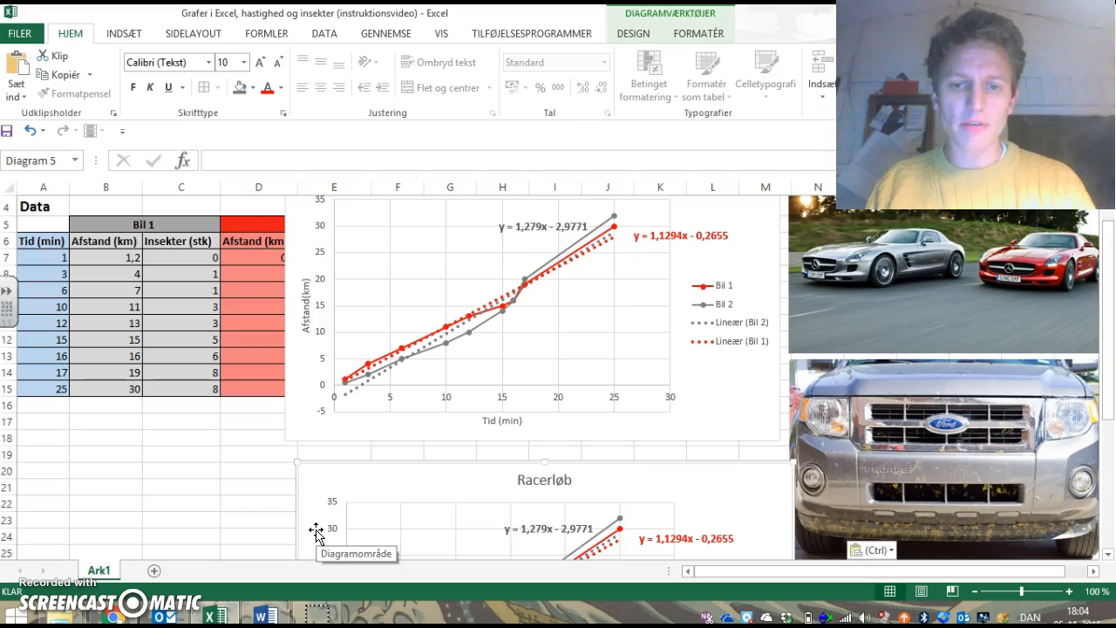
{"action": "scroll", "coordinate": [316, 534], "scroll_direction": "down", "scroll_amount": 2}
Step: Delete the Bil 1 and Bil 2 trendline equations from the duplicated chart
{"action": "left_click", "coordinate": [666, 319]}
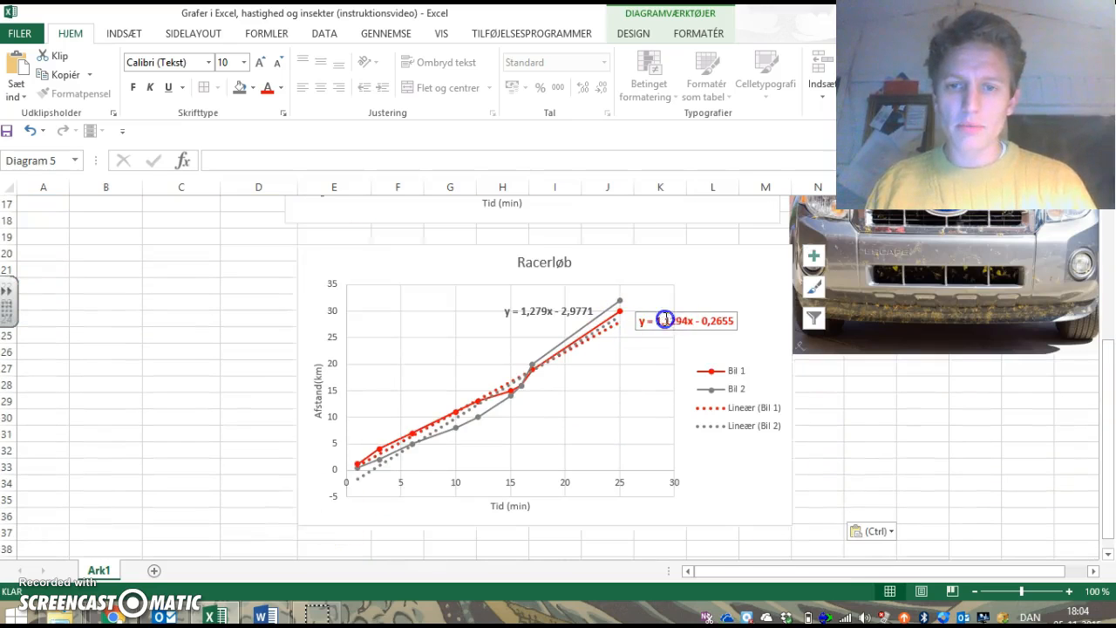
{"action": "key", "text": "Delete"}
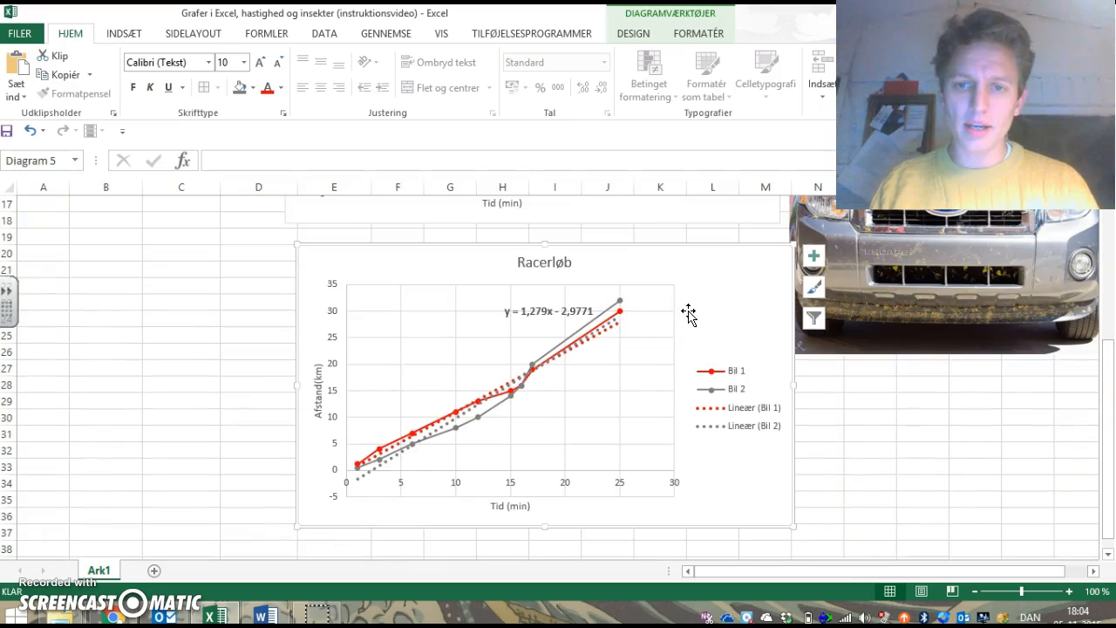
{"action": "left_click", "coordinate": [564, 308]}
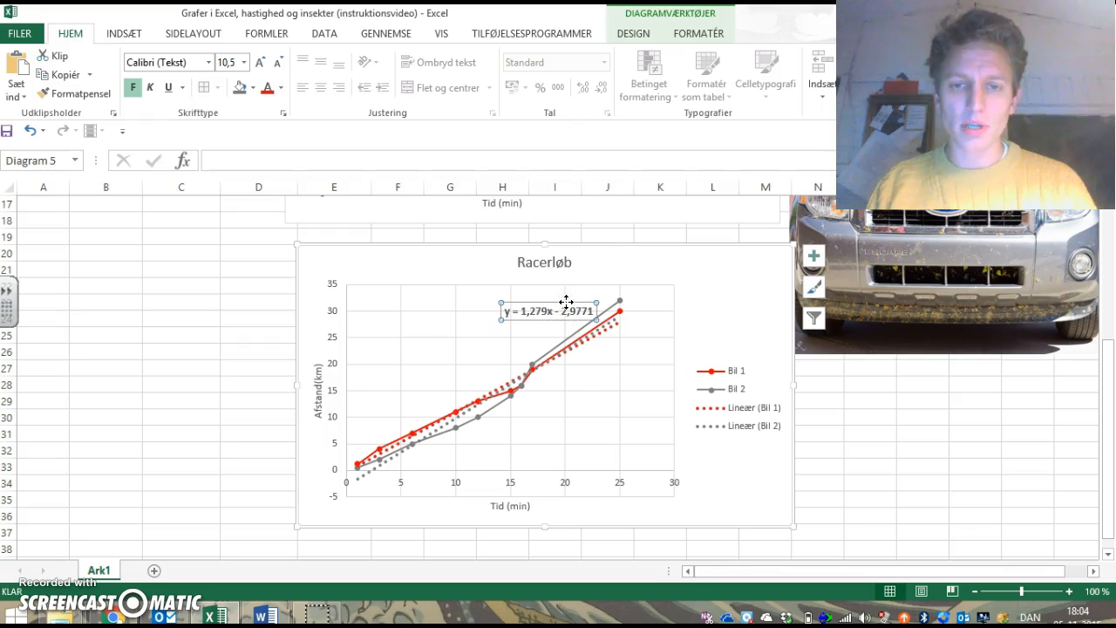
{"action": "right_click", "coordinate": [566, 301]}
{"action": "left_click", "coordinate": [619, 314]}
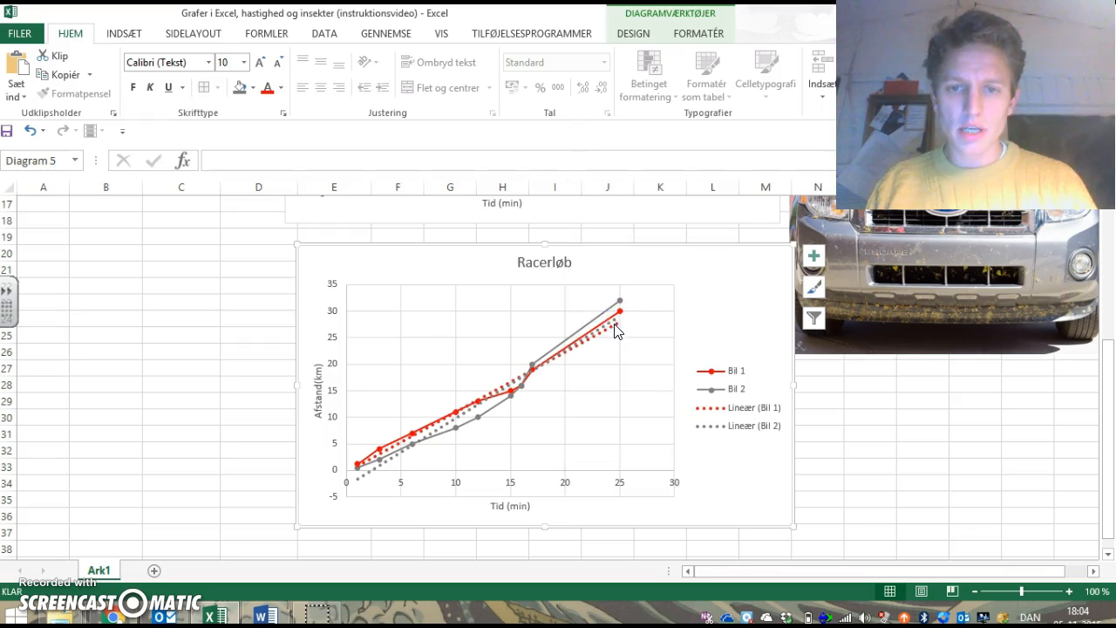
Step: Delete the Bil 2 and Bil 1 linear trendlines from the duplicated chart
{"action": "left_click", "coordinate": [616, 325]}
{"action": "right_click", "coordinate": [617, 325]}
{"action": "left_click", "coordinate": [656, 336]}
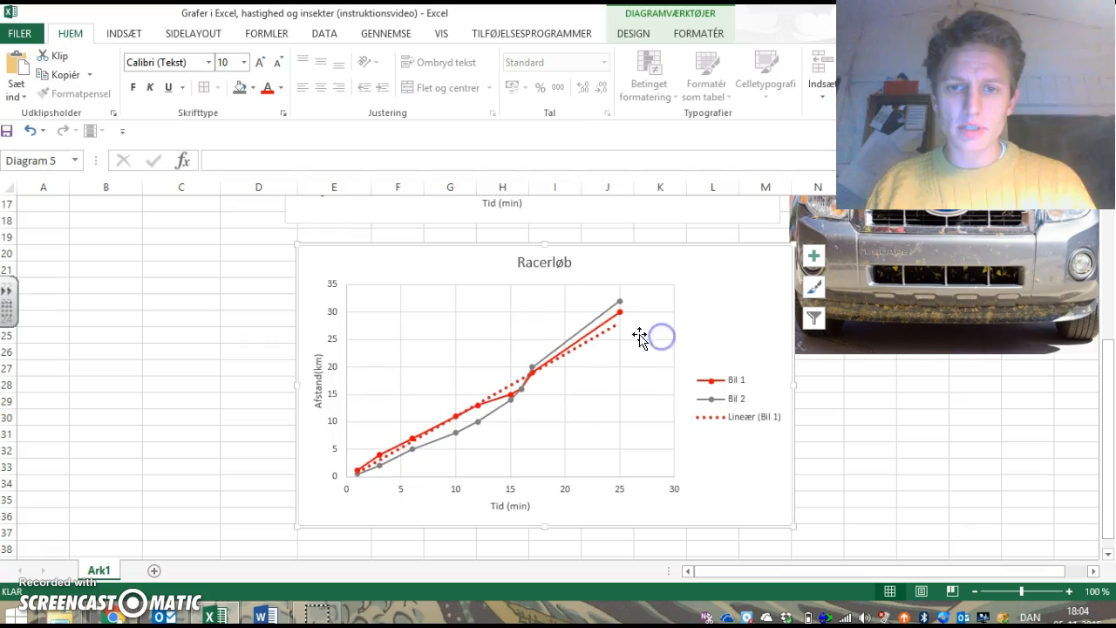
{"action": "right_click", "coordinate": [602, 330]}
{"action": "left_click", "coordinate": [634, 345]}
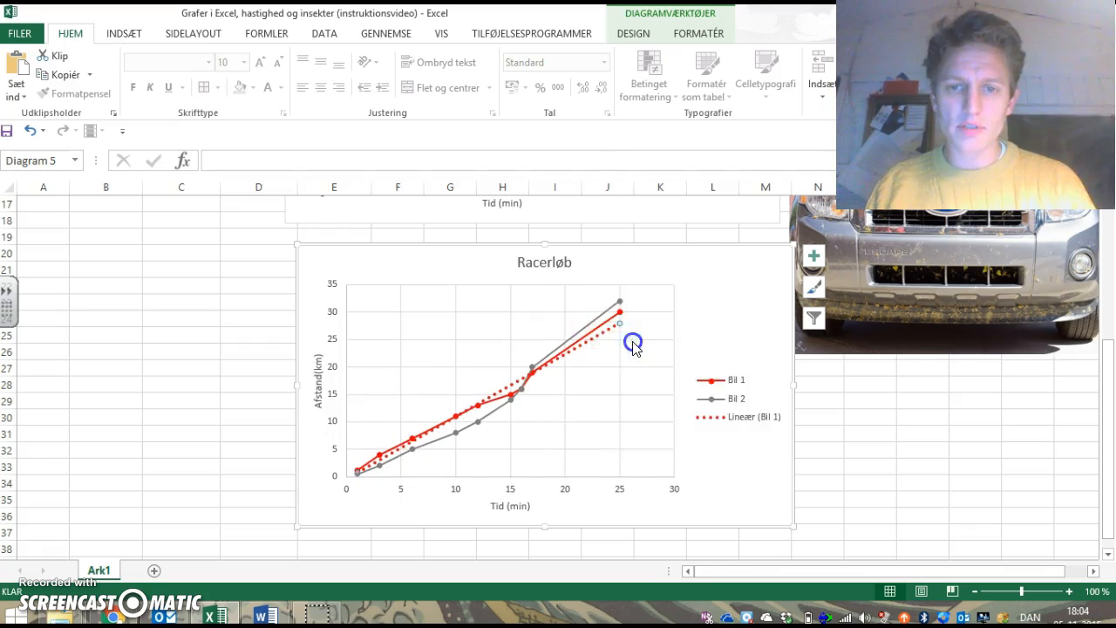
Step: Add a data series named "Insekt bil 1" to the duplicated Racerløb chart, using the times in A7:A15 as X values
{"action": "right_click", "coordinate": [487, 327]}
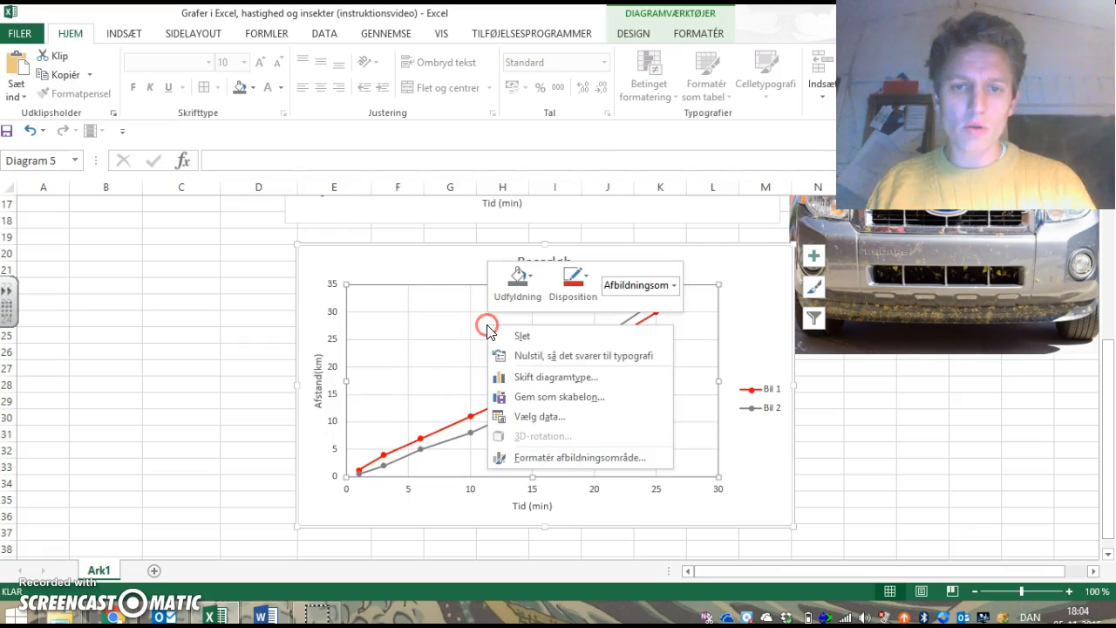
{"action": "left_click", "coordinate": [543, 410]}
{"action": "left_click", "coordinate": [513, 312]}
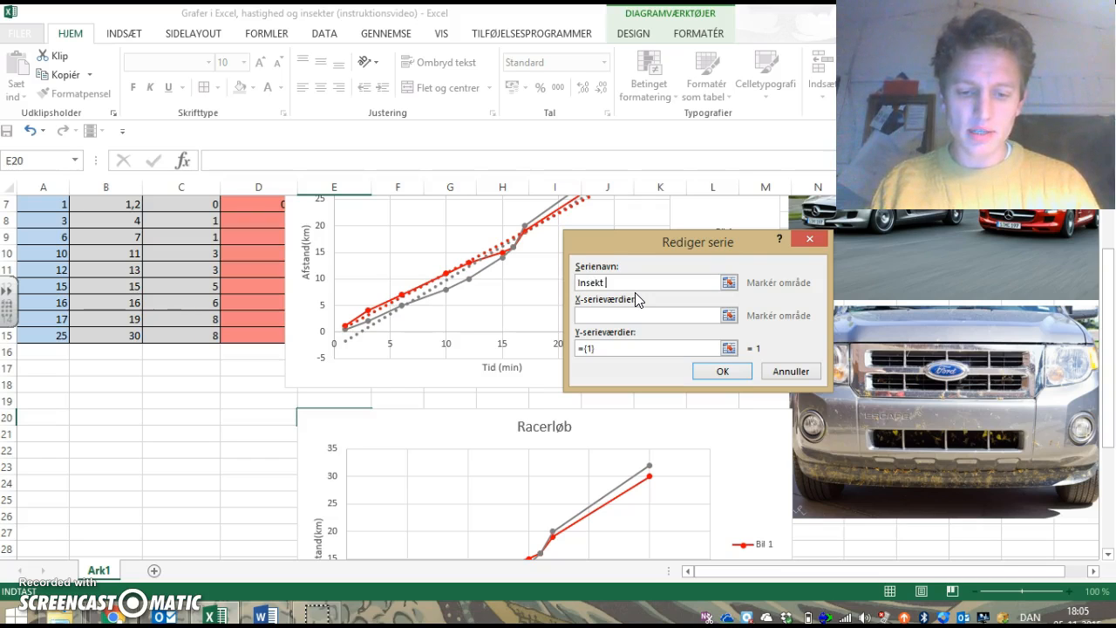
{"action": "left_click", "coordinate": [729, 315]}
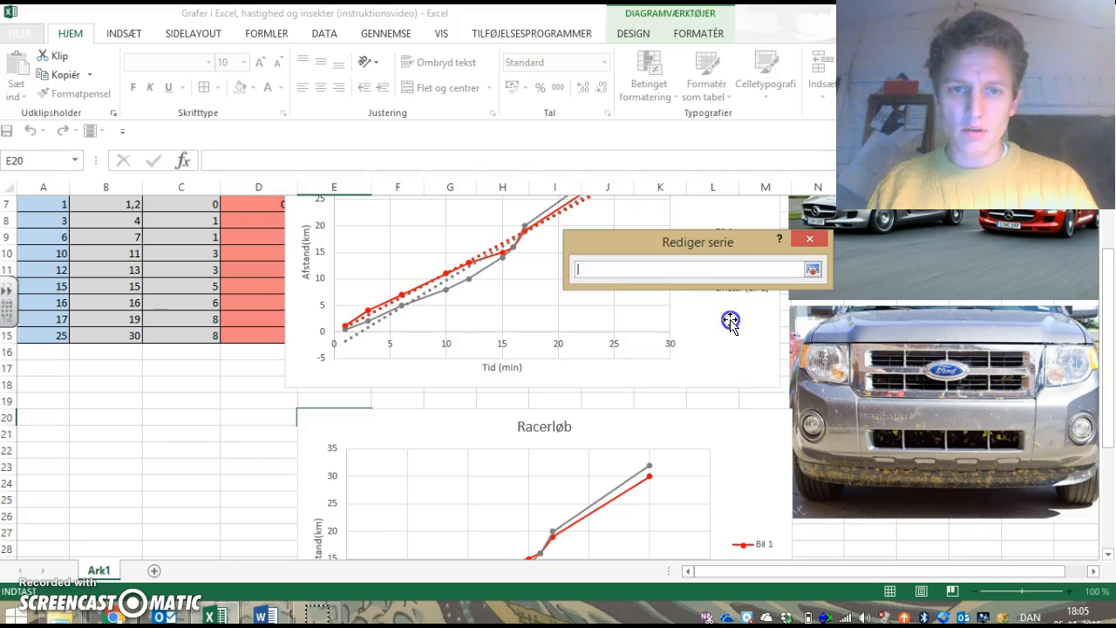
{"action": "left_click", "coordinate": [376, 325]}
{"action": "scroll", "coordinate": [377, 327], "scroll_direction": "up", "scroll_amount": 1}
{"action": "scroll", "coordinate": [378, 327], "scroll_direction": "up", "scroll_amount": 2}
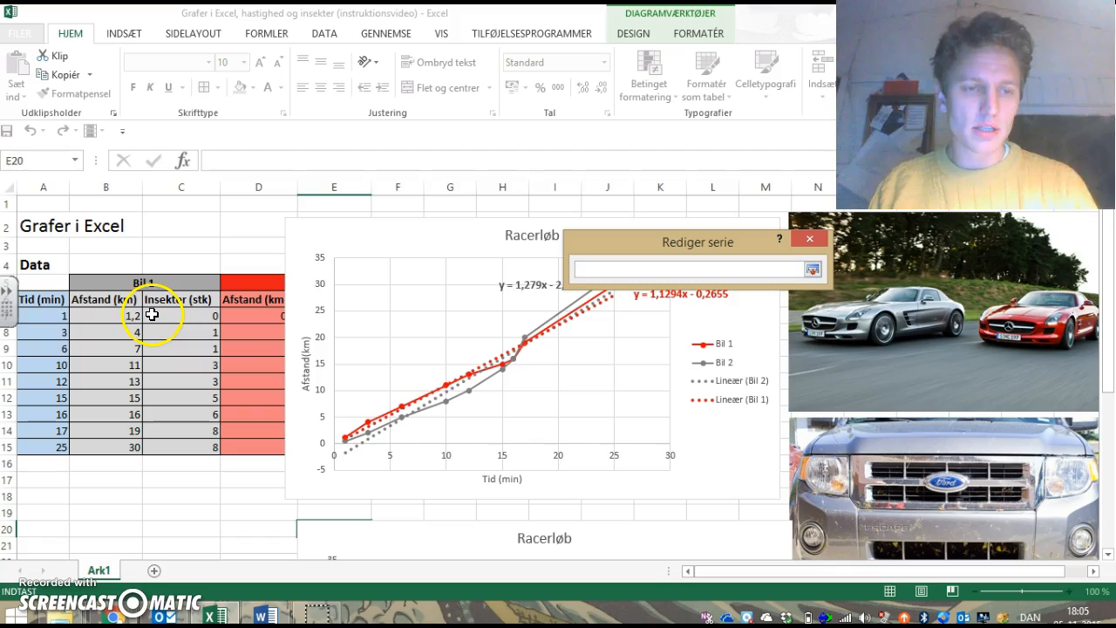
{"action": "left_click_drag", "start_coordinate": [36, 312], "coordinate": [38, 445]}
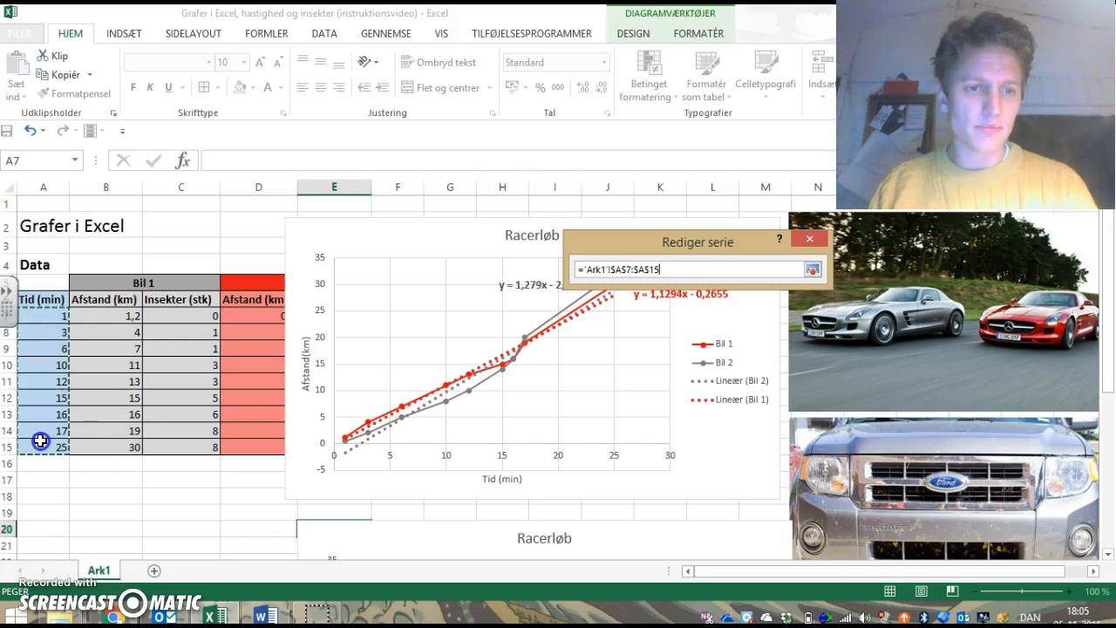
{"action": "left_click", "coordinate": [810, 272]}
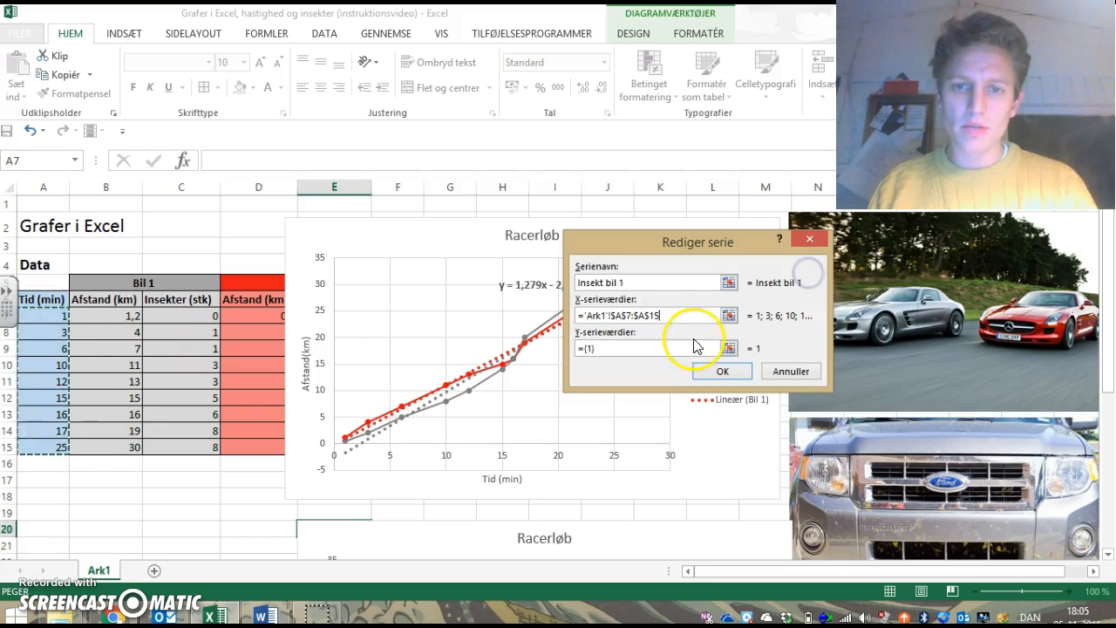
Step: Set the new series' Y values to the Bil 1 insect counts in C7:C15 and apply the chart data changes
{"action": "left_click", "coordinate": [730, 350]}
{"action": "left_click_drag", "start_coordinate": [202, 316], "coordinate": [203, 443]}
{"action": "left_click", "coordinate": [813, 269]}
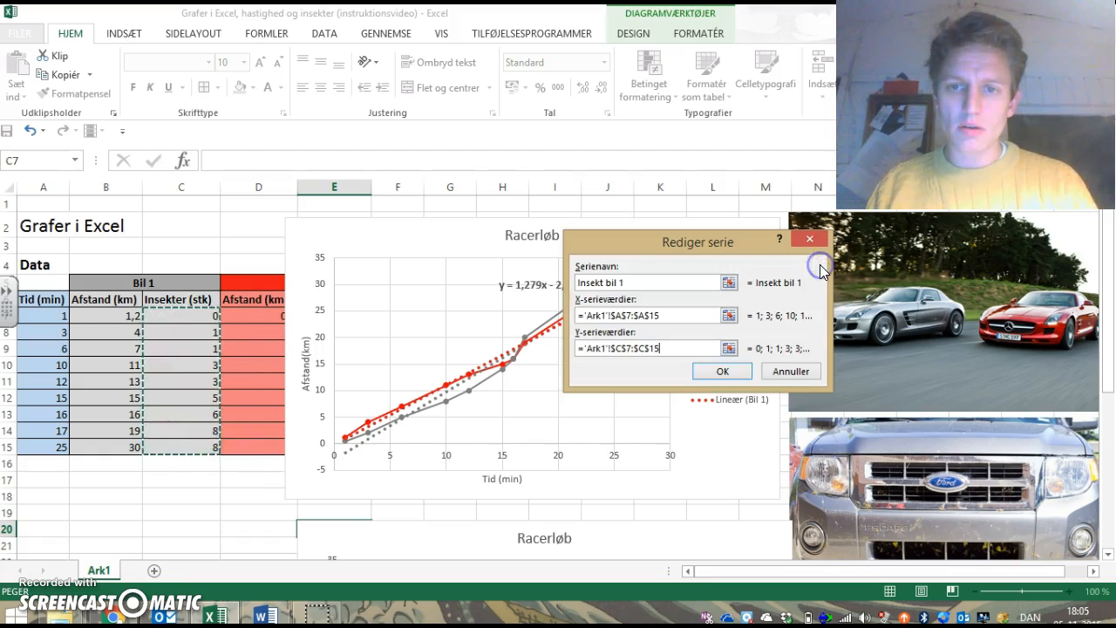
{"action": "left_click", "coordinate": [723, 372]}
{"action": "left_click", "coordinate": [824, 422]}
{"action": "scroll", "coordinate": [822, 419], "scroll_direction": "down", "scroll_amount": 3}
{"action": "scroll", "coordinate": [822, 419], "scroll_direction": "down", "scroll_amount": 3}
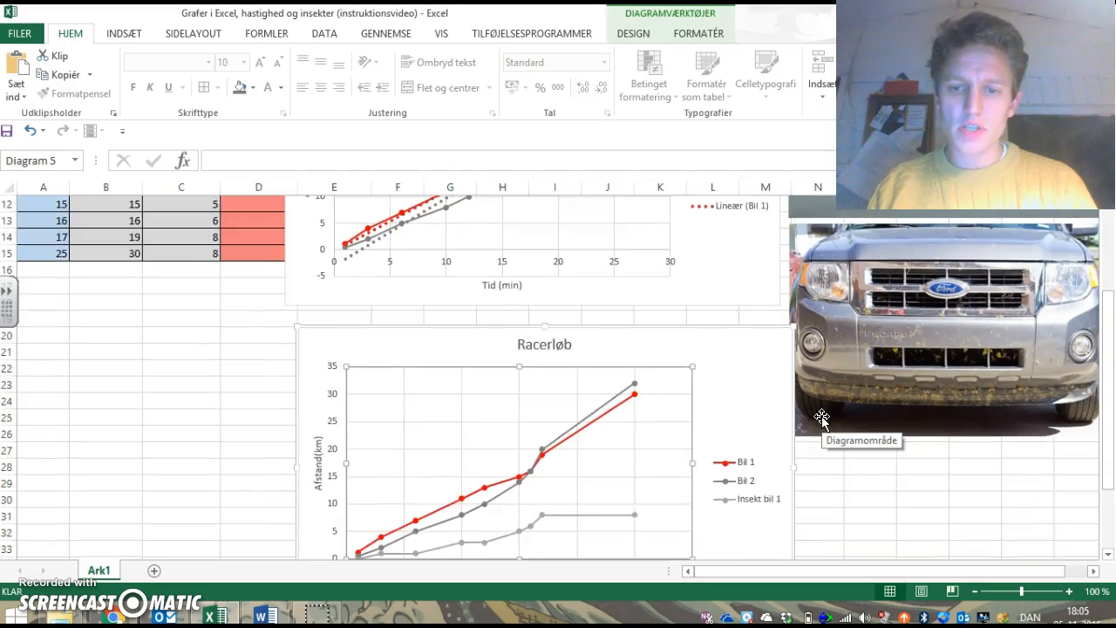
{"action": "left_click", "coordinate": [749, 422]}
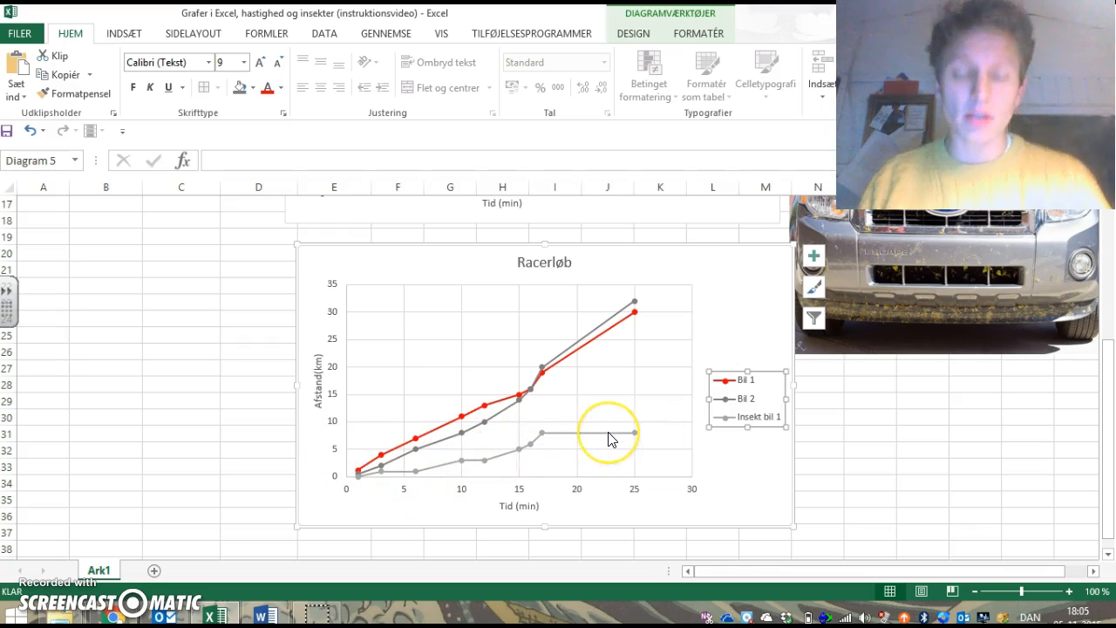
{"action": "mouse_move", "coordinate": [610, 439]}
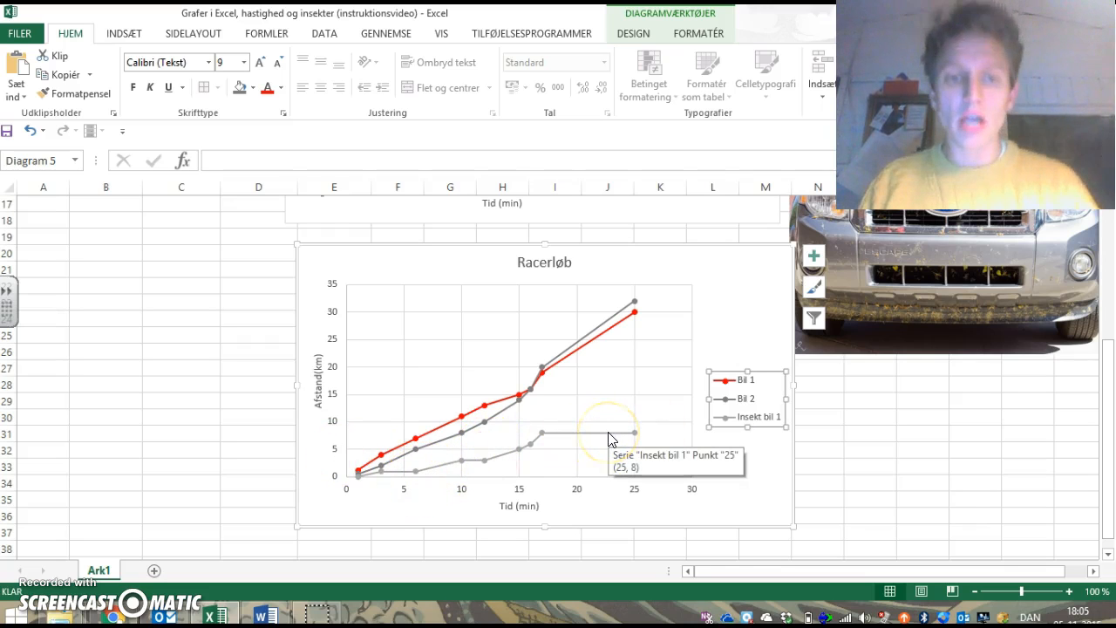
{"action": "left_click", "coordinate": [318, 370]}
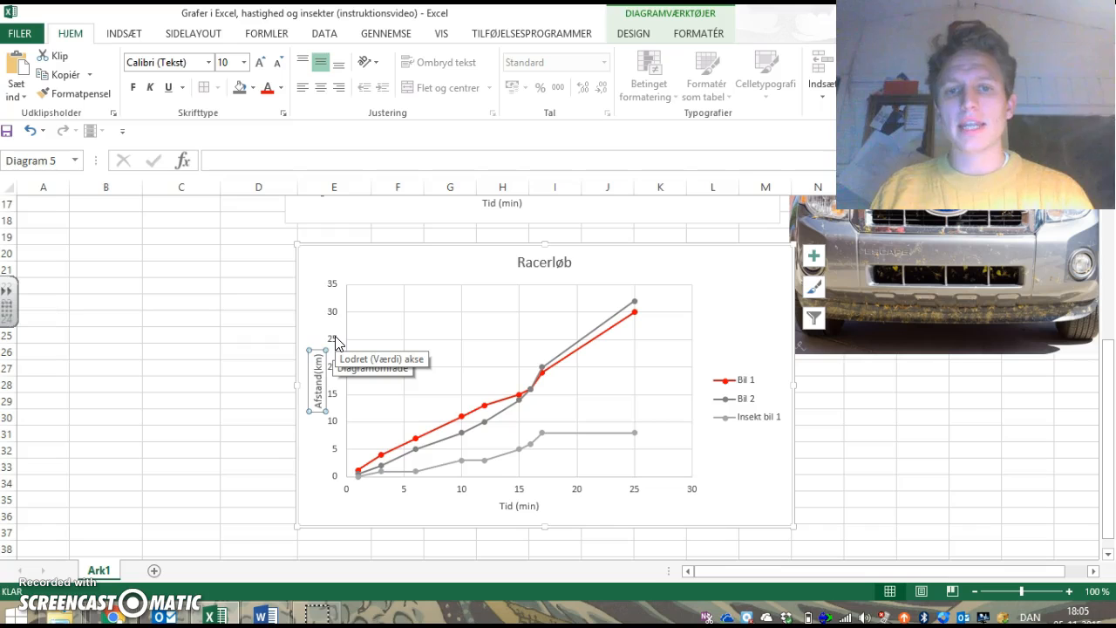
Step: Plot the Insekt bil 1 series on the secondary axis
{"action": "left_click", "coordinate": [535, 443]}
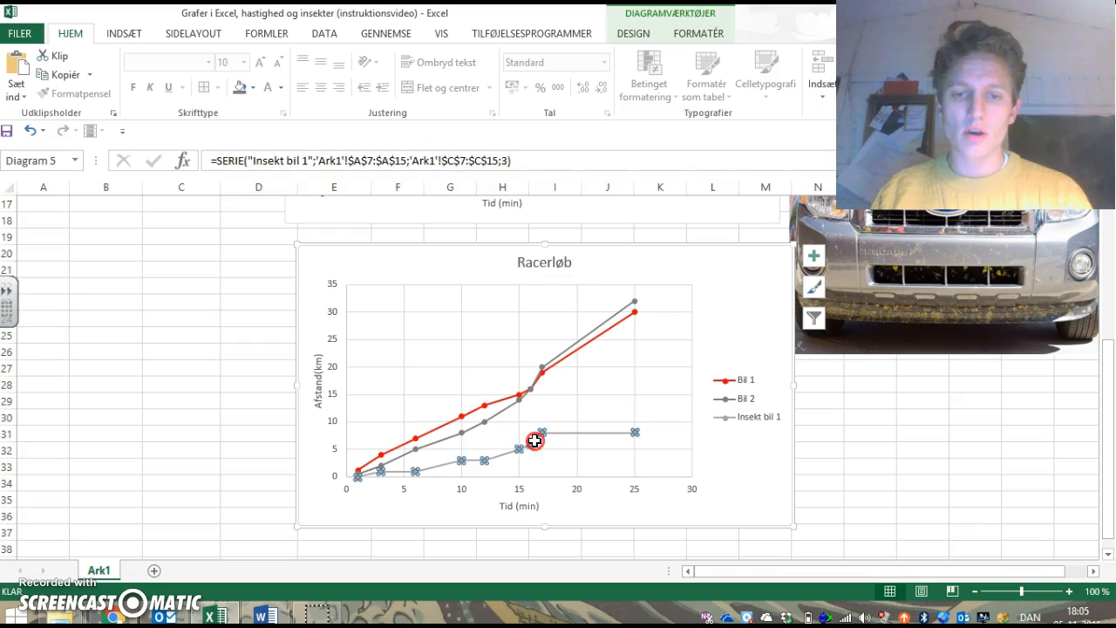
{"action": "right_click", "coordinate": [534, 440]}
{"action": "left_click", "coordinate": [639, 430]}
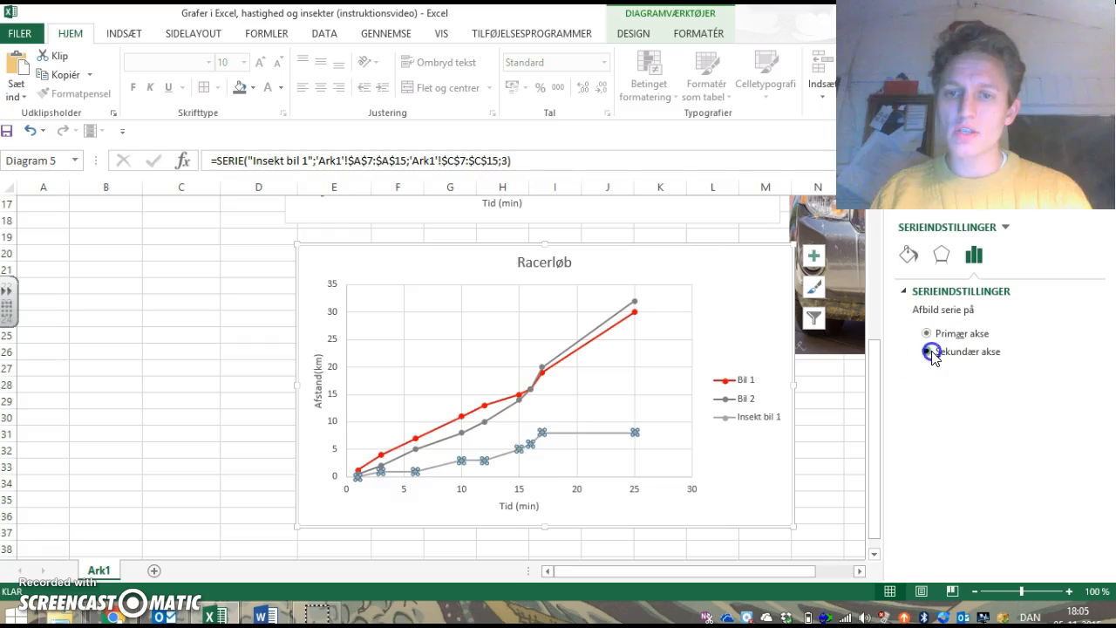
{"action": "left_click", "coordinate": [929, 351]}
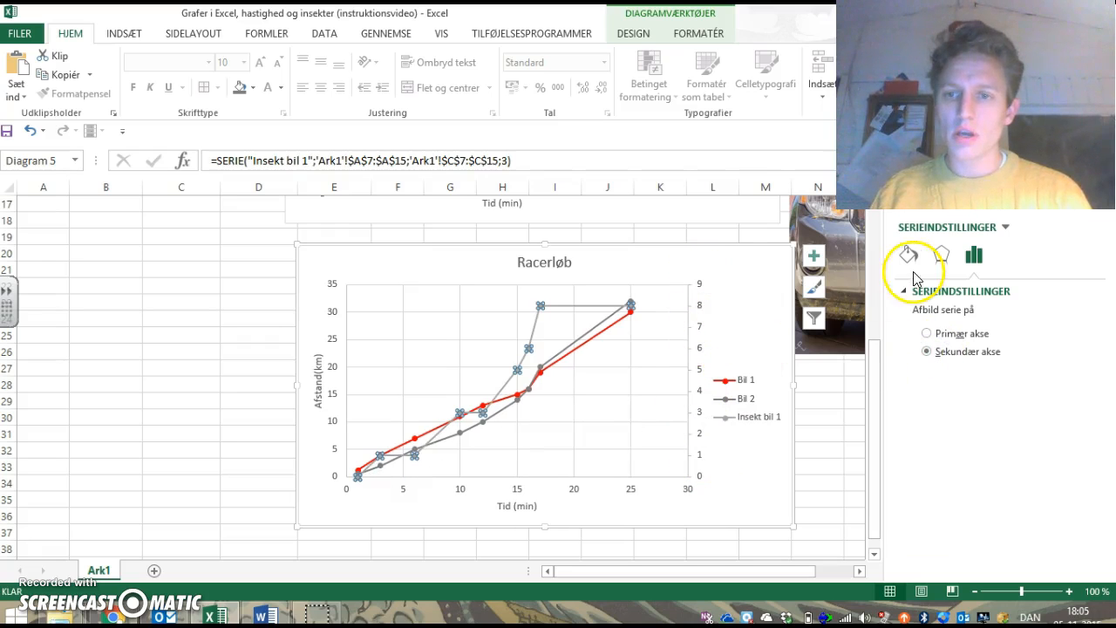
{"action": "left_click", "coordinate": [803, 253]}
Step: Turn off the axis titles and narrow the plot area from its secondary-axis side to free space before the legend
{"action": "left_click", "coordinate": [699, 346]}
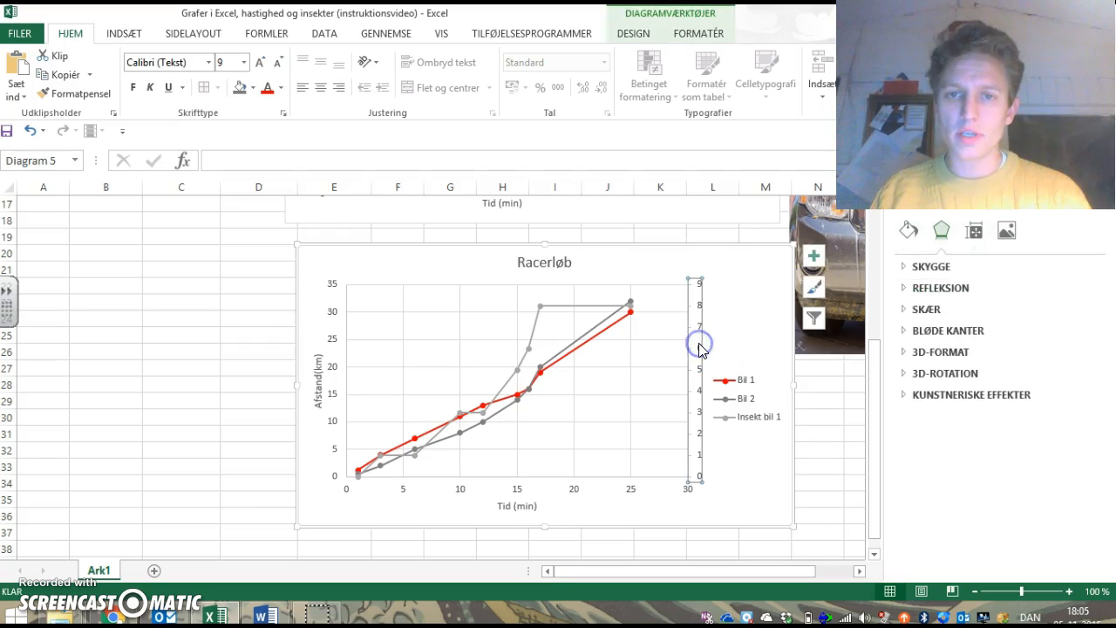
{"action": "left_click", "coordinate": [813, 256]}
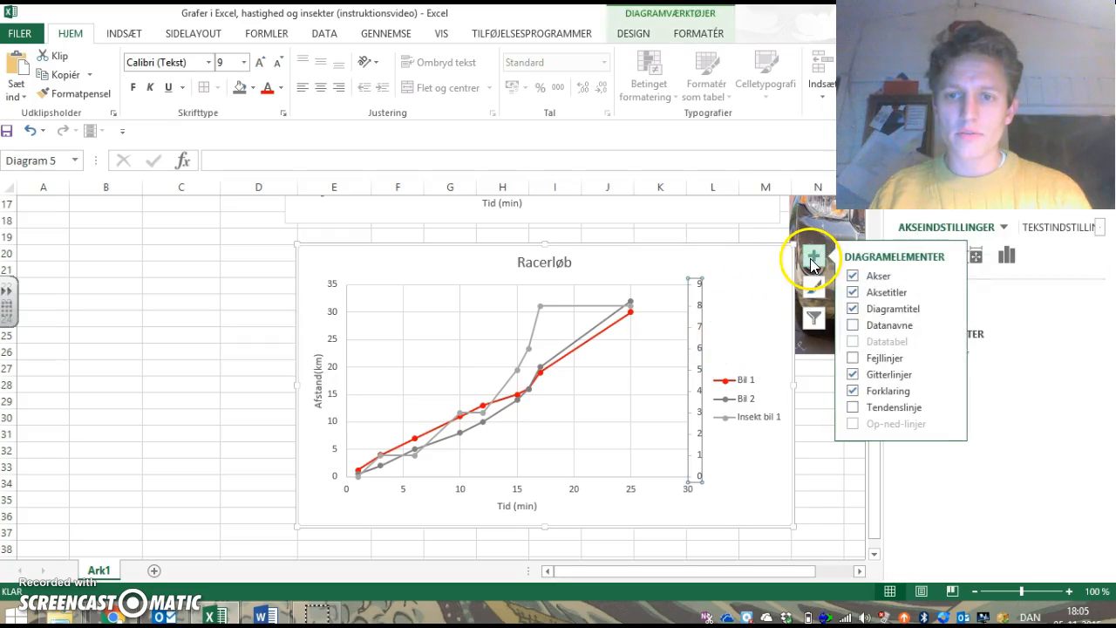
{"action": "left_click", "coordinate": [853, 292]}
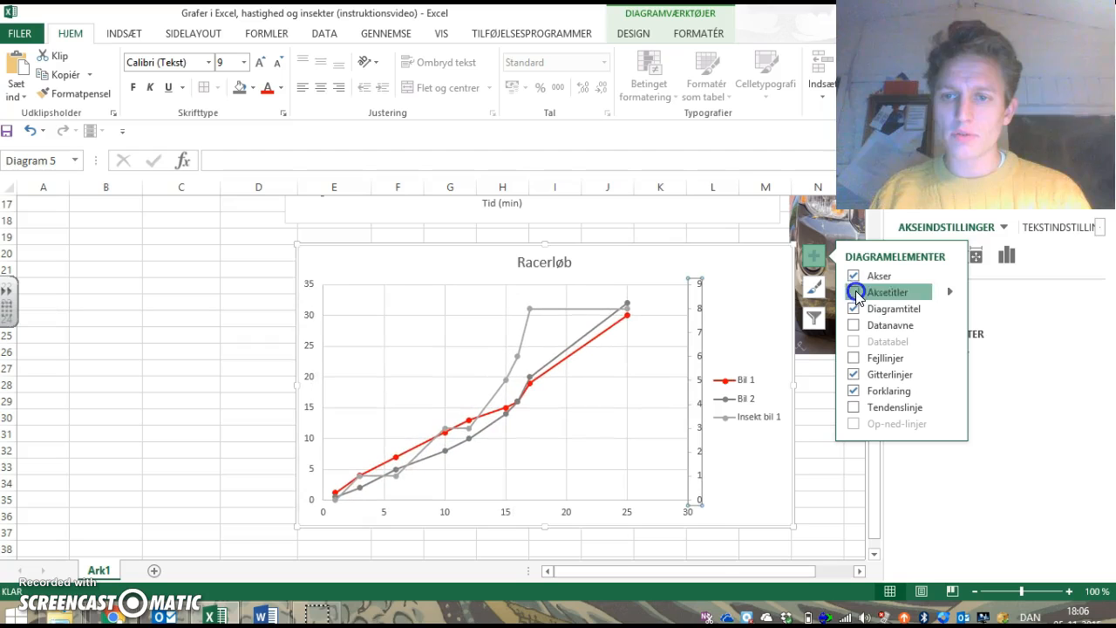
{"action": "left_click", "coordinate": [727, 381]}
{"action": "left_click", "coordinate": [672, 376]}
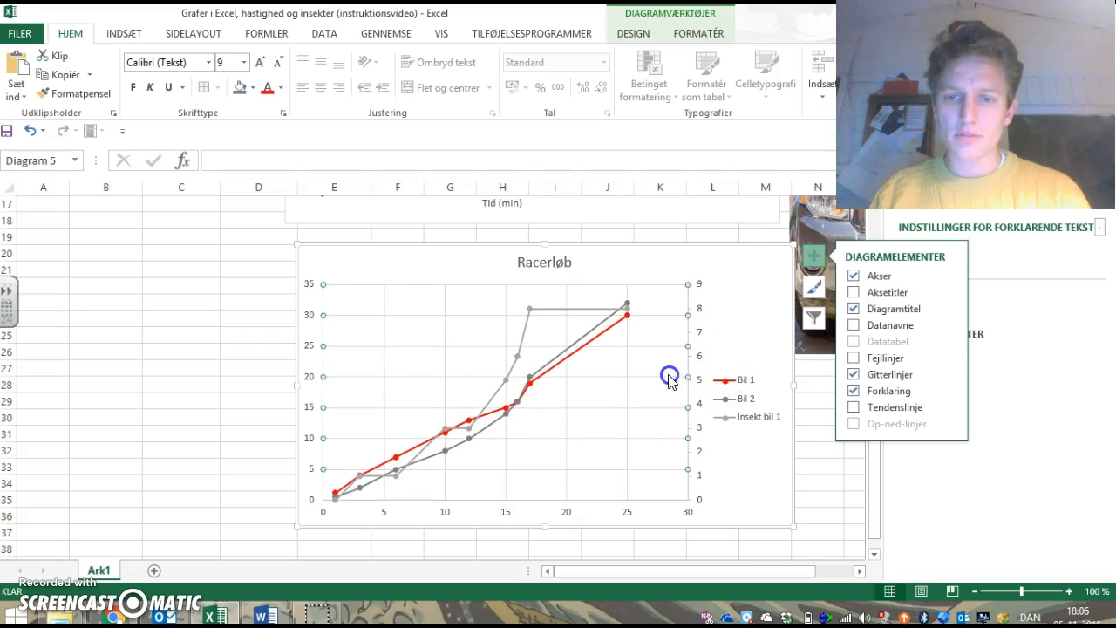
{"action": "left_click", "coordinate": [677, 406]}
{"action": "left_click_drag", "start_coordinate": [686, 392], "coordinate": [664, 393]}
Step: Turn on the axis titles and set the secondary vertical axis title to "Antal insekter"
{"action": "left_click", "coordinate": [731, 392]}
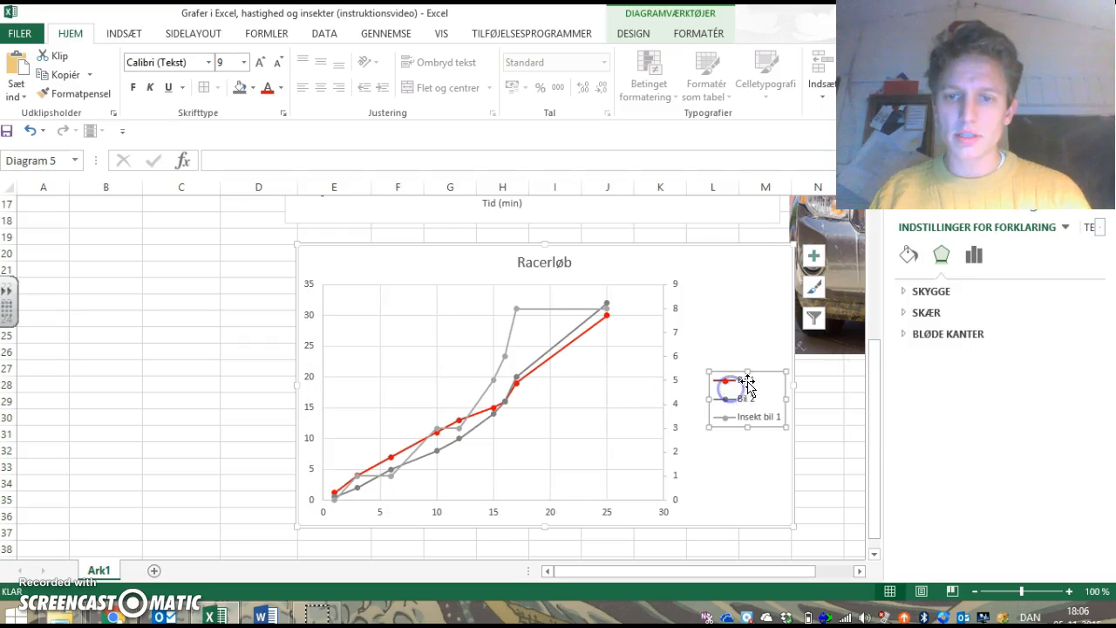
{"action": "left_click", "coordinate": [813, 256]}
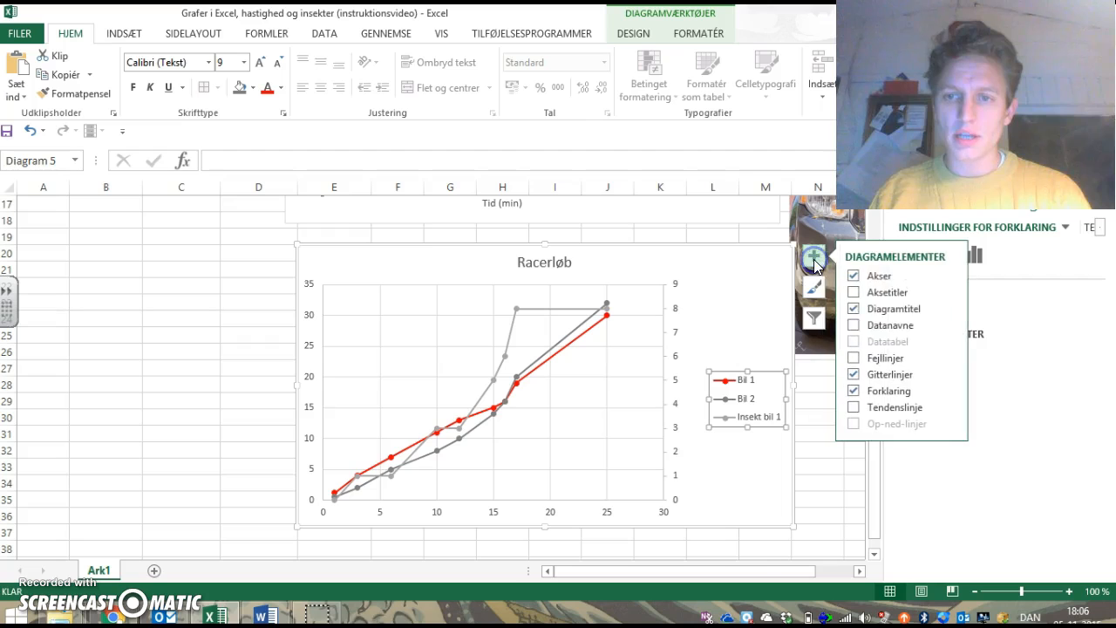
{"action": "left_click", "coordinate": [856, 292]}
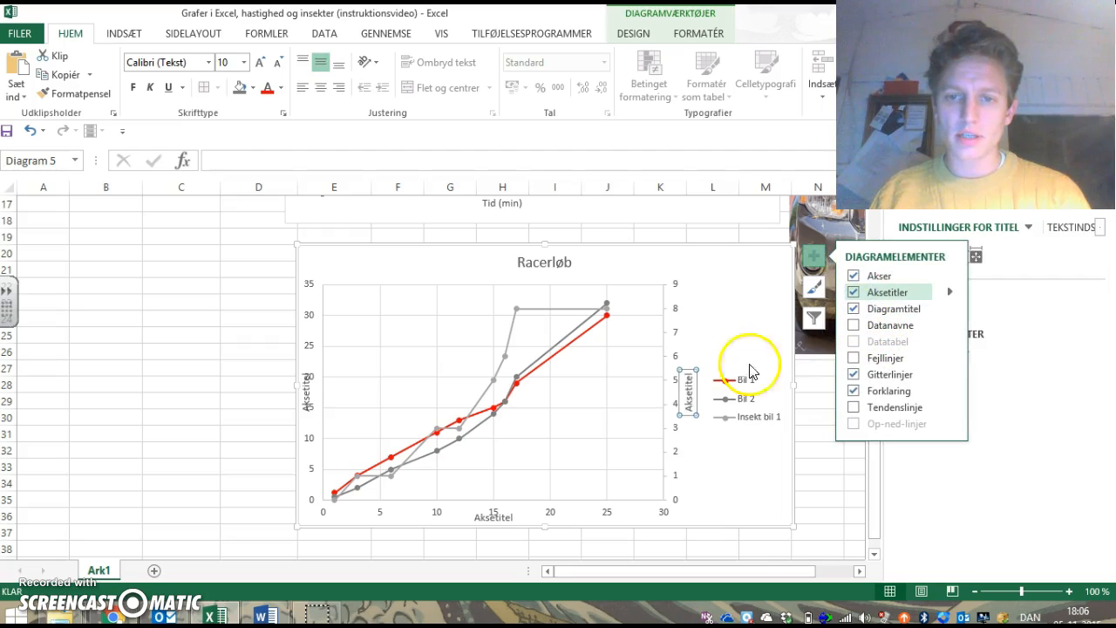
{"action": "left_click_drag", "start_coordinate": [691, 411], "coordinate": [680, 366]}
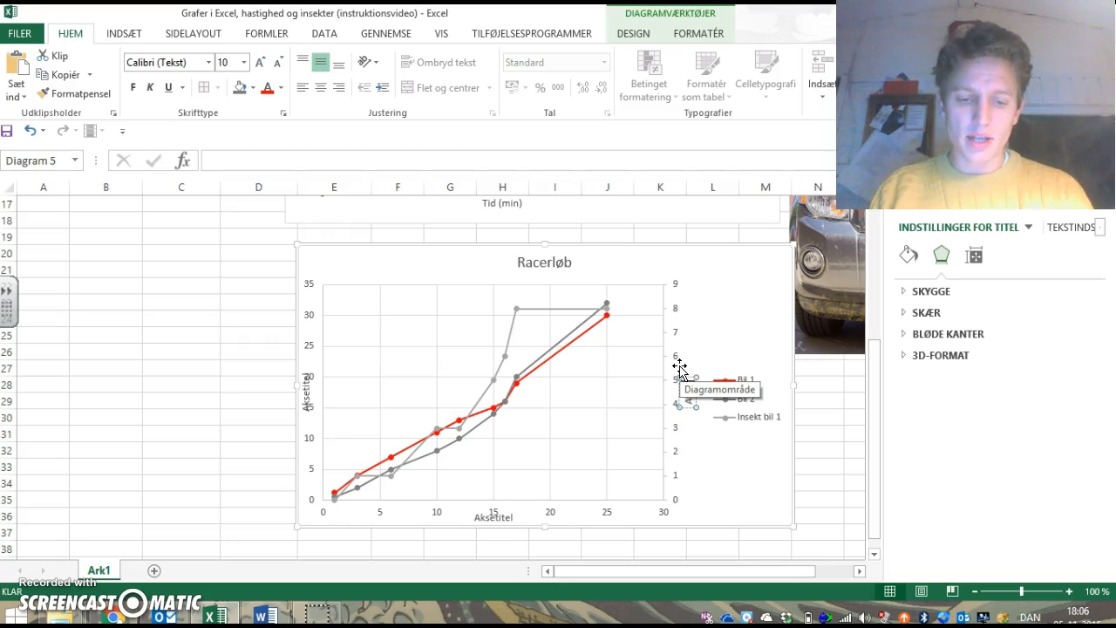
{"action": "type", "text": "Antal insekter"}
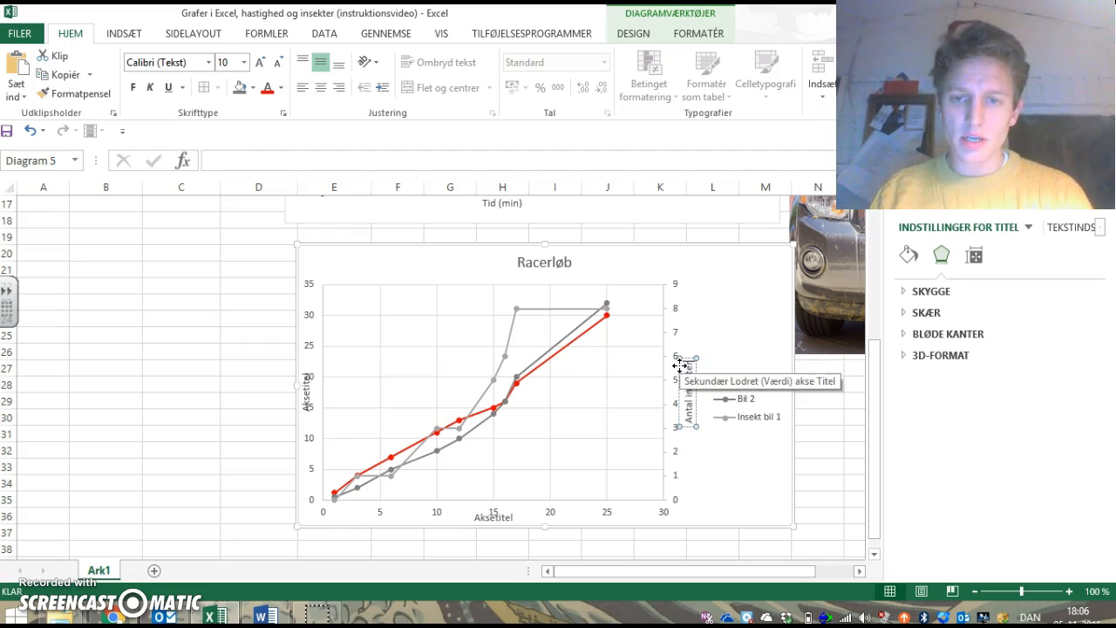
Step: Shrink the plot area along the primary vertical and horizontal axes so their titles clear the axis numbers
{"action": "left_click", "coordinate": [327, 392]}
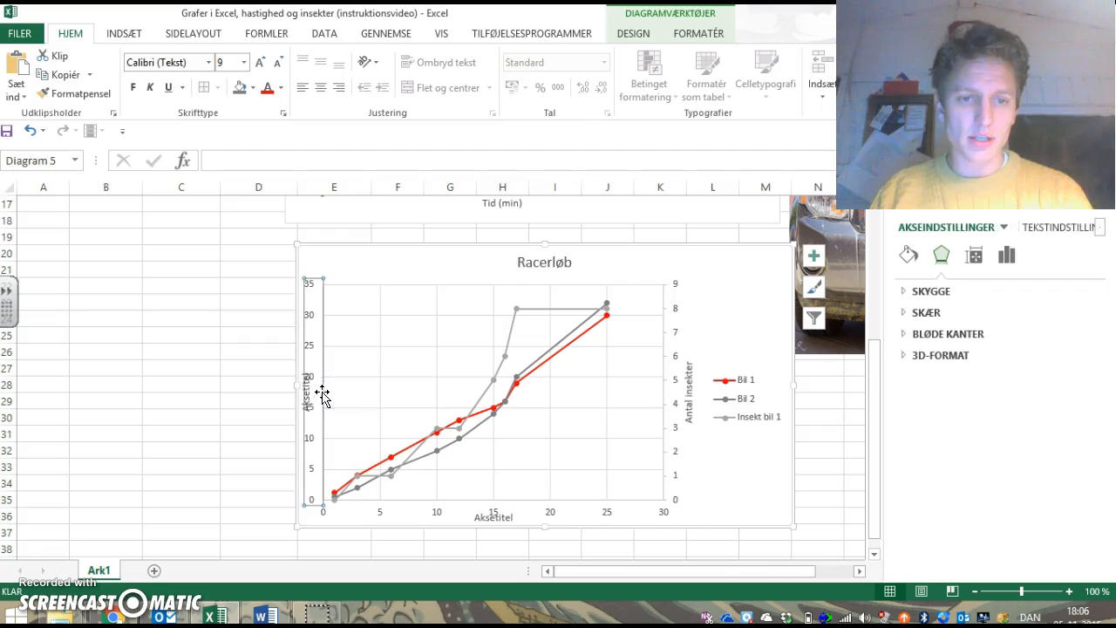
{"action": "left_click", "coordinate": [329, 393]}
{"action": "left_click_drag", "start_coordinate": [325, 392], "coordinate": [340, 391]}
{"action": "left_click_drag", "start_coordinate": [501, 499], "coordinate": [501, 493]}
{"action": "left_click", "coordinate": [312, 400]}
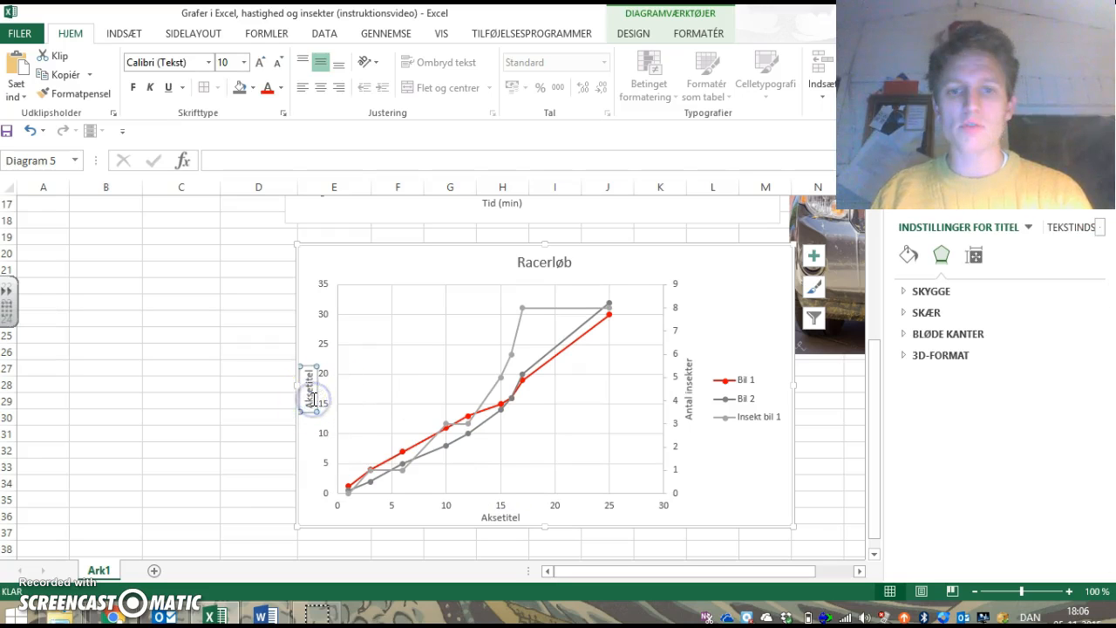
Step: Fill the Insekt bil 1 markers with the standard golden orange and give the series' line the same colour
{"action": "left_click", "coordinate": [510, 357]}
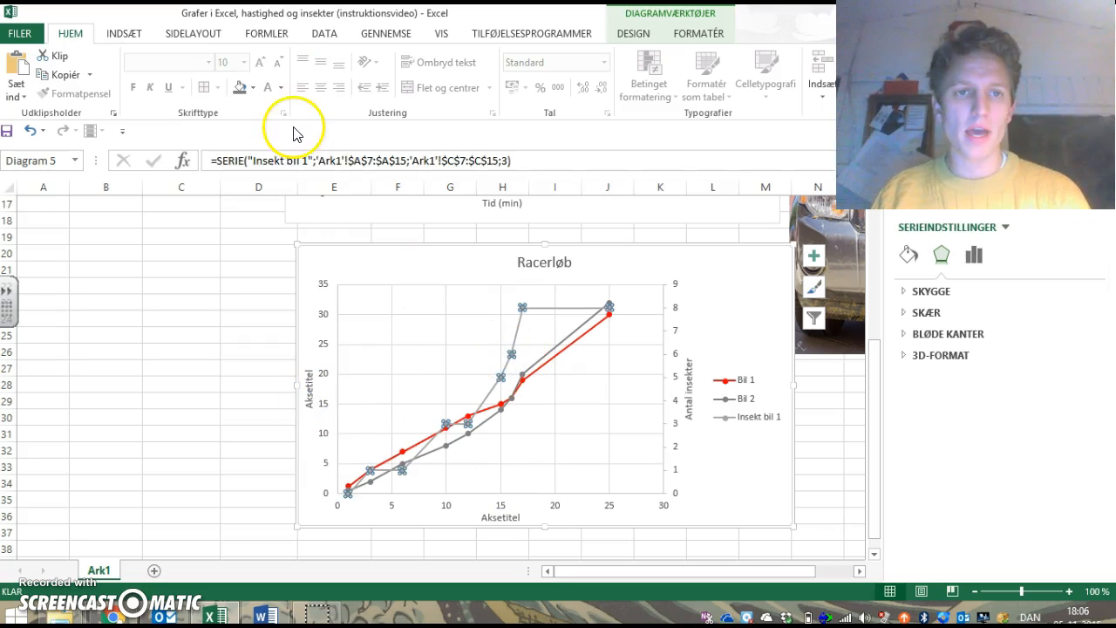
{"action": "left_click", "coordinate": [252, 87]}
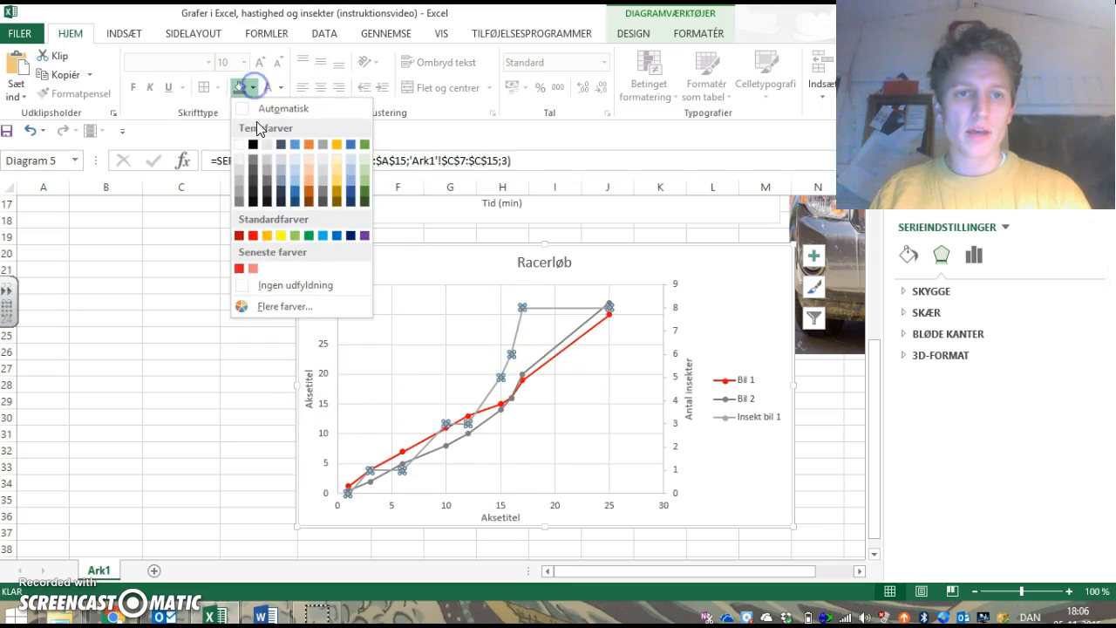
{"action": "left_click", "coordinate": [267, 235]}
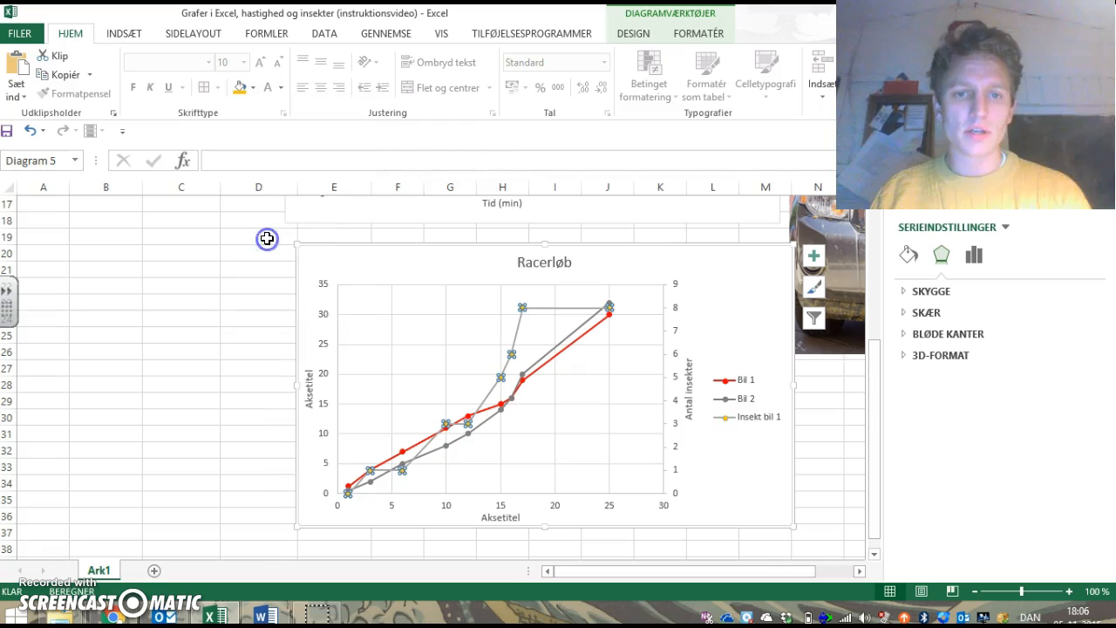
{"action": "left_click", "coordinate": [636, 32]}
{"action": "left_click", "coordinate": [691, 32]}
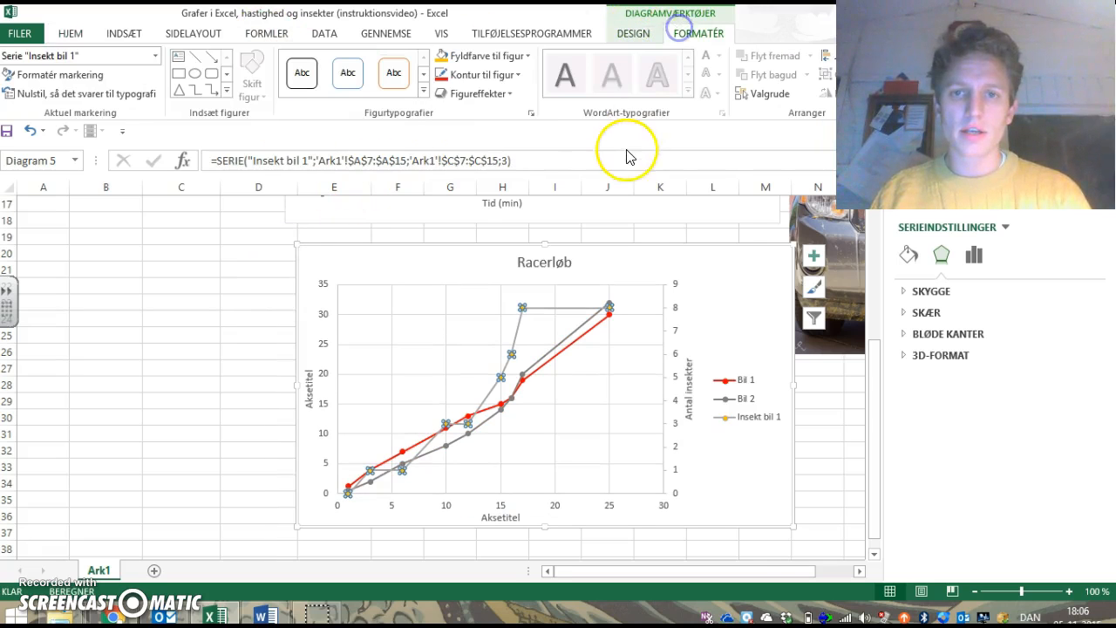
{"action": "left_click", "coordinate": [471, 75]}
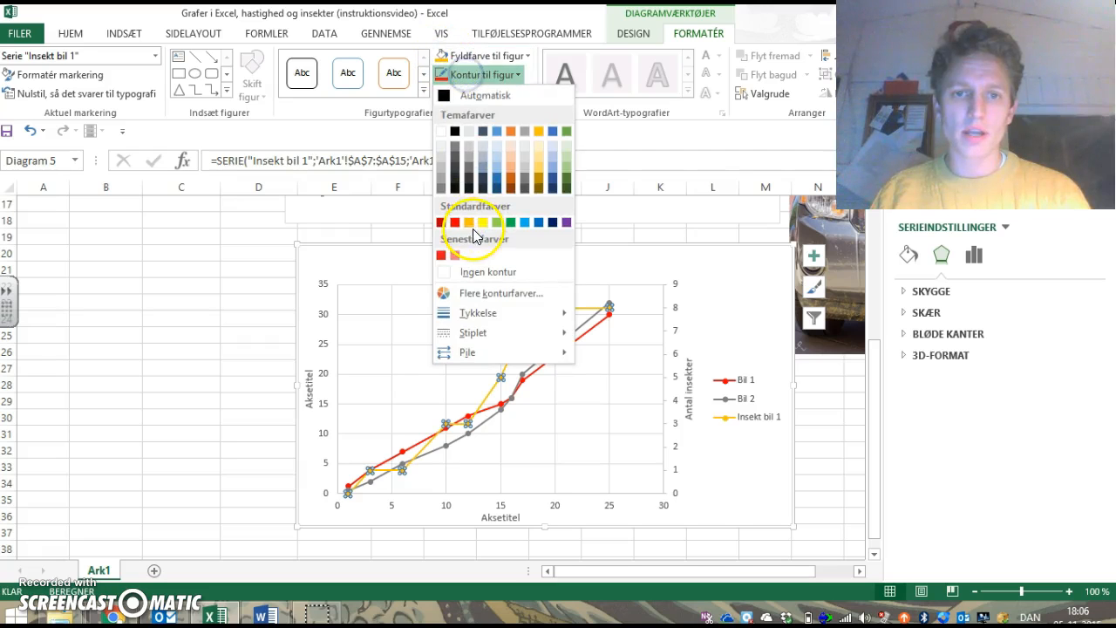
{"action": "left_click", "coordinate": [471, 228]}
{"action": "left_click", "coordinate": [740, 469]}
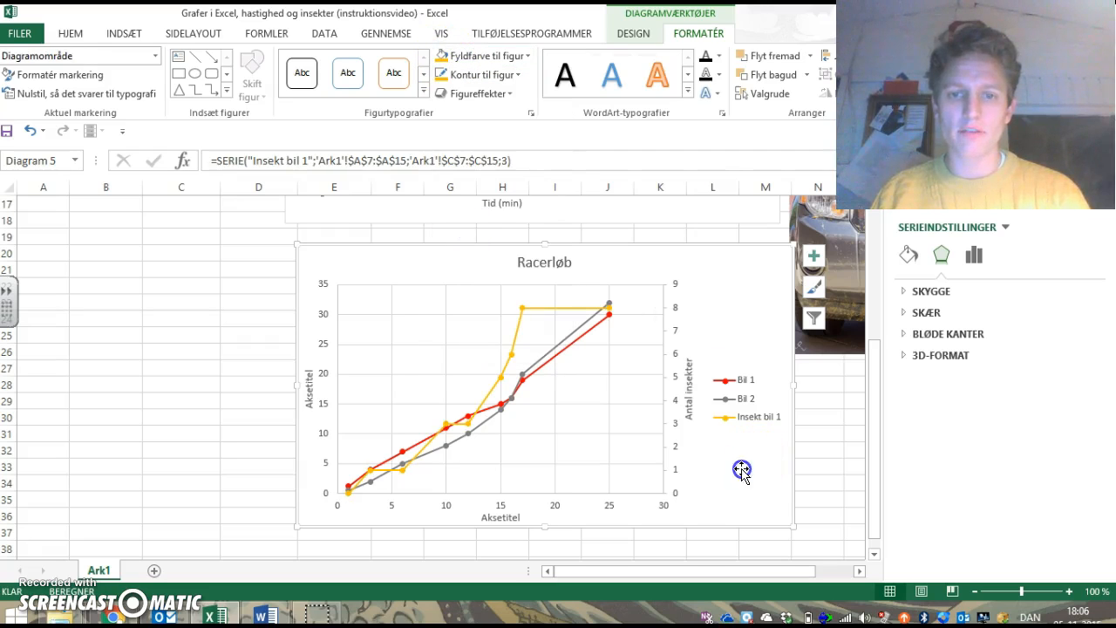